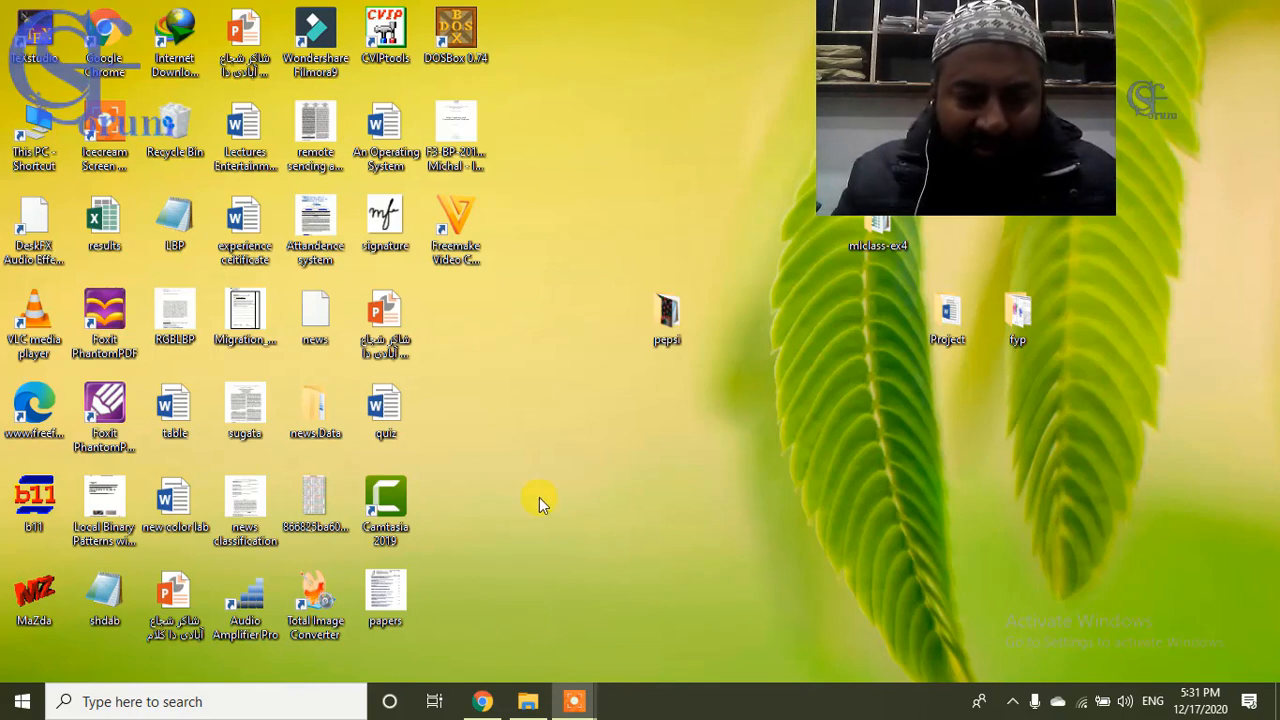
Launch MaZda from the desktop and check its file commands, including the options for loading an image.
{"action": "double_click", "coordinate": [34, 598]}
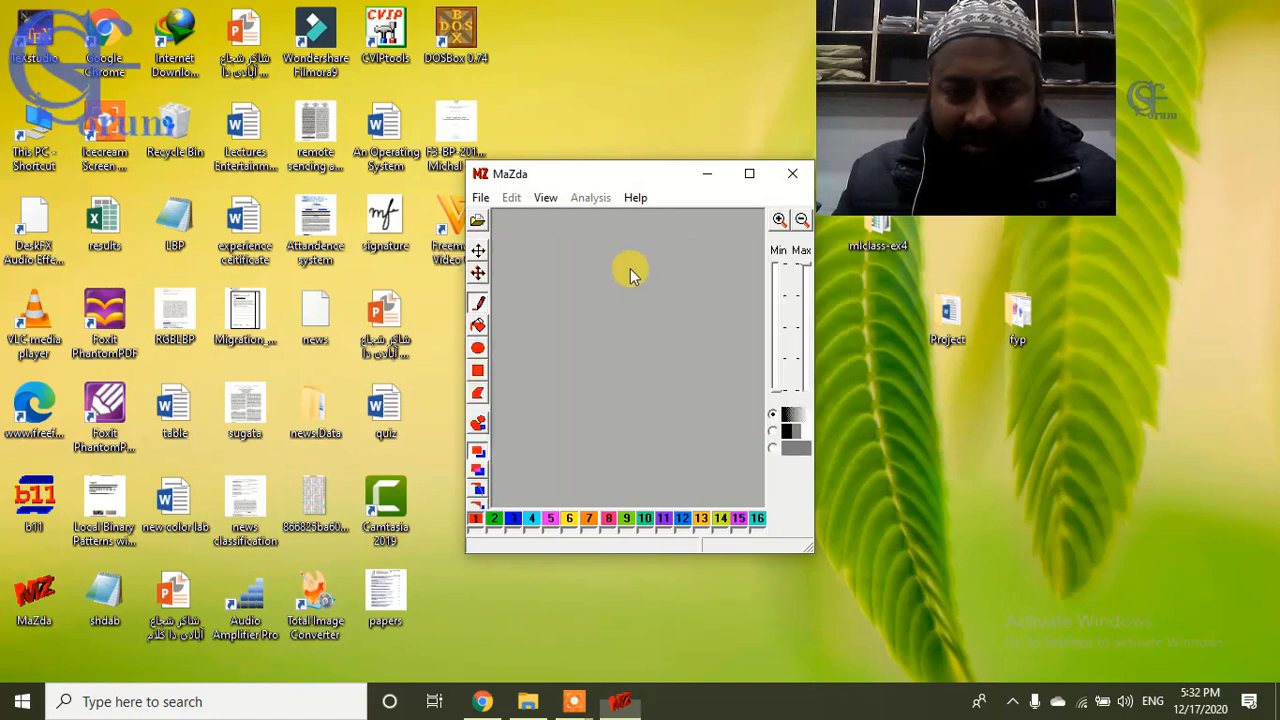
{"action": "left_click", "coordinate": [481, 199]}
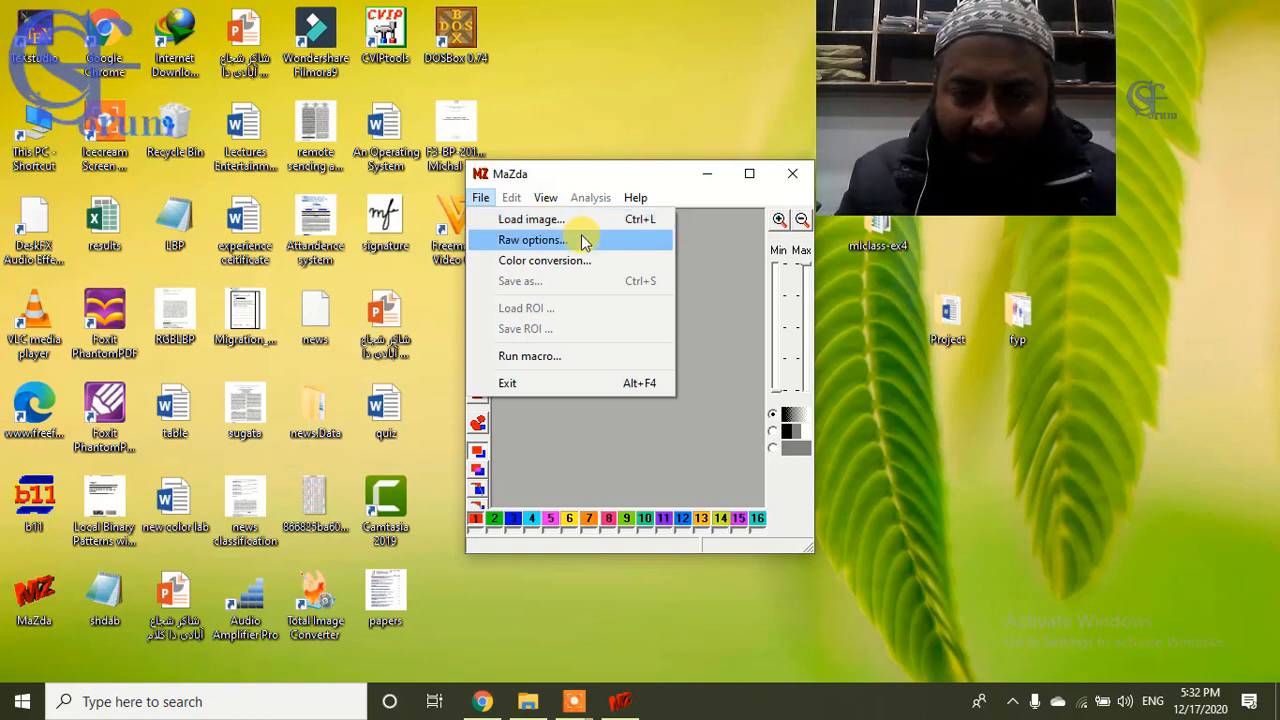
{"action": "left_click", "coordinate": [728, 328]}
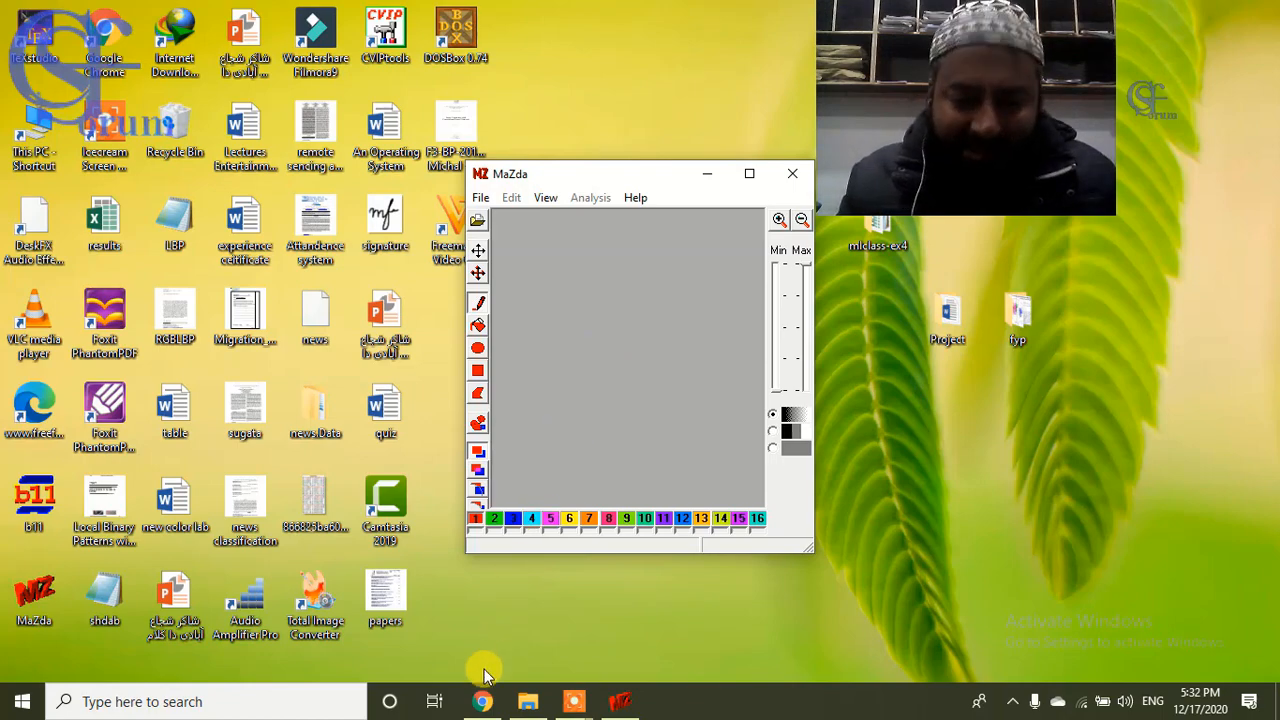
Switch to Chrome and look through the Google results for "wheat diseases dataset at kaggle".
{"action": "left_click", "coordinate": [497, 705]}
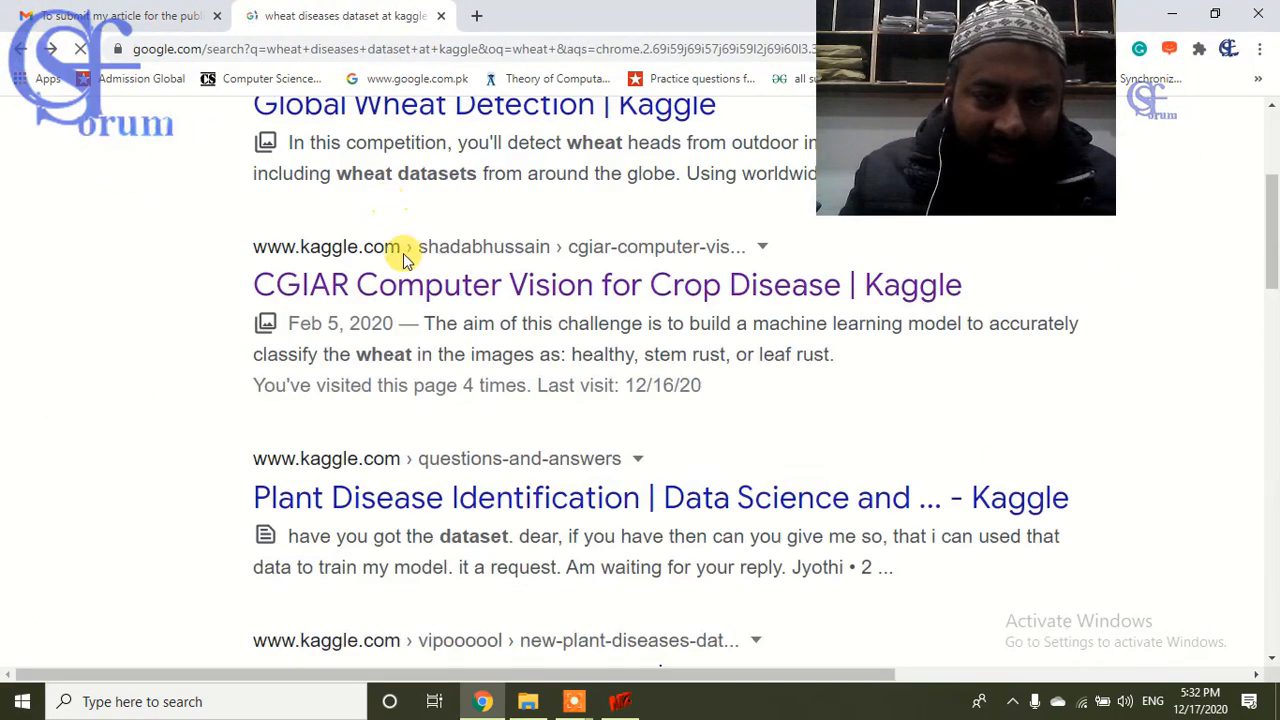
{"action": "scroll", "coordinate": [403, 253], "scroll_direction": "up", "scroll_amount": 3}
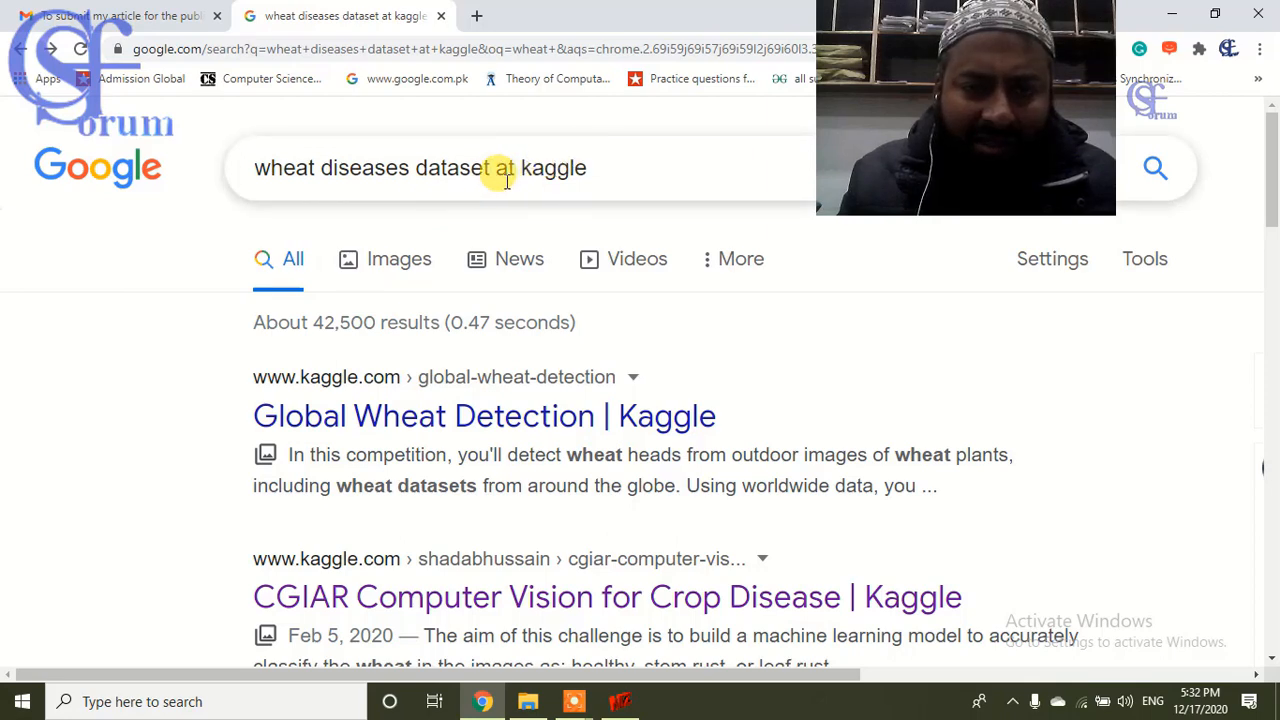
{"action": "scroll", "coordinate": [394, 420], "scroll_direction": "down", "scroll_amount": 2}
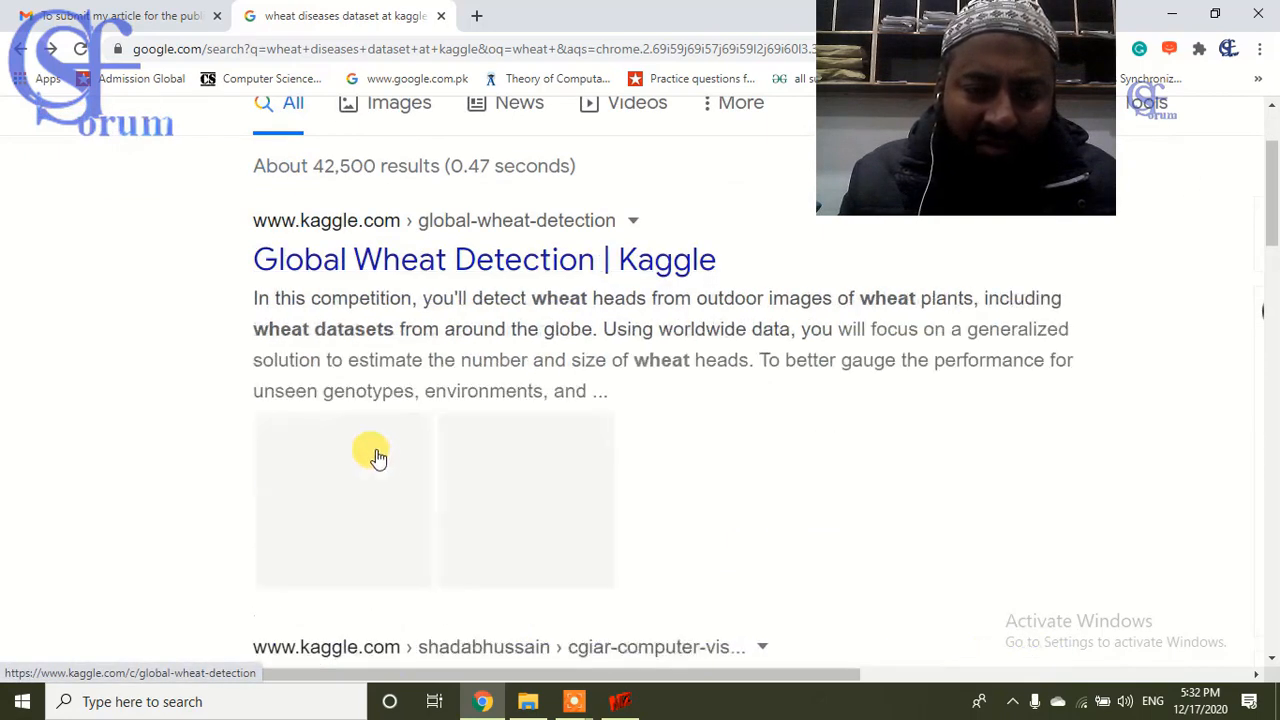
{"action": "scroll", "coordinate": [425, 300], "scroll_direction": "up", "scroll_amount": 2}
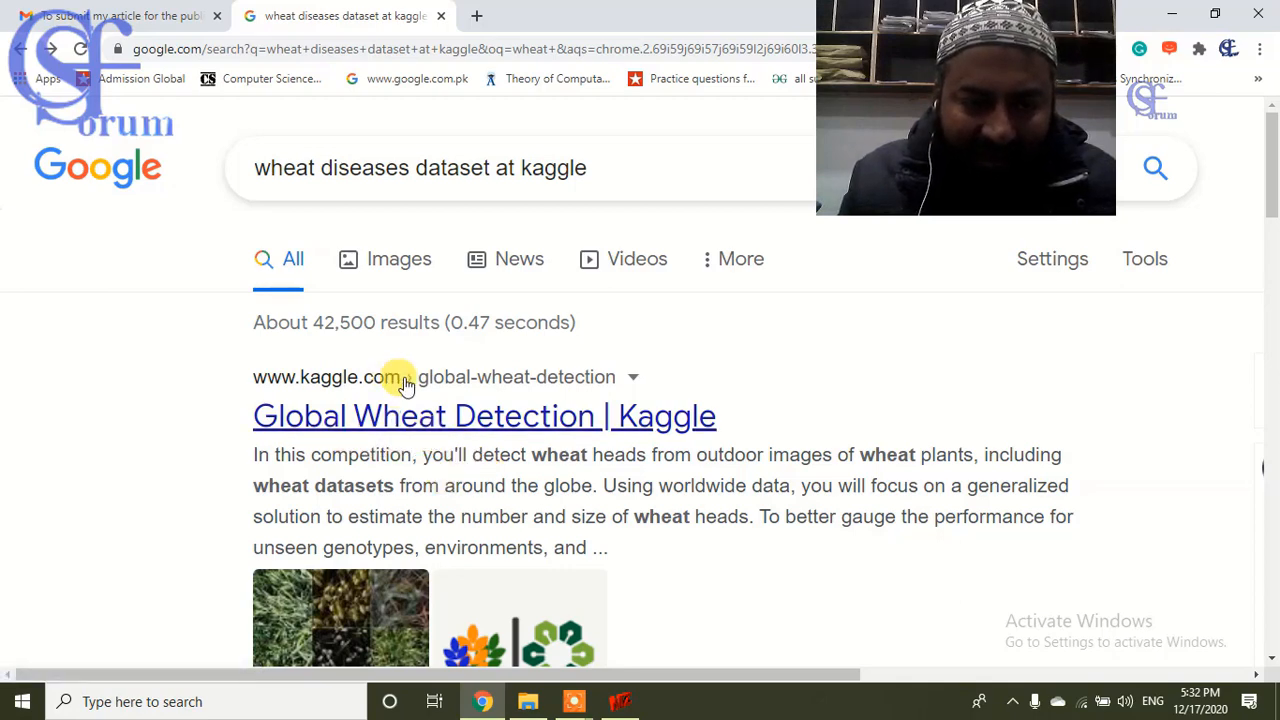
{"action": "scroll", "coordinate": [405, 380], "scroll_direction": "down", "scroll_amount": 3}
{"action": "scroll", "coordinate": [445, 408], "scroll_direction": "down", "scroll_amount": 2}
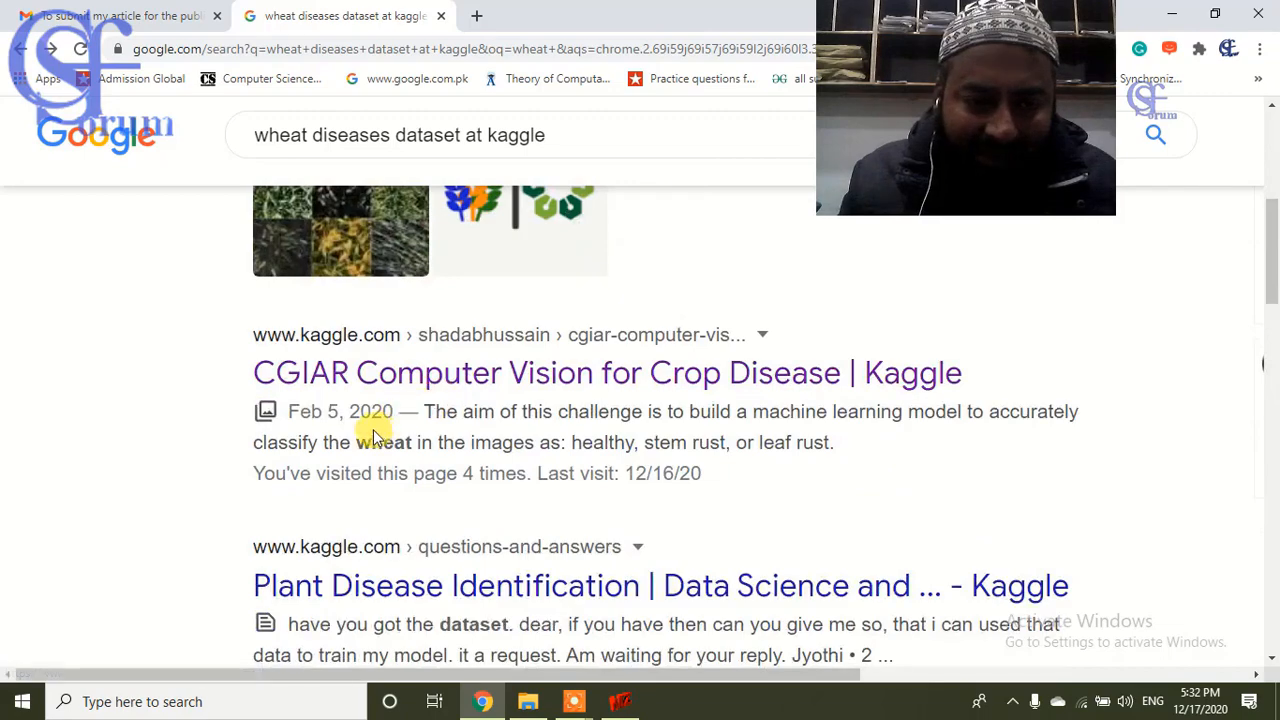
{"action": "scroll", "coordinate": [420, 425], "scroll_direction": "down", "scroll_amount": 4}
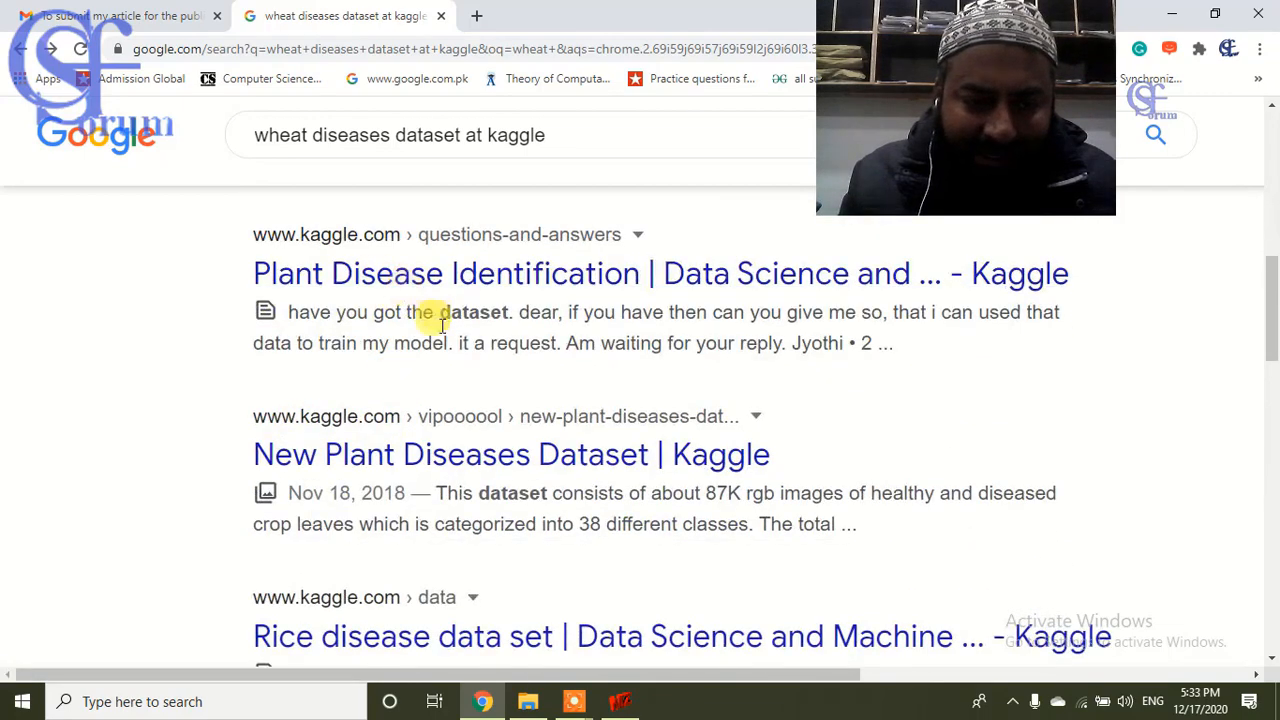
{"action": "scroll", "coordinate": [425, 385], "scroll_direction": "down", "scroll_amount": 1}
{"action": "scroll", "coordinate": [425, 385], "scroll_direction": "down", "scroll_amount": 1}
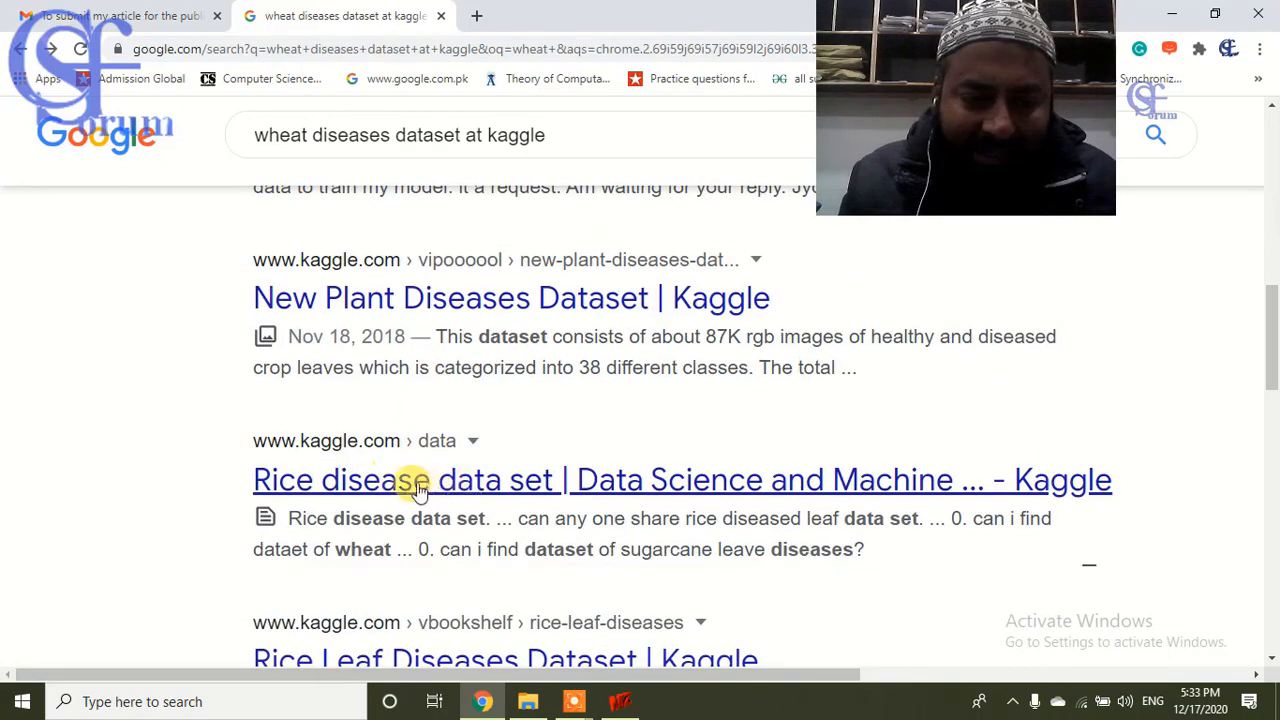
{"action": "scroll", "coordinate": [495, 468], "scroll_direction": "down", "scroll_amount": 3}
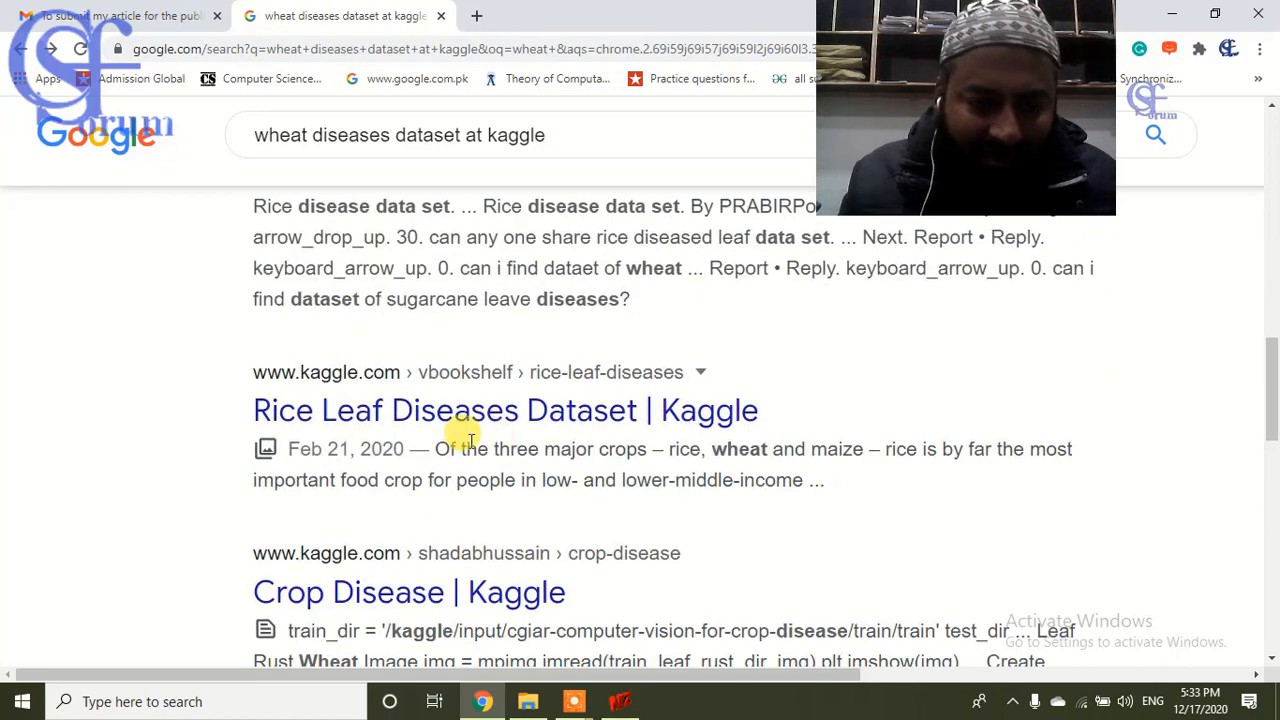
{"action": "scroll", "coordinate": [460, 448], "scroll_direction": "down", "scroll_amount": 2}
{"action": "scroll", "coordinate": [450, 430], "scroll_direction": "down", "scroll_amount": 2}
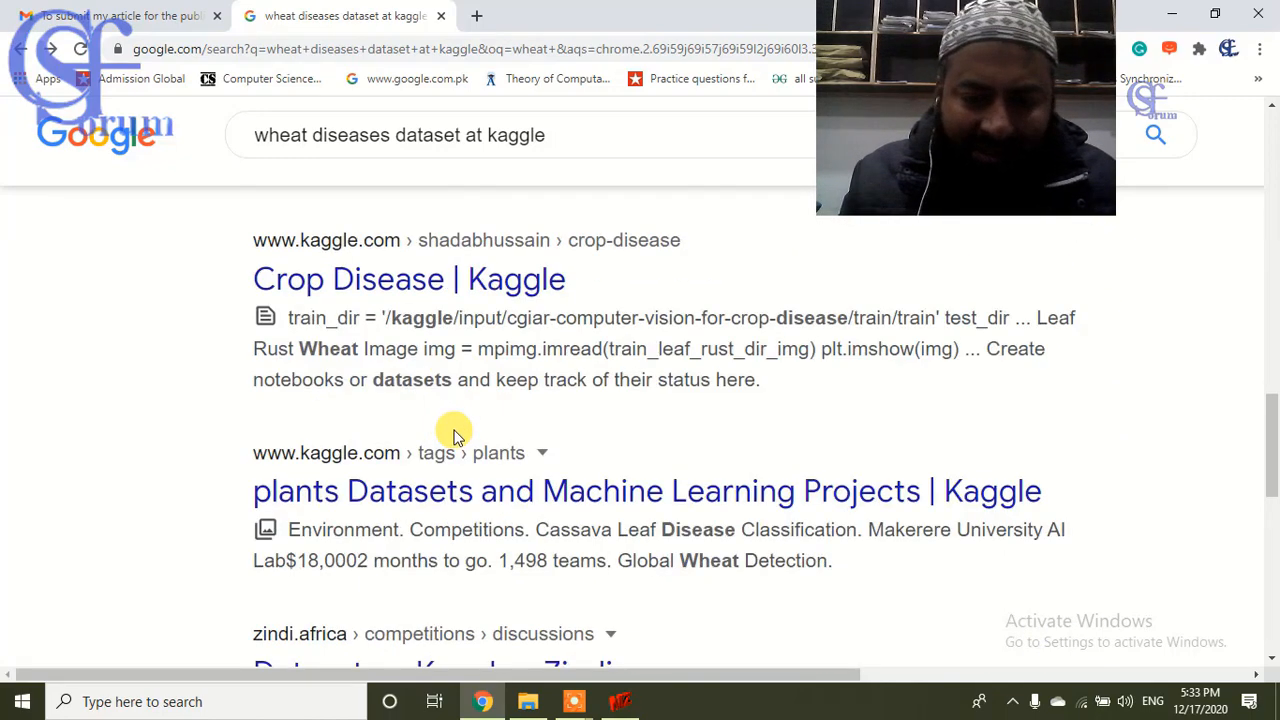
{"action": "scroll", "coordinate": [528, 430], "scroll_direction": "up", "scroll_amount": 3}
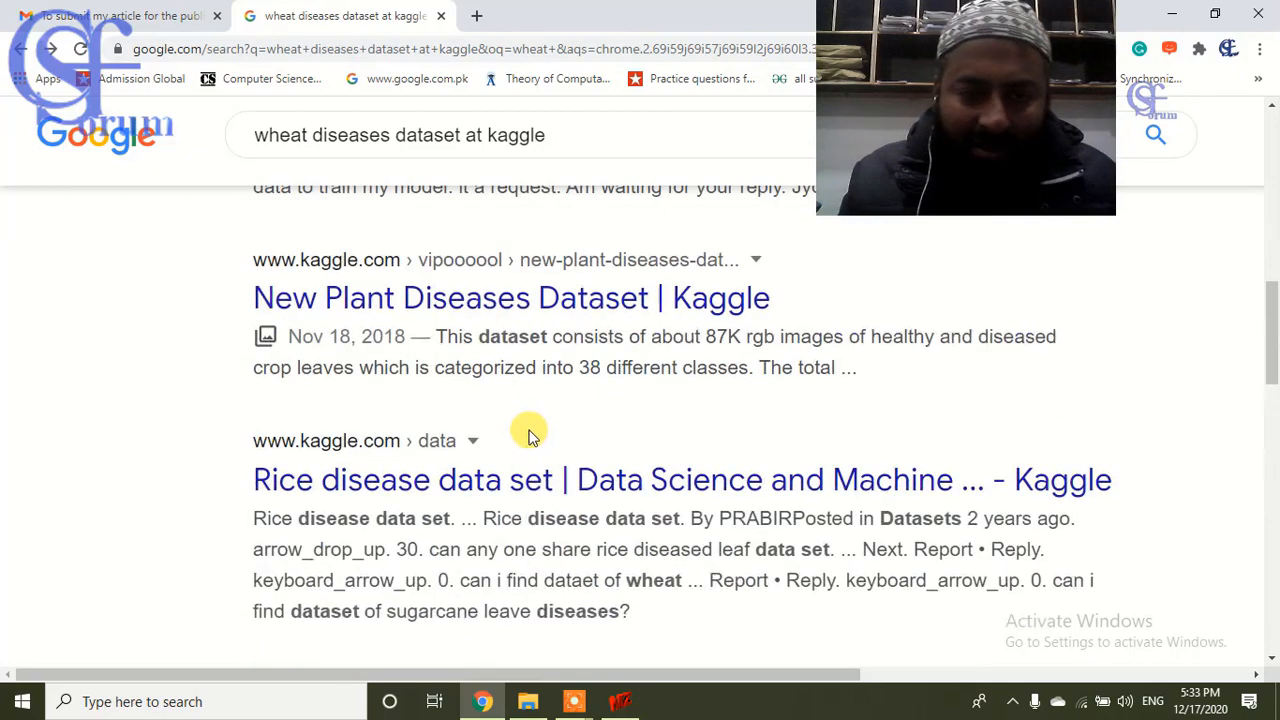
{"action": "scroll", "coordinate": [476, 406], "scroll_direction": "up", "scroll_amount": 5}
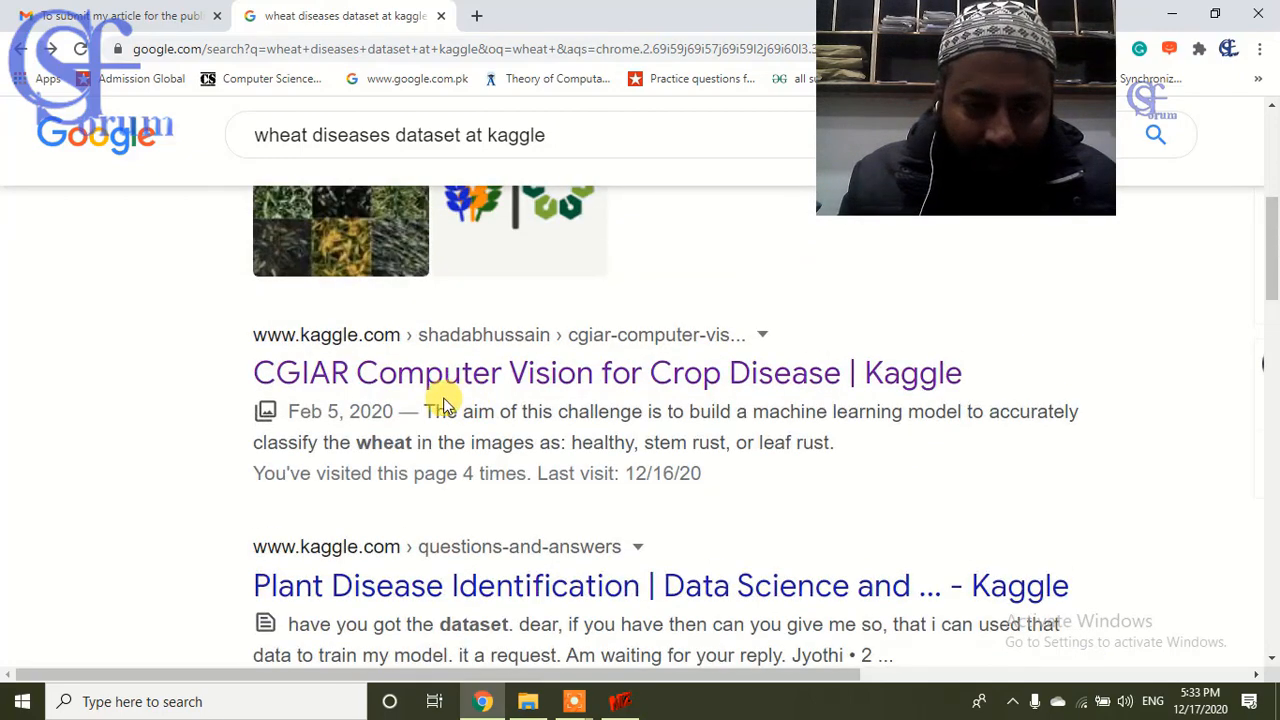
{"action": "scroll", "coordinate": [535, 445], "scroll_direction": "up", "scroll_amount": 4}
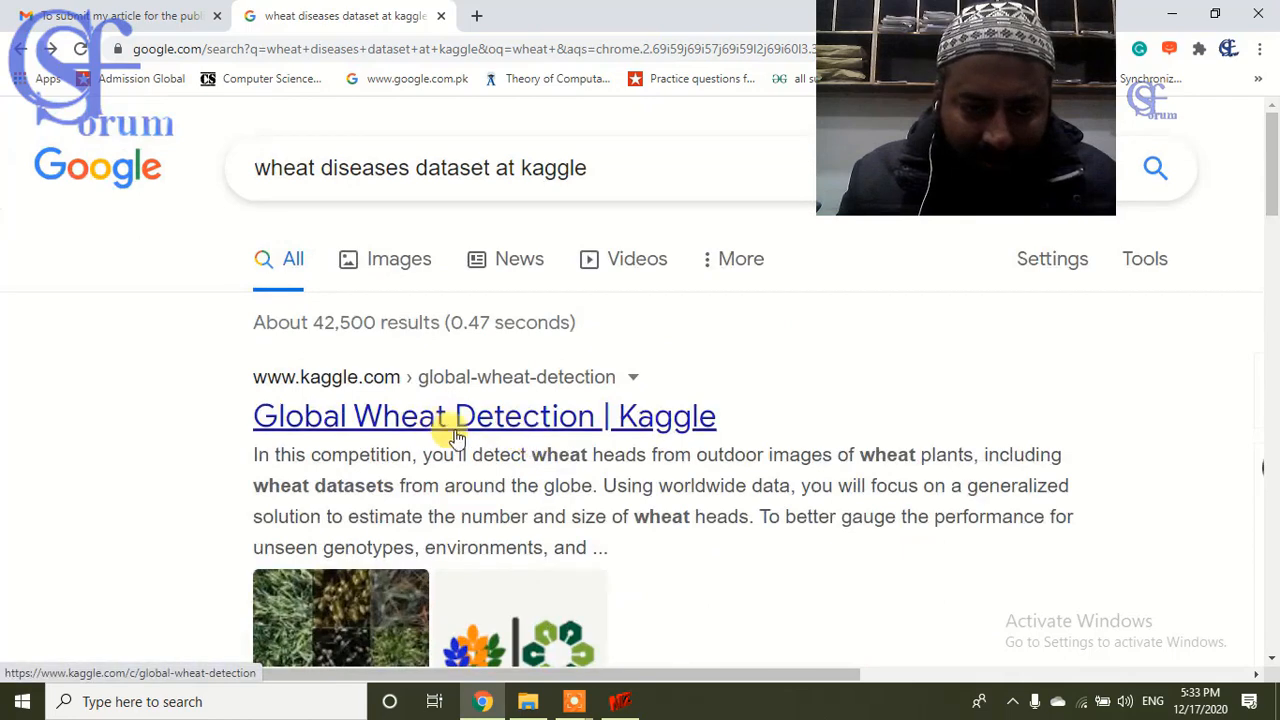
Open the "CGIAR Computer Vision for Crop Disease" dataset page from the search results.
{"action": "scroll", "coordinate": [500, 443], "scroll_direction": "down", "scroll_amount": 3}
{"action": "scroll", "coordinate": [485, 440], "scroll_direction": "down", "scroll_amount": 2}
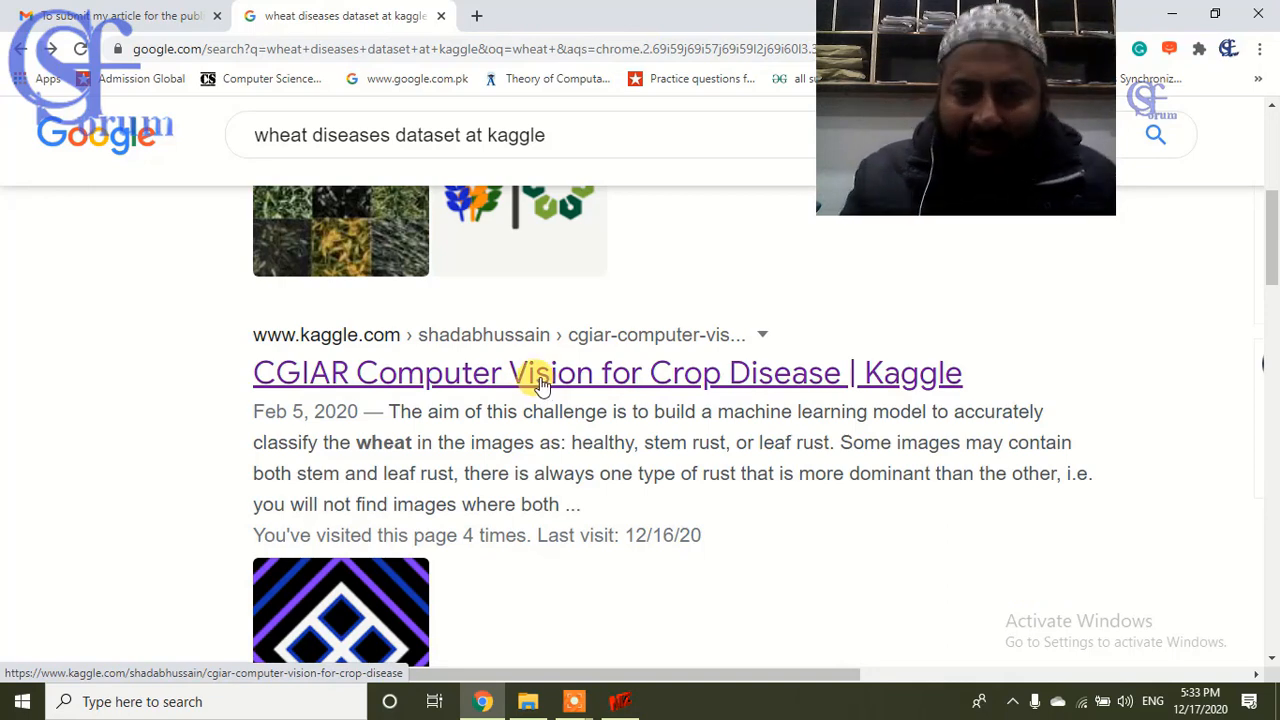
{"action": "left_click", "coordinate": [538, 377]}
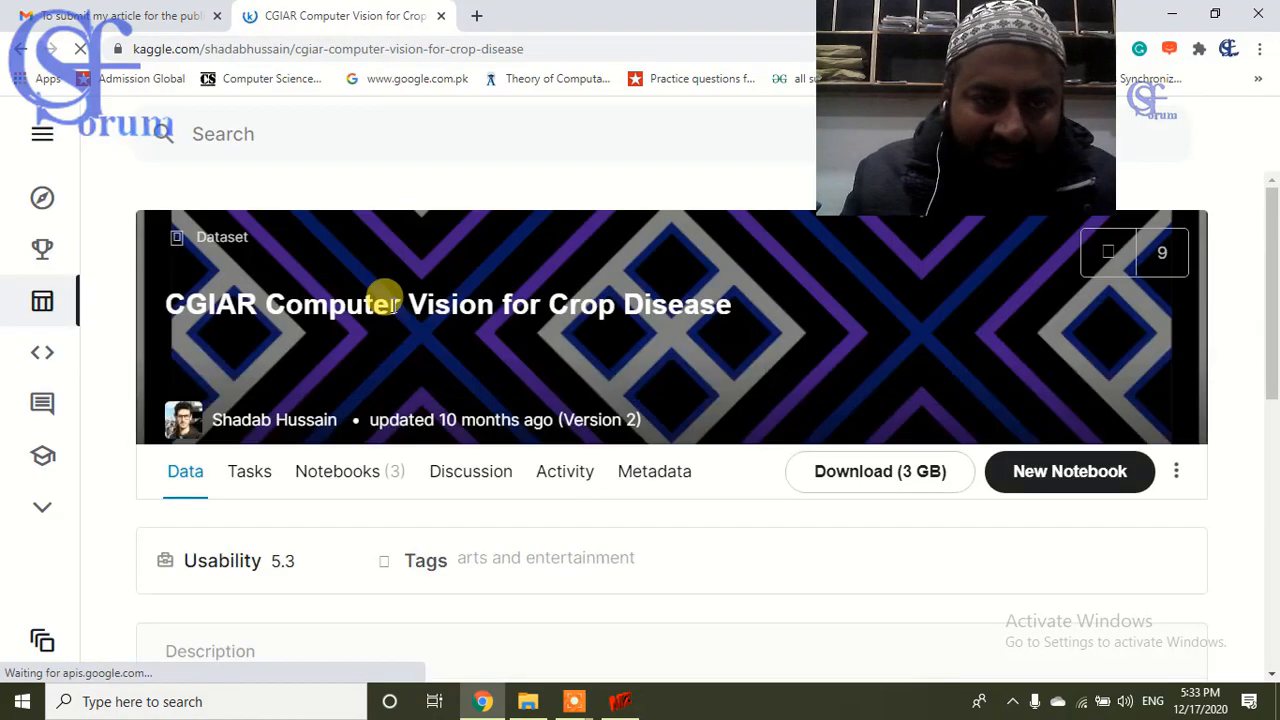
Read the dataset description, highlighting the wheat classification aim and the words "leaf rust".
{"action": "scroll", "coordinate": [422, 342], "scroll_direction": "down", "scroll_amount": 6}
{"action": "scroll", "coordinate": [422, 343], "scroll_direction": "down", "scroll_amount": 1}
{"action": "scroll", "coordinate": [422, 343], "scroll_direction": "up", "scroll_amount": 2}
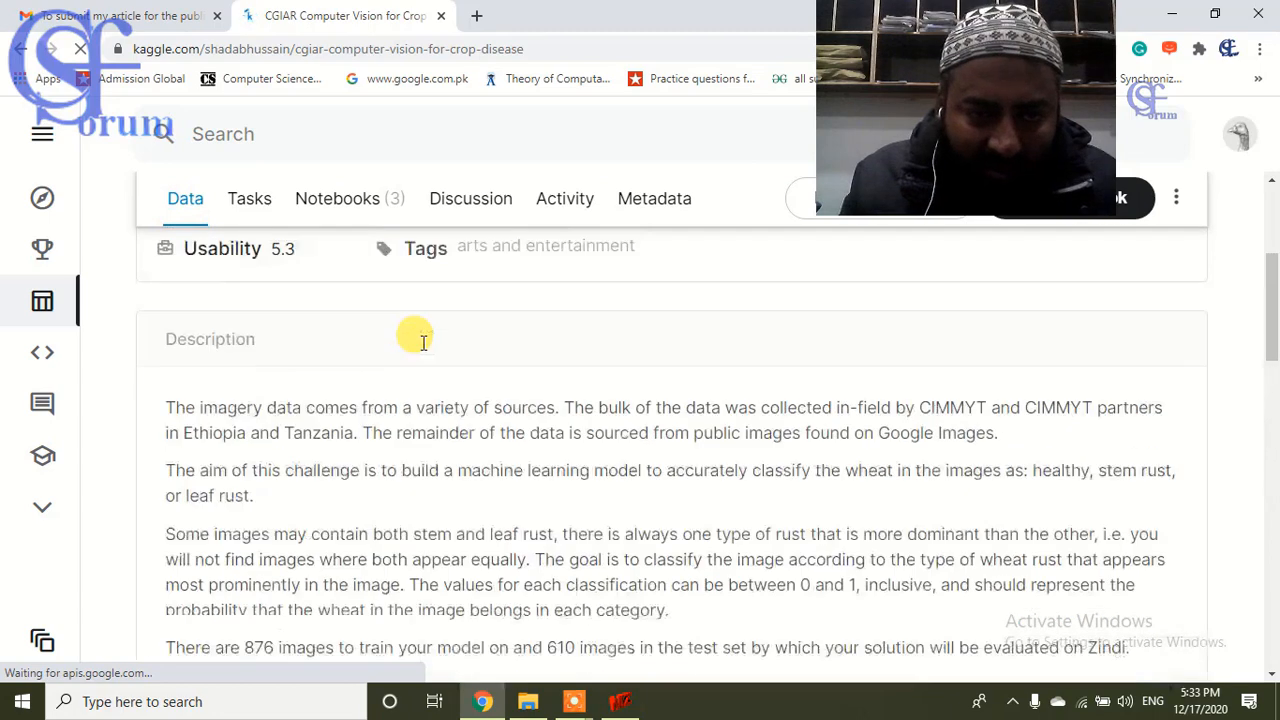
{"action": "scroll", "coordinate": [424, 354], "scroll_direction": "down", "scroll_amount": 1}
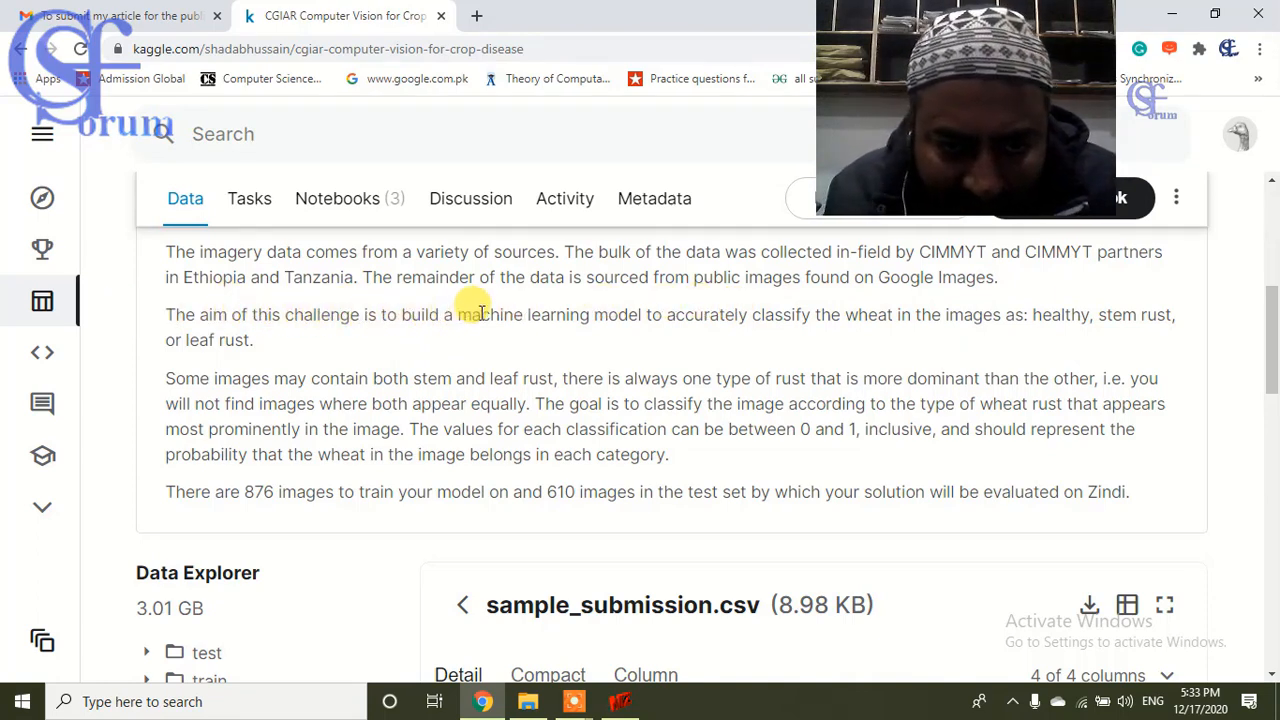
{"action": "mouse_move", "coordinate": [490, 315]}
{"action": "left_mouse_down"}
{"action": "mouse_move", "coordinate": [878, 316]}
{"action": "mouse_move", "coordinate": [800, 315]}
{"action": "mouse_move", "coordinate": [820, 332]}
{"action": "mouse_move", "coordinate": [850, 312]}
{"action": "mouse_move", "coordinate": [932, 300]}
{"action": "mouse_move", "coordinate": [1032, 312]}
{"action": "left_mouse_up"}
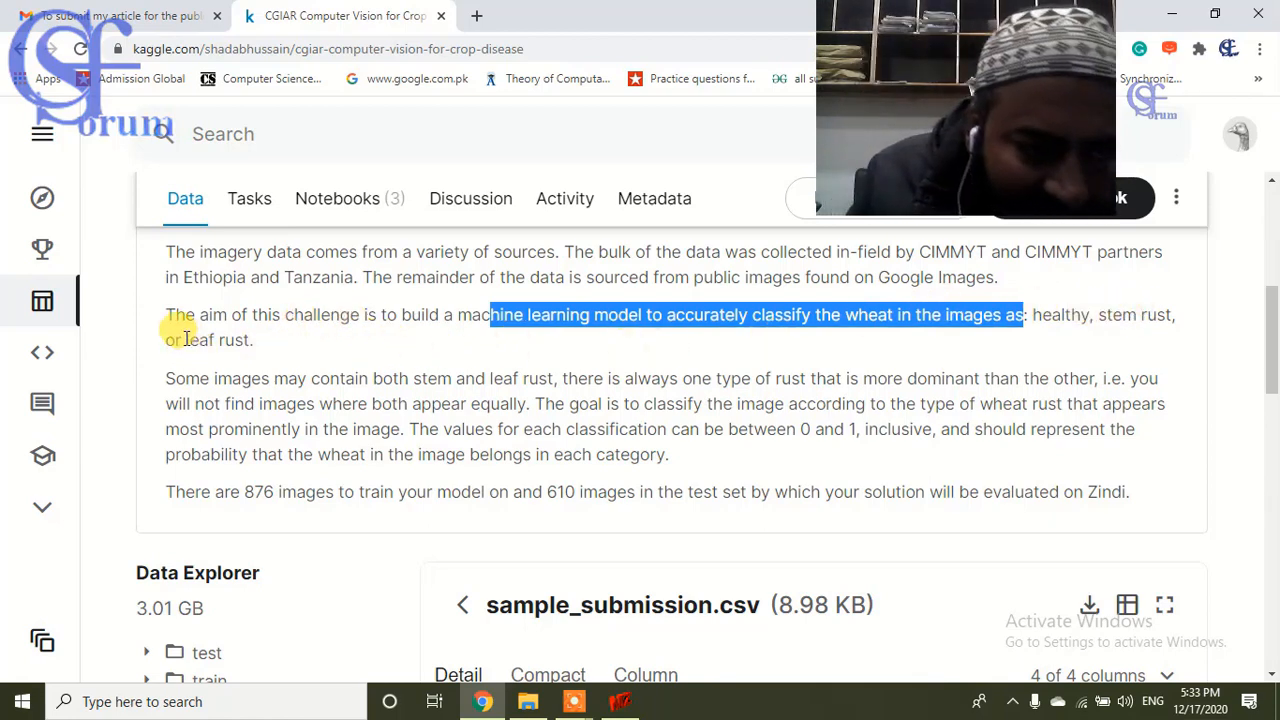
{"action": "left_click_drag", "start_coordinate": [186, 340], "coordinate": [257, 343]}
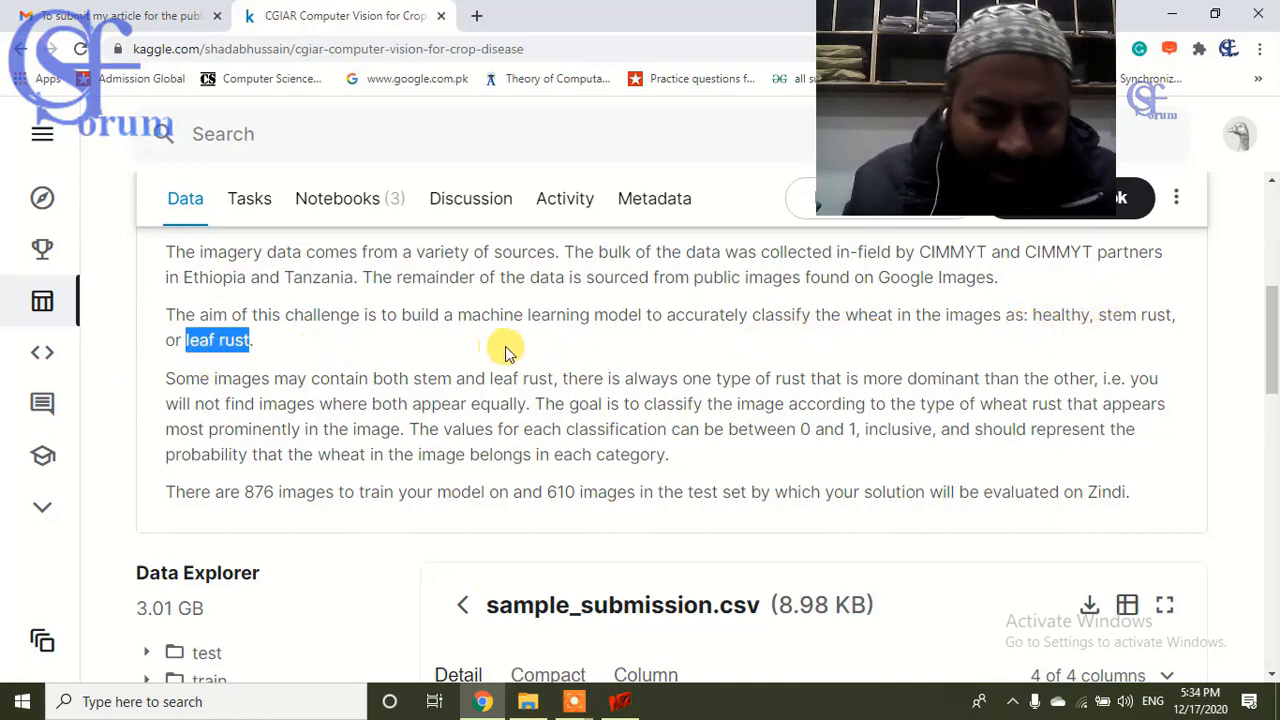
In the Data Explorer, expand the nested train folders and open the leaf_rust folder.
{"action": "scroll", "coordinate": [332, 375], "scroll_direction": "down", "scroll_amount": 1}
{"action": "scroll", "coordinate": [332, 375], "scroll_direction": "down", "scroll_amount": 2}
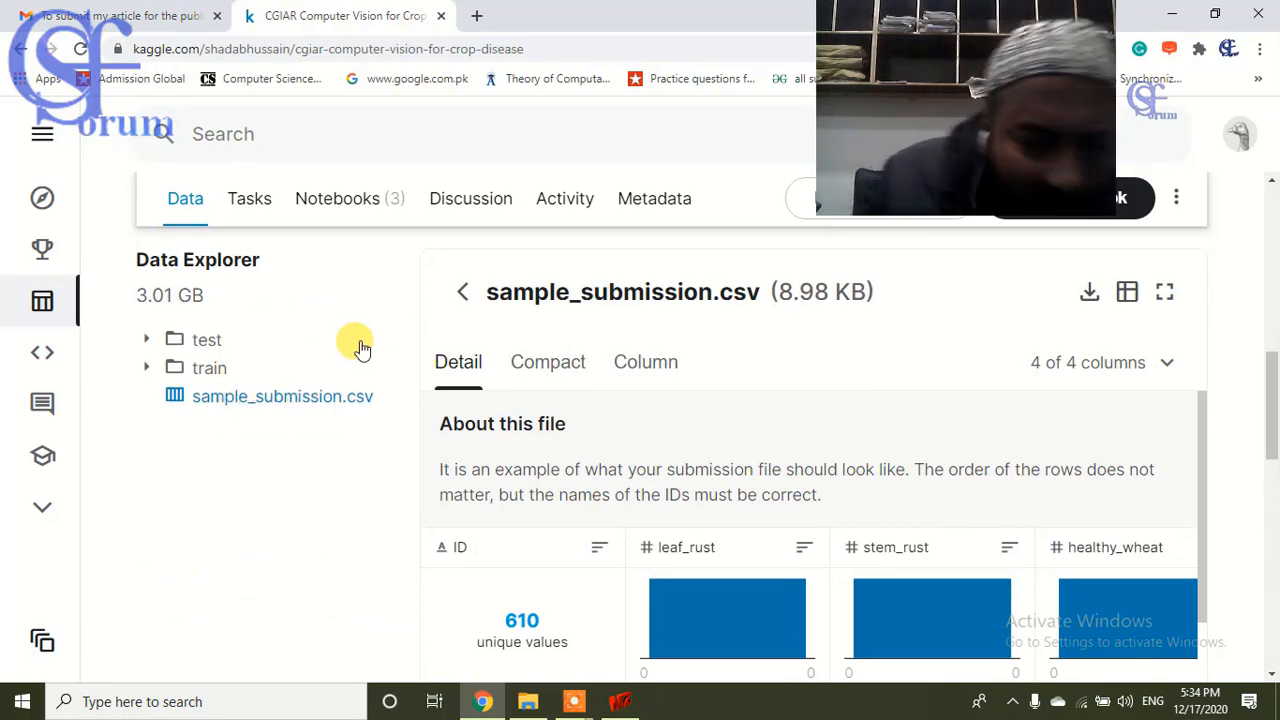
{"action": "left_click", "coordinate": [205, 368]}
{"action": "left_click", "coordinate": [225, 396]}
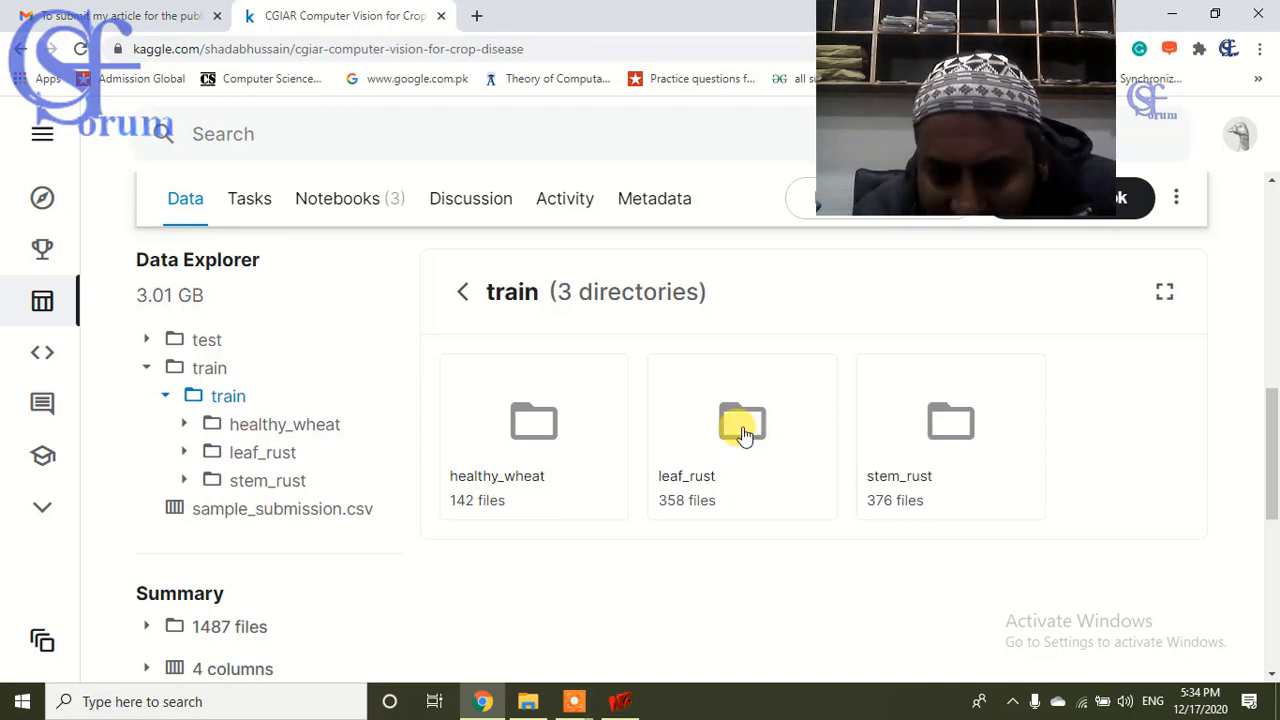
{"action": "left_click", "coordinate": [743, 428]}
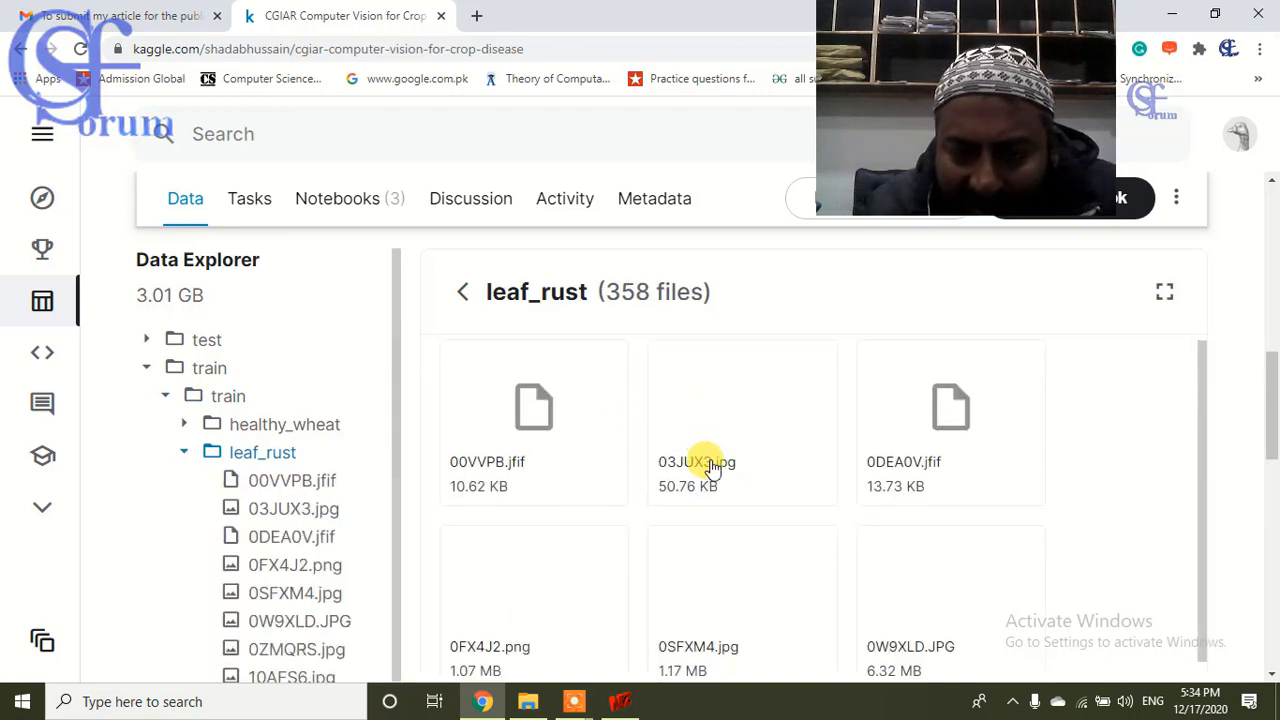
Examine the sample image thumbnails in the leaf_rust folder, comparing leaf close-ups with wider field shots.
{"action": "scroll", "coordinate": [707, 465], "scroll_direction": "down", "scroll_amount": 2}
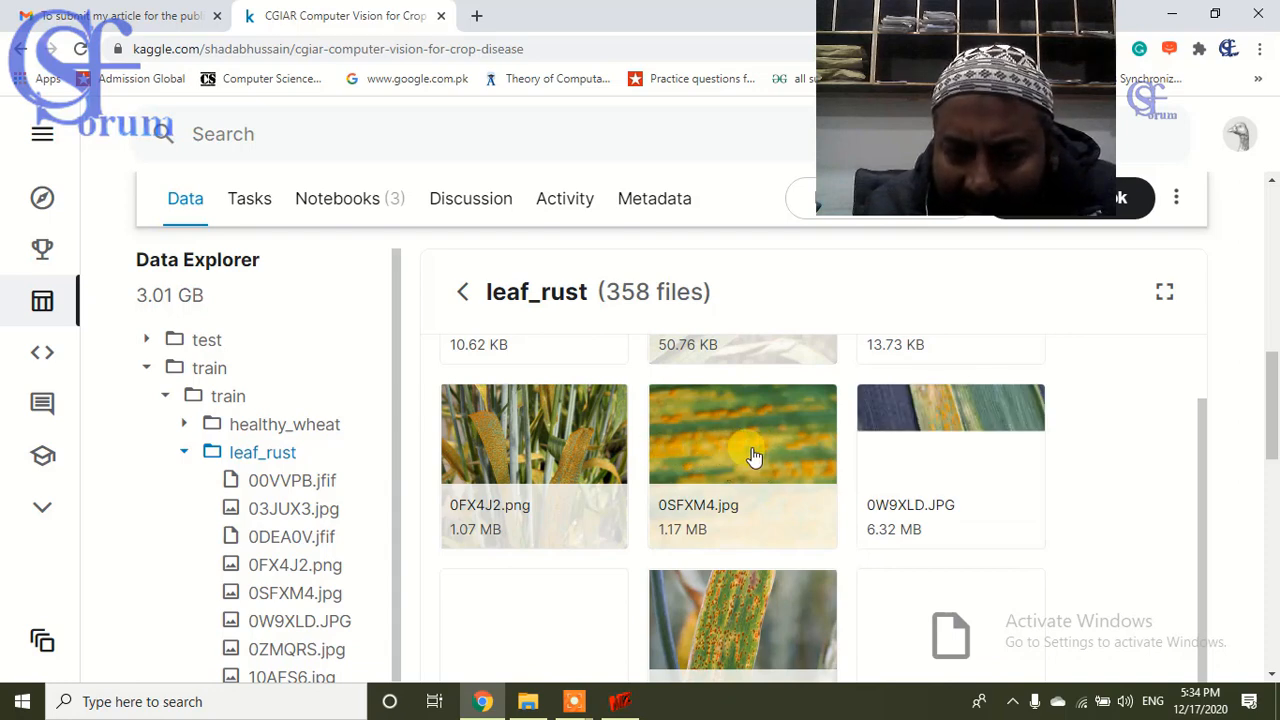
{"action": "scroll", "coordinate": [735, 450], "scroll_direction": "down", "scroll_amount": 2}
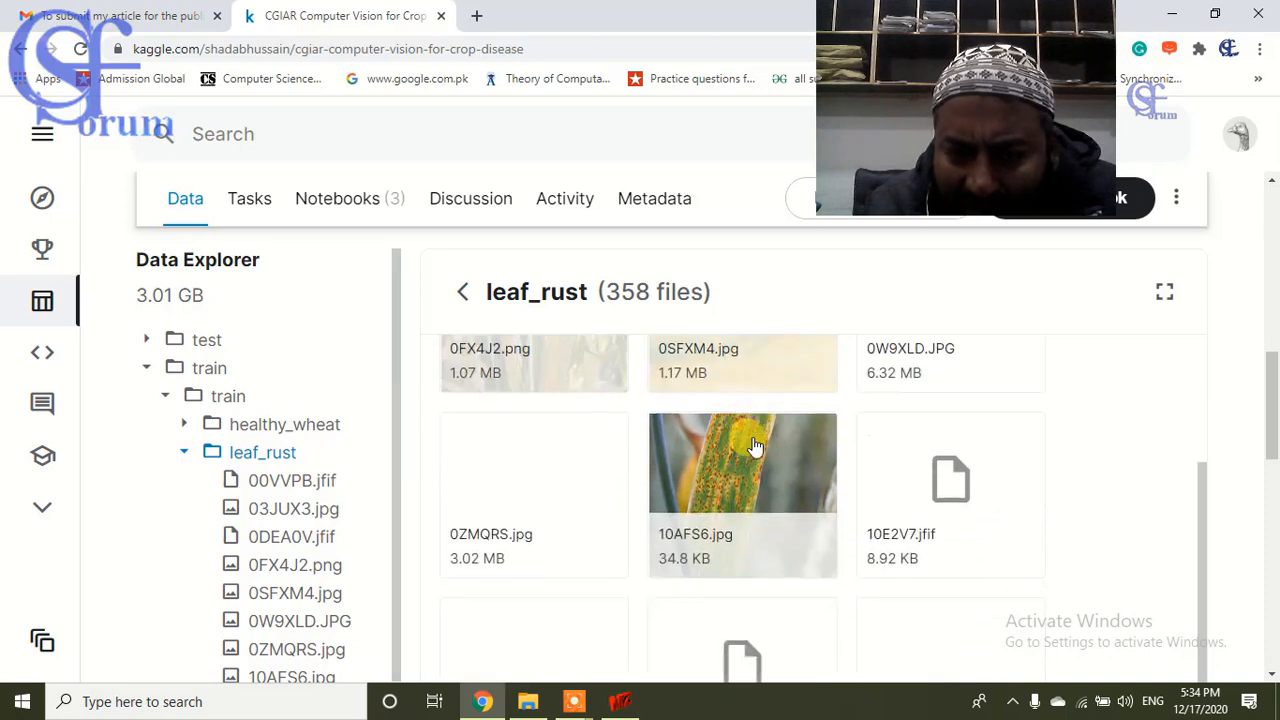
{"action": "scroll", "coordinate": [748, 488], "scroll_direction": "down", "scroll_amount": 3}
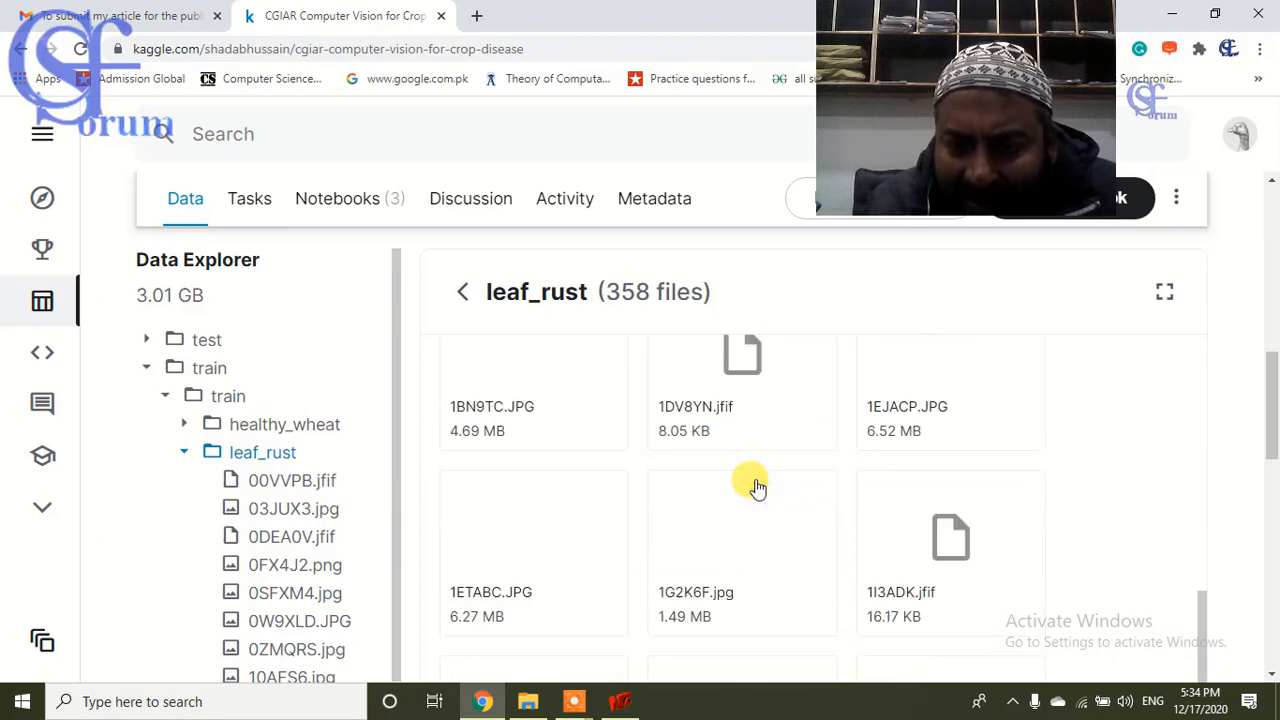
{"action": "scroll", "coordinate": [752, 487], "scroll_direction": "up", "scroll_amount": 5}
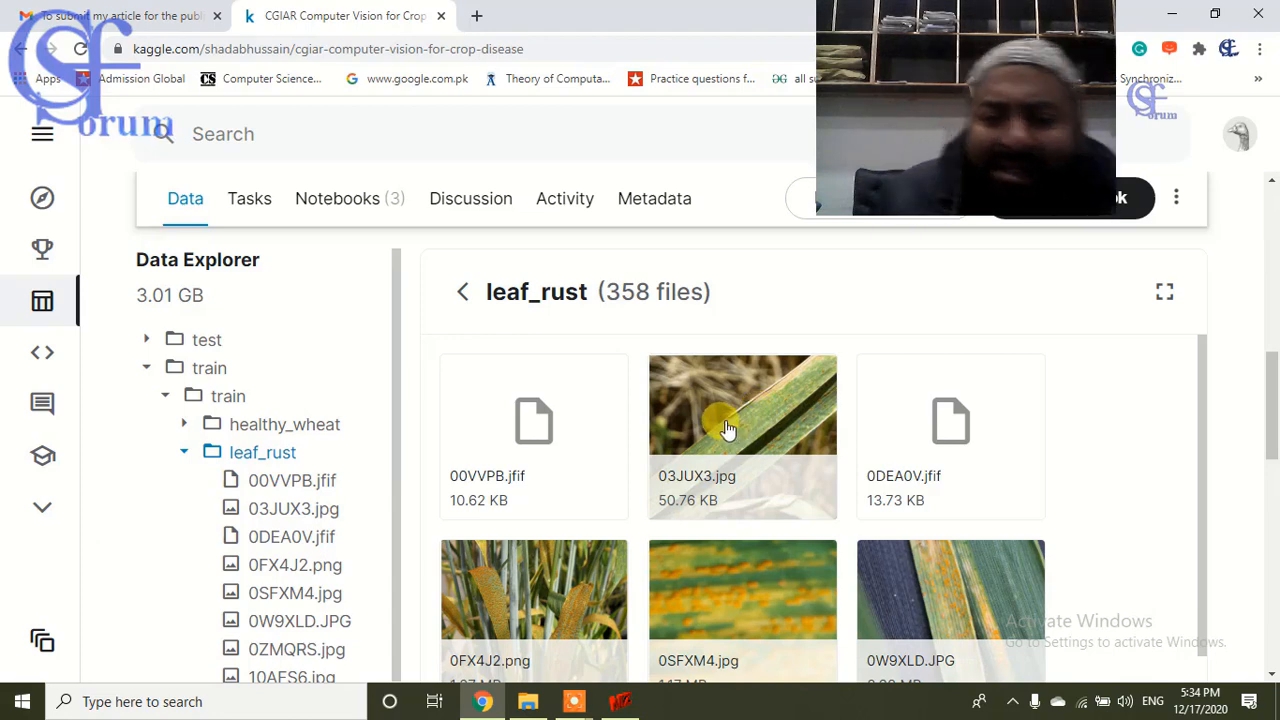
{"action": "scroll", "coordinate": [705, 427], "scroll_direction": "down", "scroll_amount": 2}
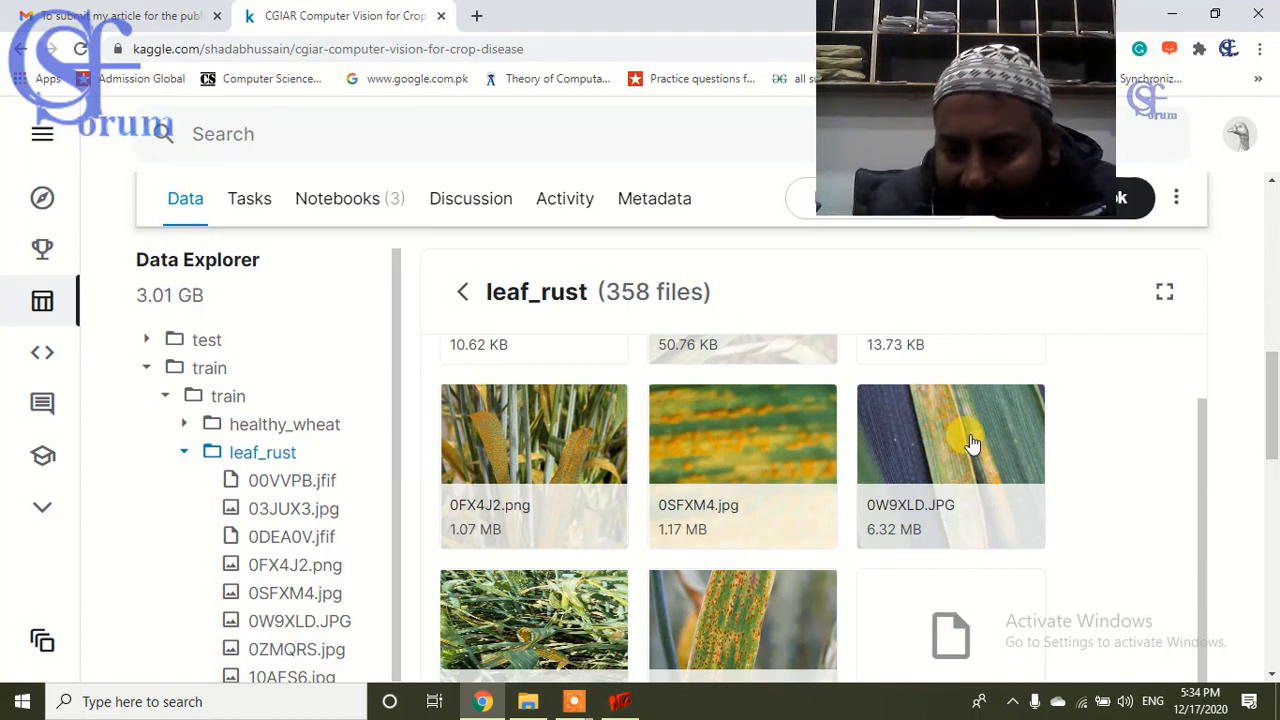
{"action": "scroll", "coordinate": [970, 443], "scroll_direction": "down", "scroll_amount": 2}
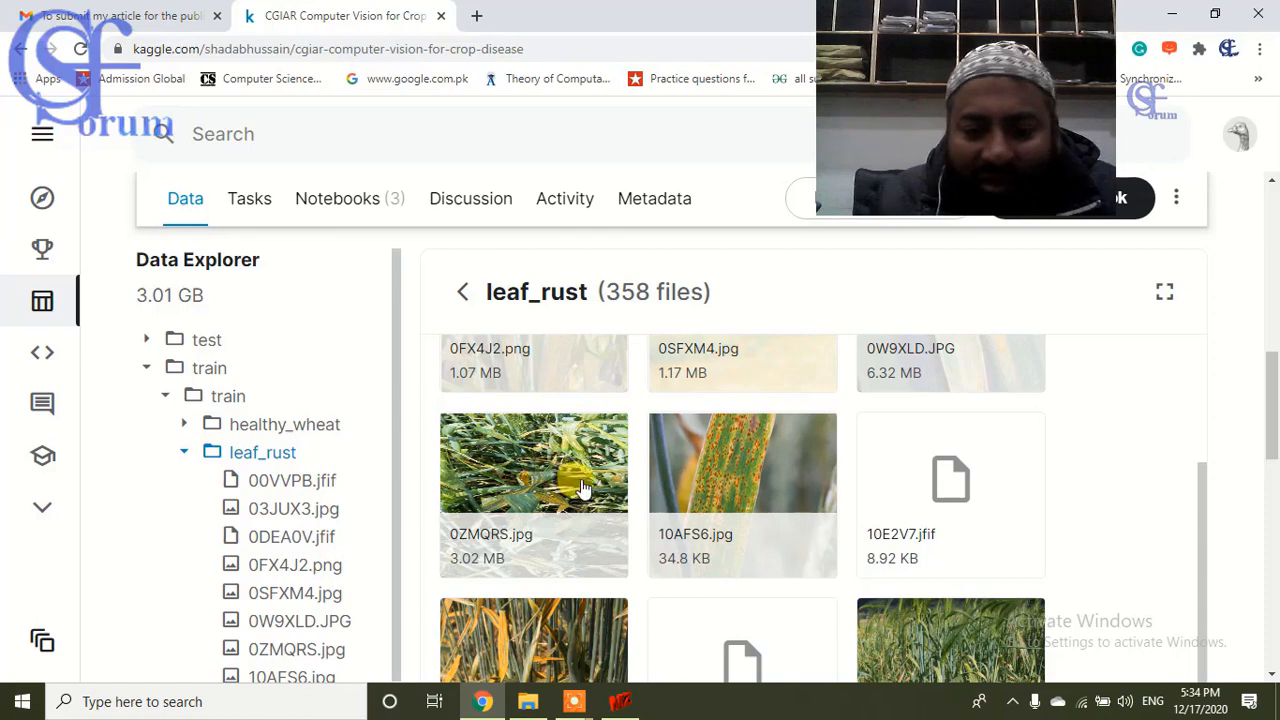
{"action": "scroll", "coordinate": [565, 485], "scroll_direction": "down", "scroll_amount": 2}
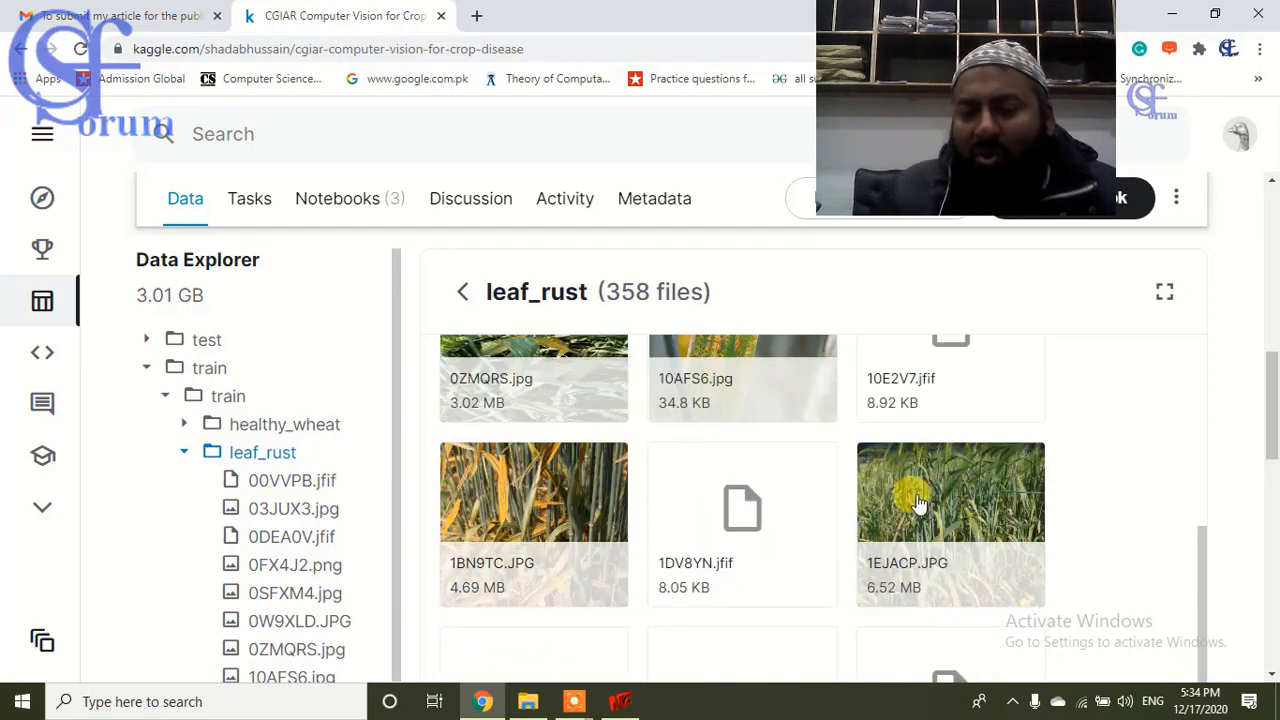
{"action": "scroll", "coordinate": [918, 503], "scroll_direction": "down", "scroll_amount": 2}
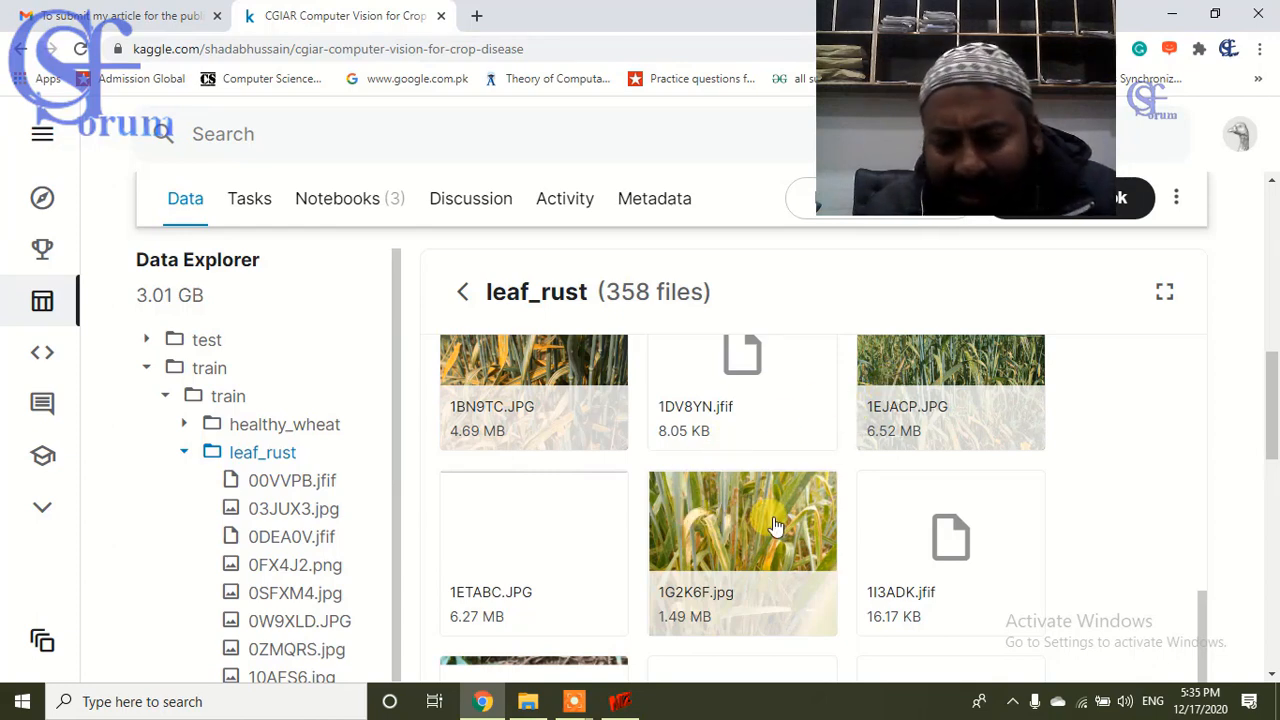
{"action": "scroll", "coordinate": [760, 520], "scroll_direction": "up", "scroll_amount": 2}
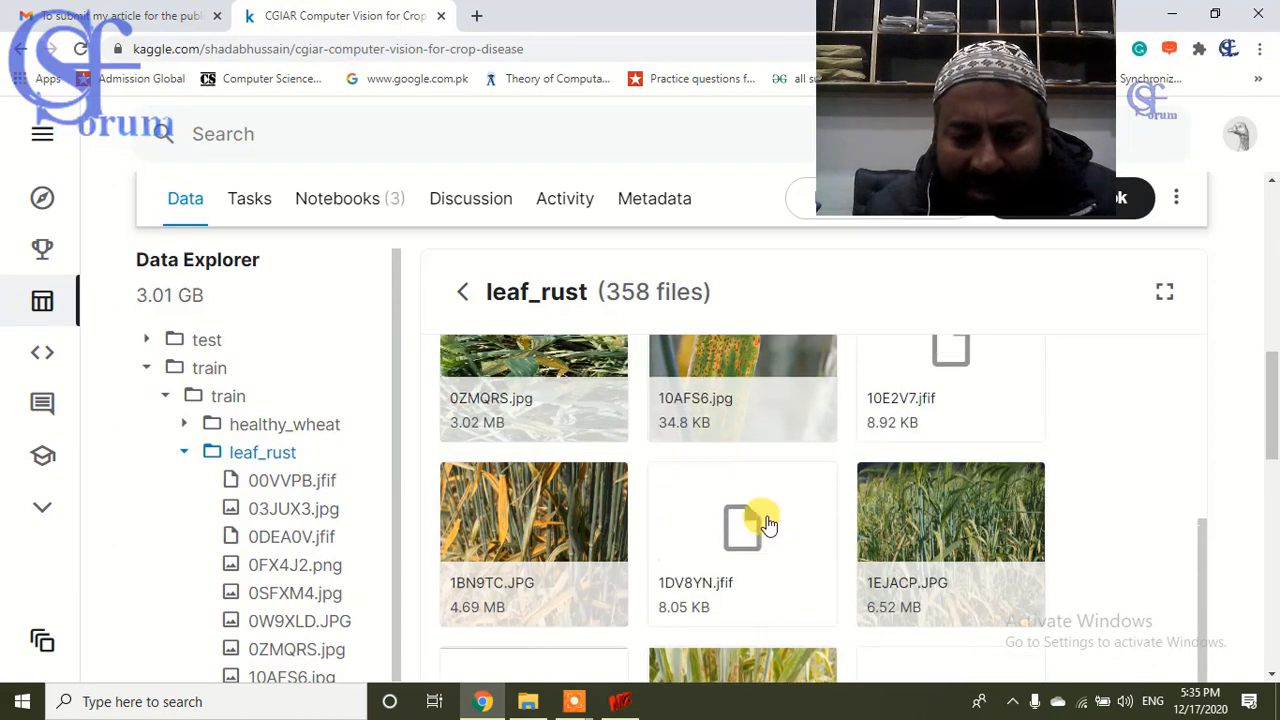
{"action": "scroll", "coordinate": [765, 522], "scroll_direction": "up", "scroll_amount": 3}
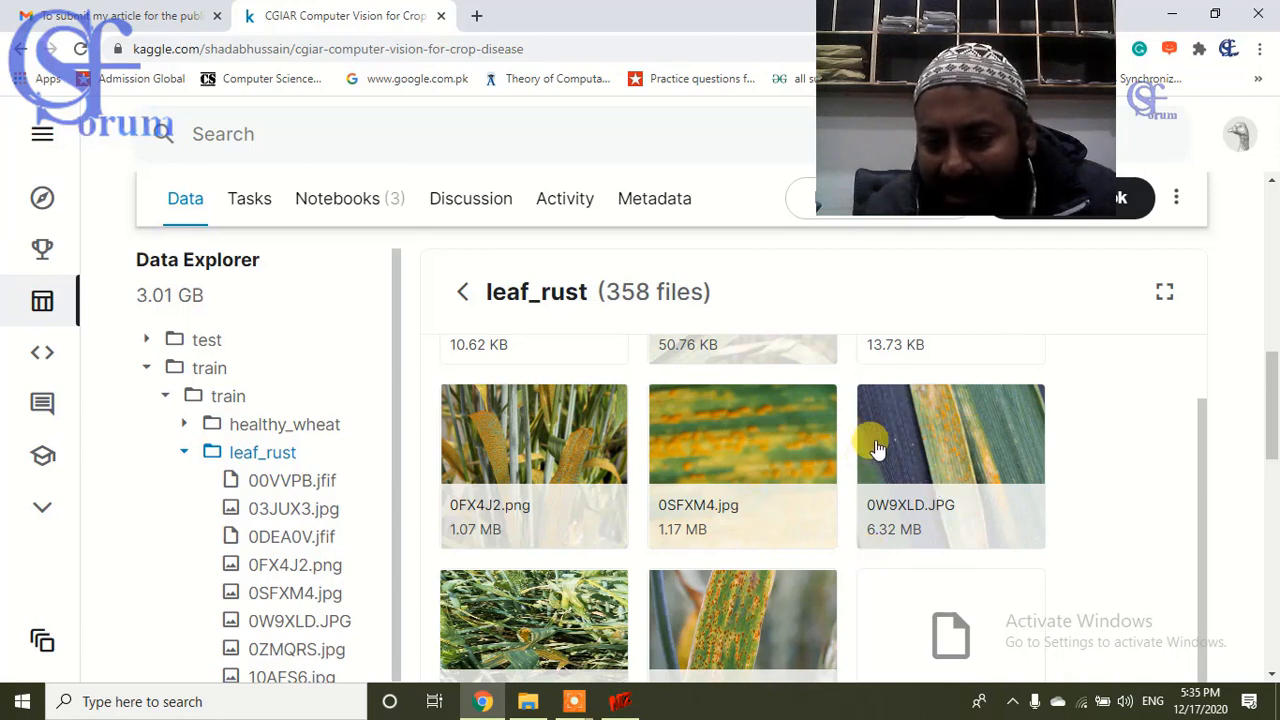
{"action": "scroll", "coordinate": [810, 490], "scroll_direction": "down", "scroll_amount": 2}
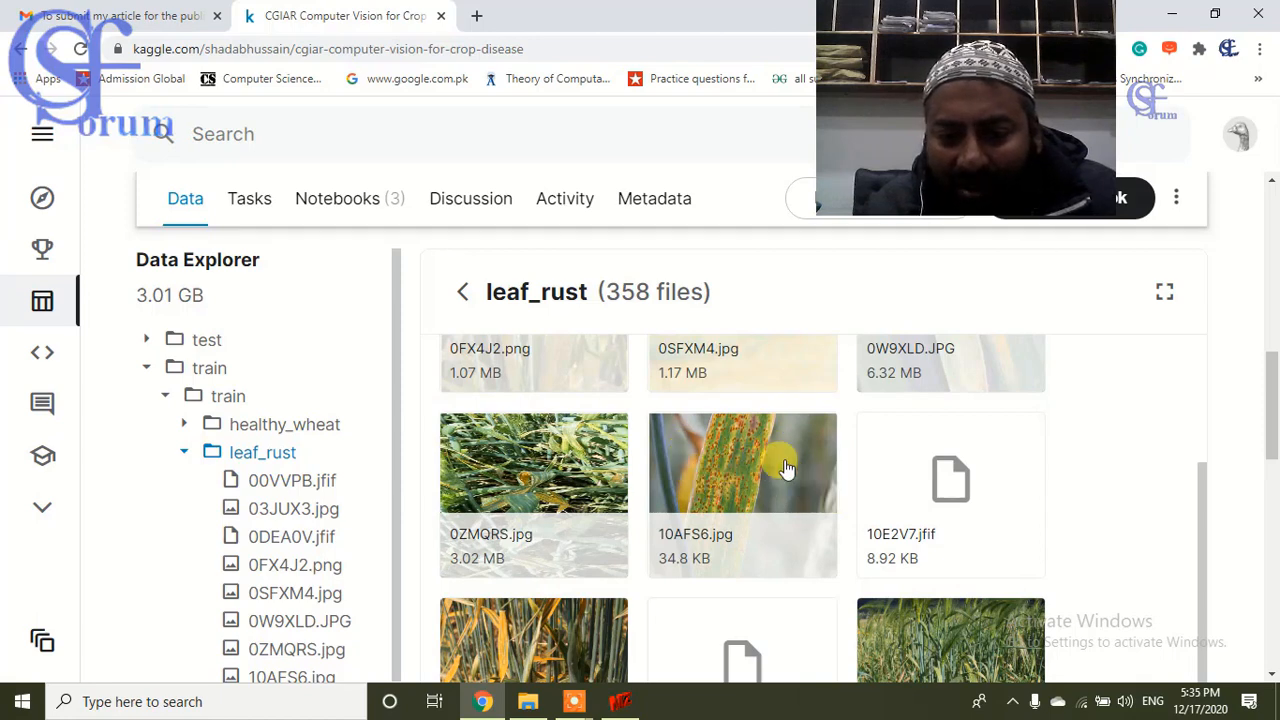
Switch to the test folder in File Explorer and compare the grayscale and color versions of the steam5 image.
{"action": "scroll", "coordinate": [795, 492], "scroll_direction": "down", "scroll_amount": 3}
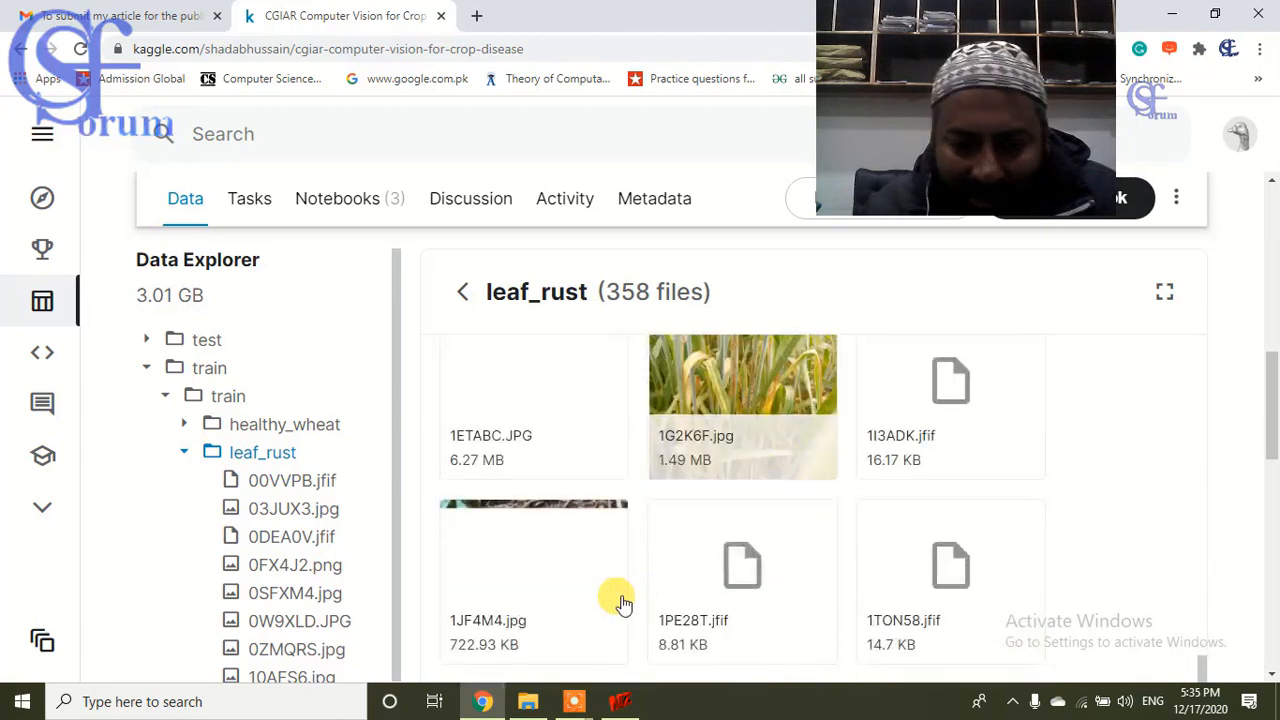
{"action": "left_click", "coordinate": [528, 701]}
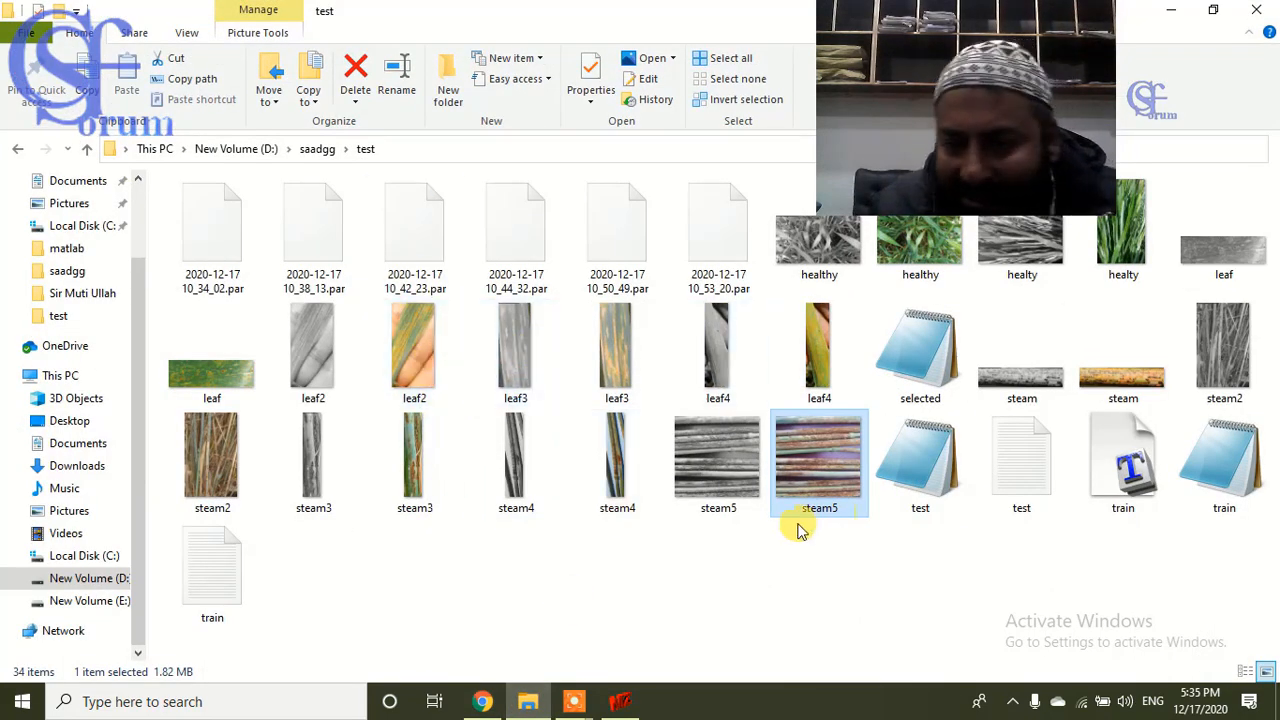
{"action": "left_click", "coordinate": [700, 452]}
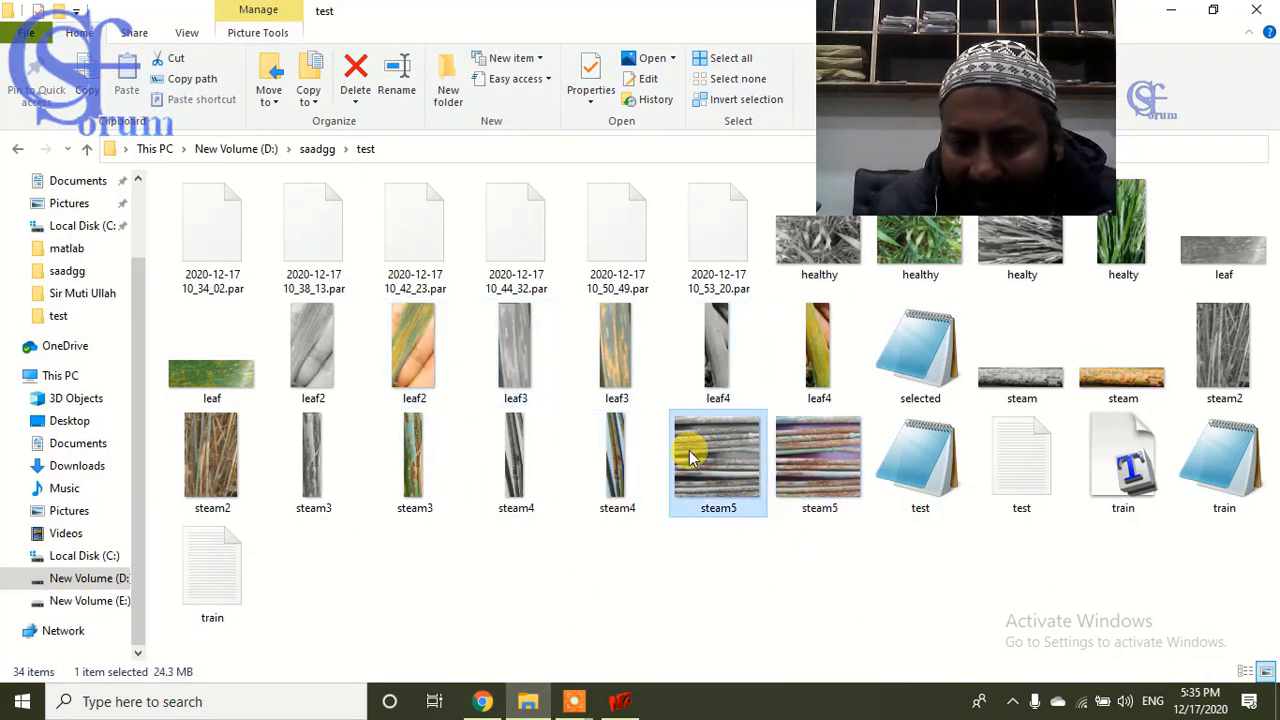
{"action": "left_click", "coordinate": [805, 462]}
{"action": "right_click", "coordinate": [805, 453]}
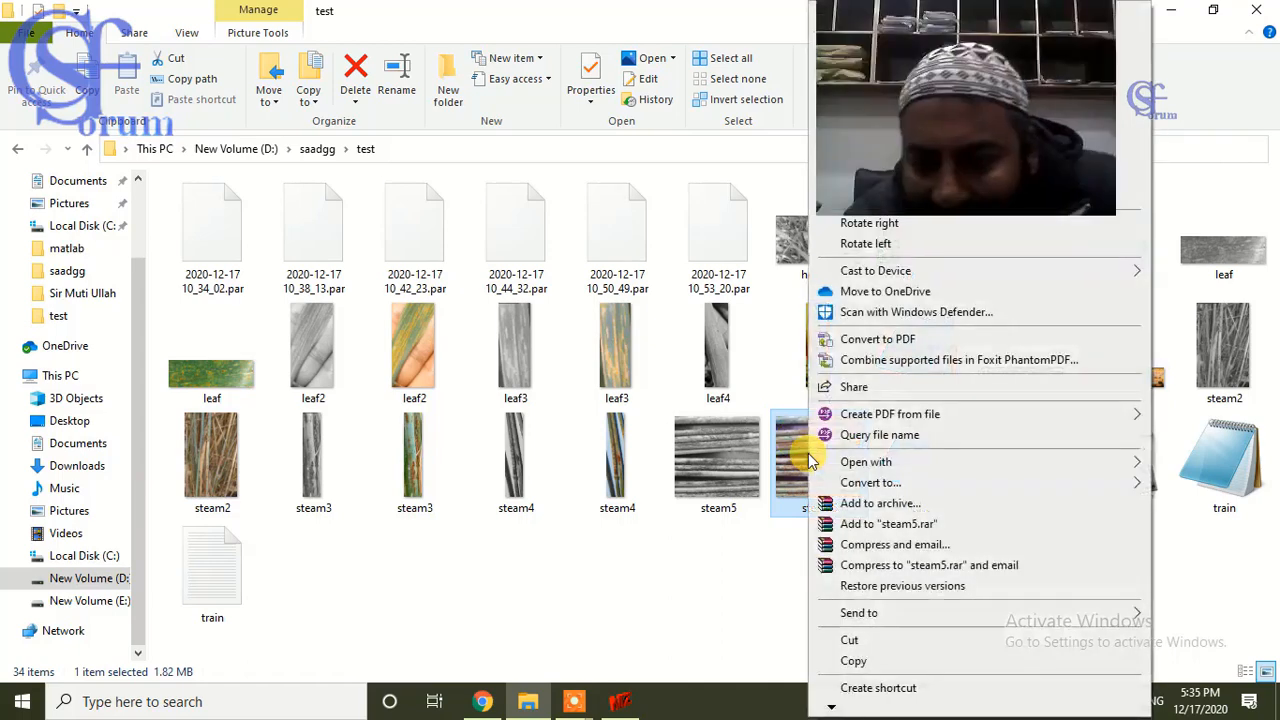
{"action": "left_click", "coordinate": [787, 455]}
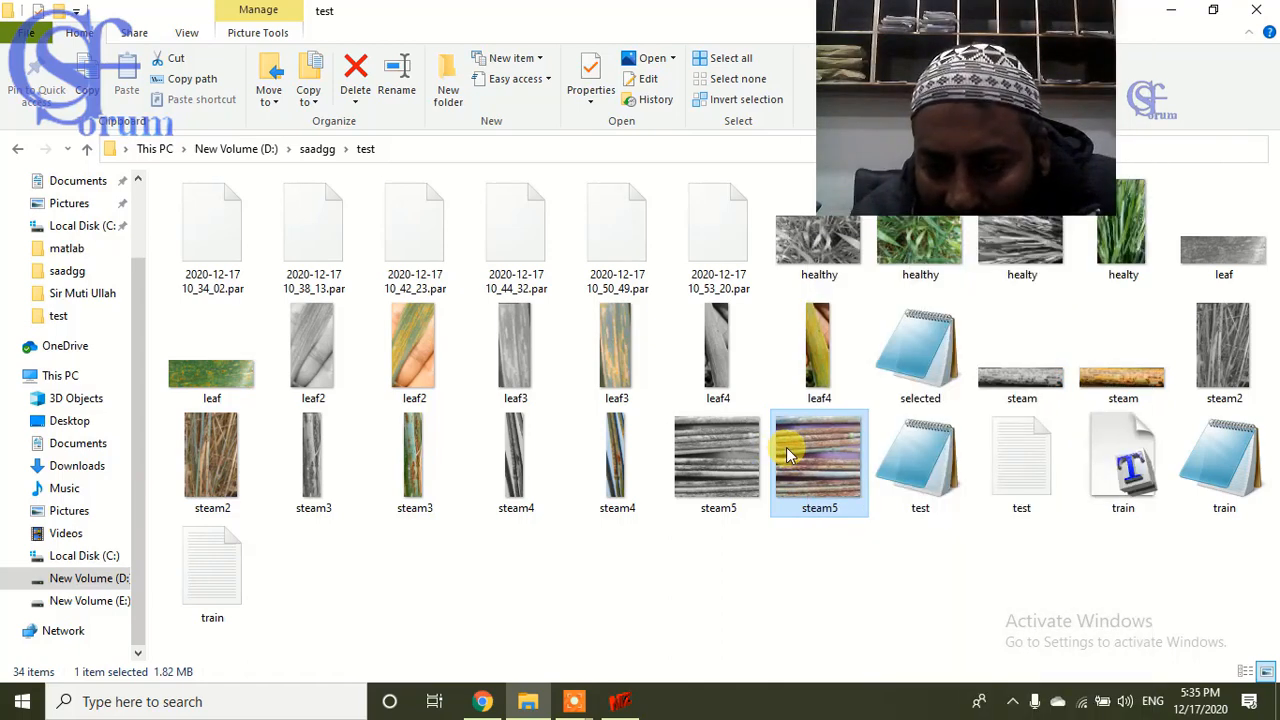
Open the color steam5 image in Photos, try cropping it to the upper stems, and close it without saving.
{"action": "double_click", "coordinate": [805, 453]}
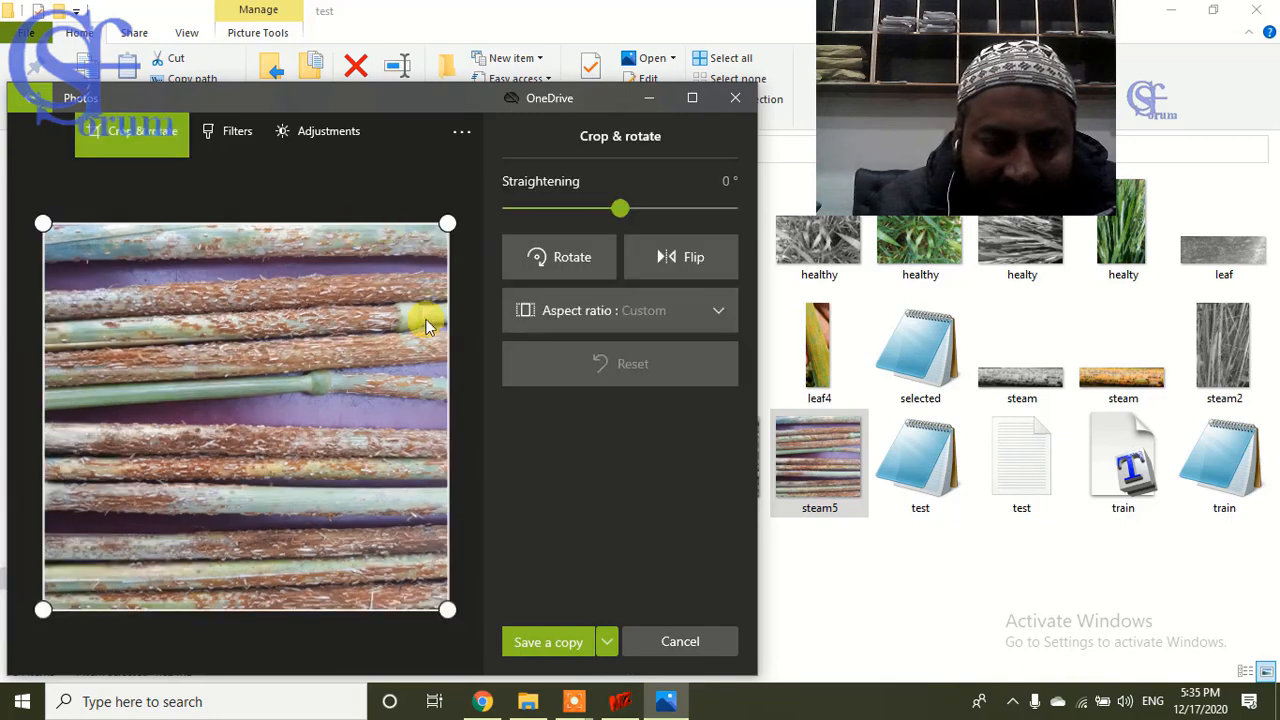
{"action": "left_click_drag", "start_coordinate": [444, 608], "coordinate": [443, 391]}
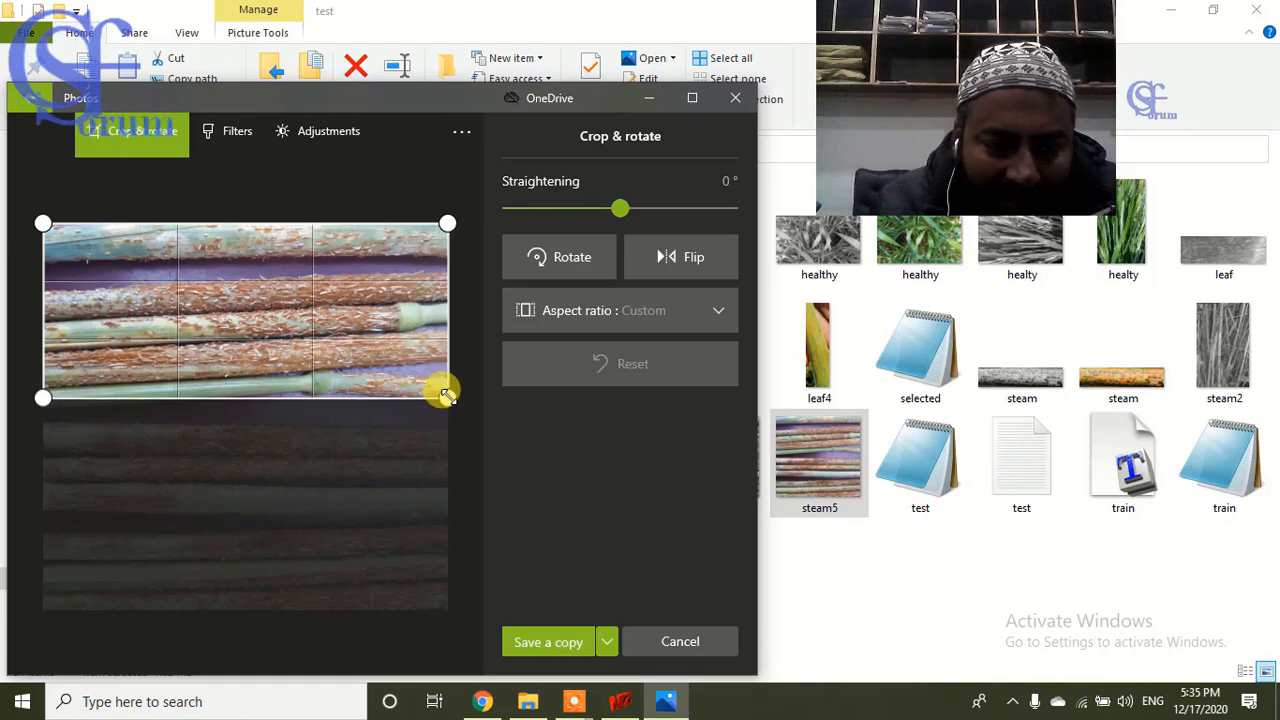
{"action": "left_click", "coordinate": [703, 644]}
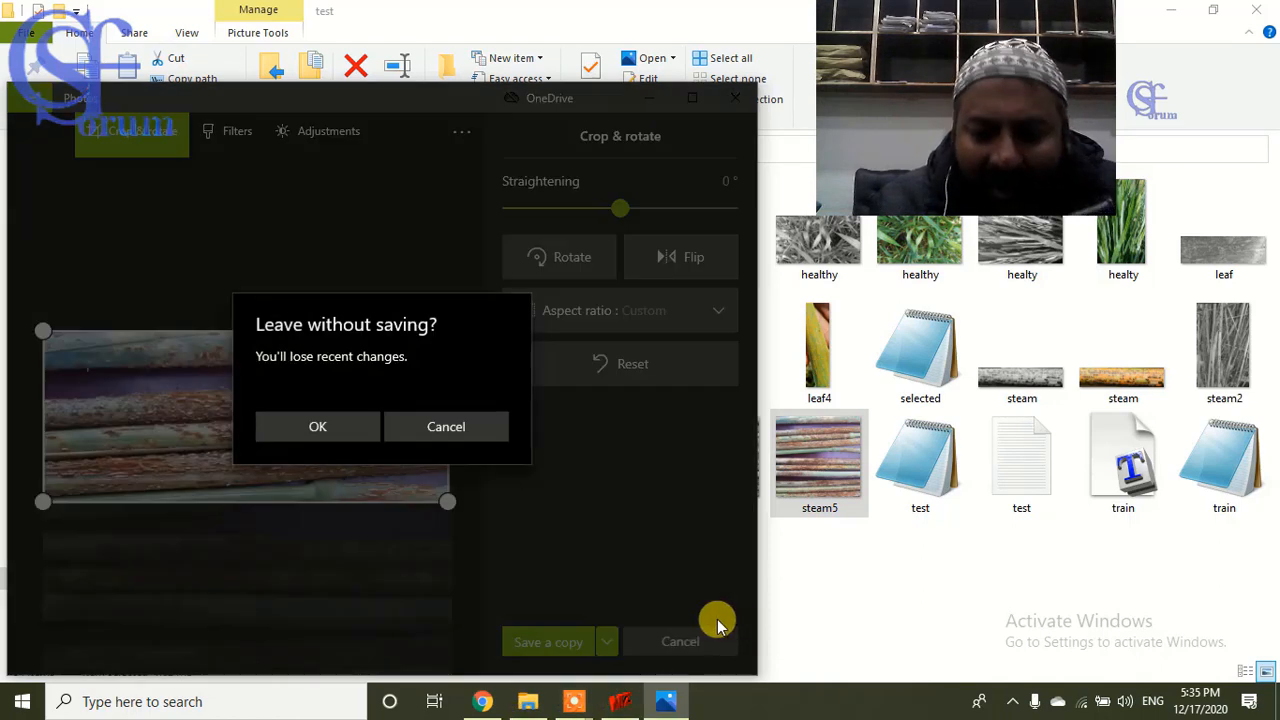
{"action": "left_click", "coordinate": [450, 428]}
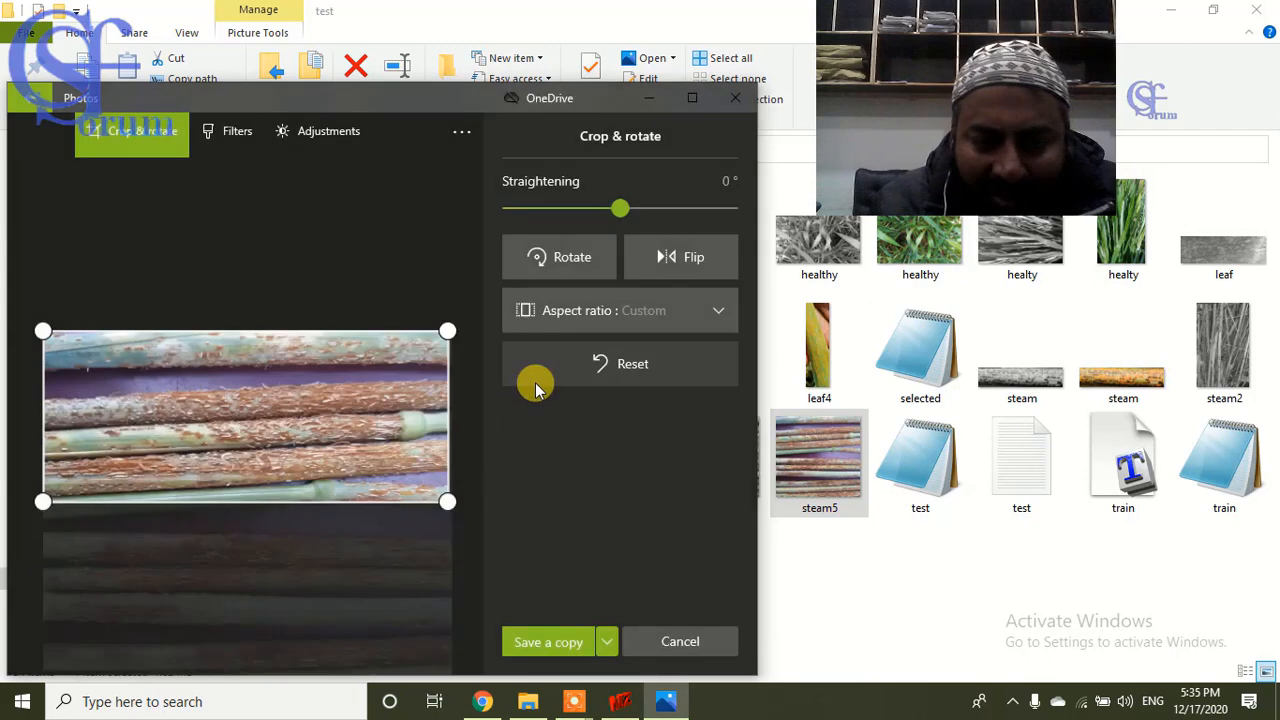
{"action": "left_click", "coordinate": [733, 101]}
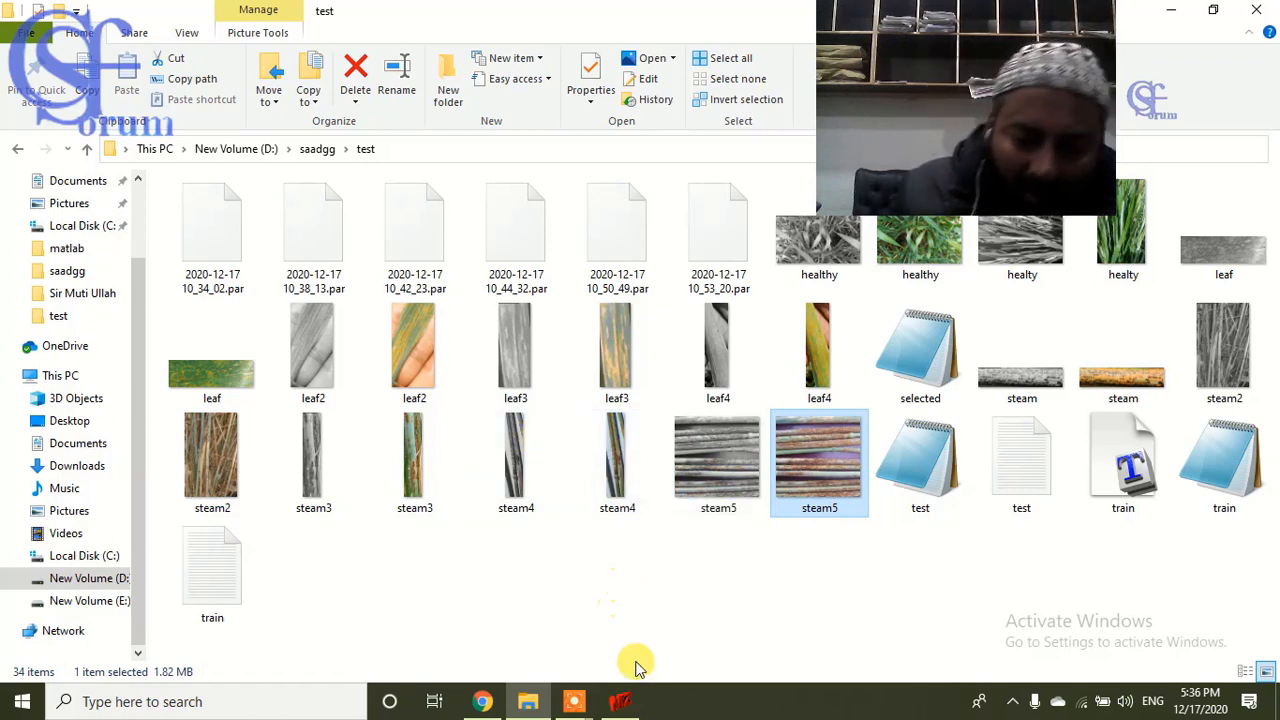
Switch to MaZda, load the grayscale leaf.bmp from the test folder, and clear the red region covering the image.
{"action": "left_click", "coordinate": [620, 701]}
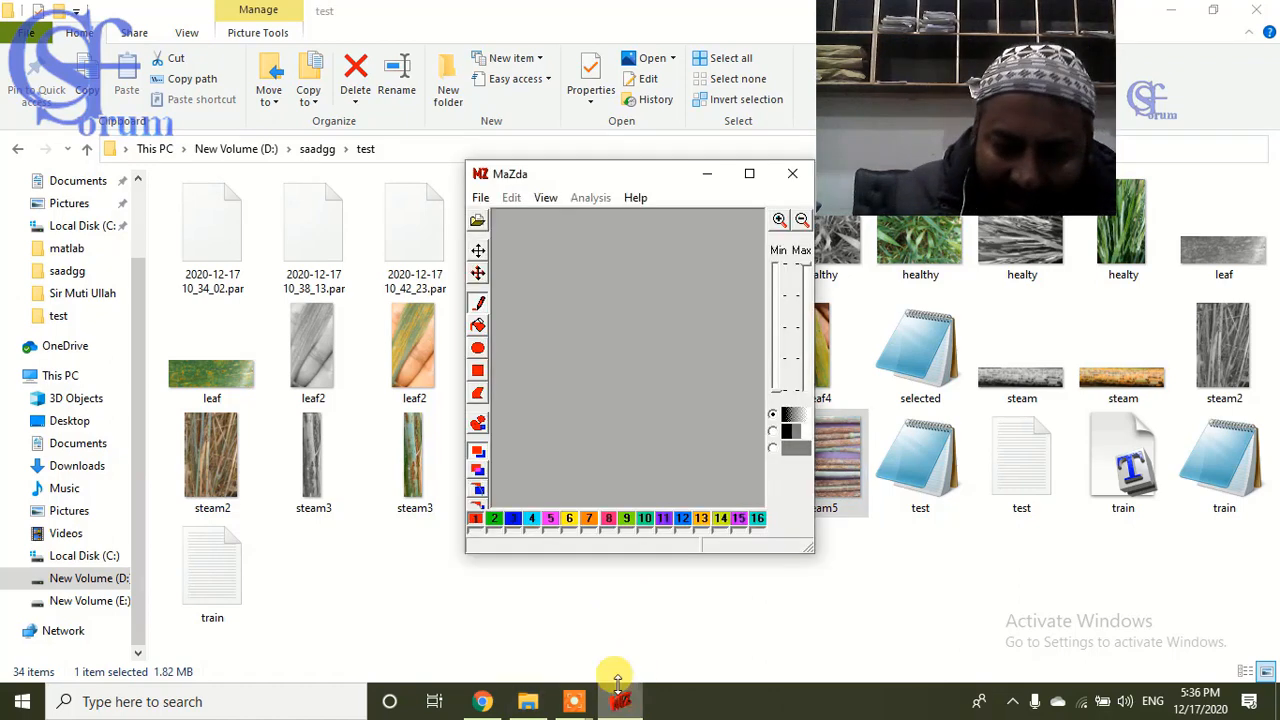
{"action": "left_click", "coordinate": [480, 198]}
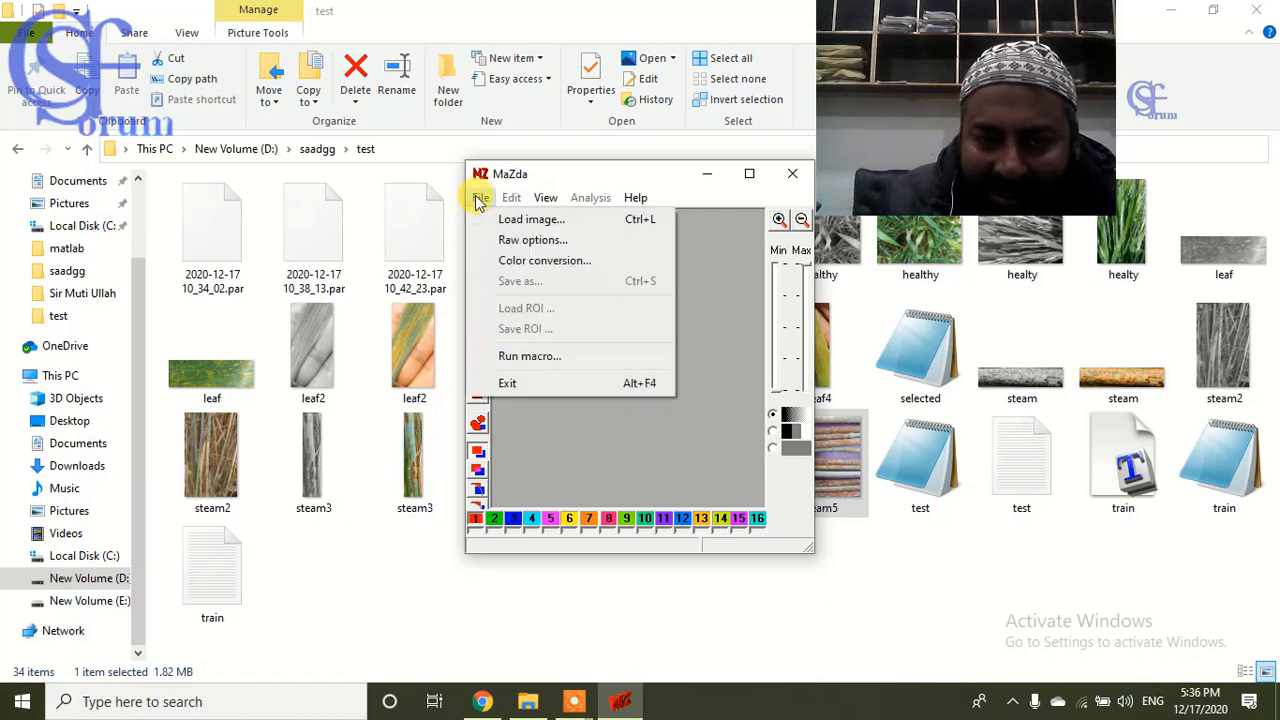
{"action": "left_click", "coordinate": [722, 322]}
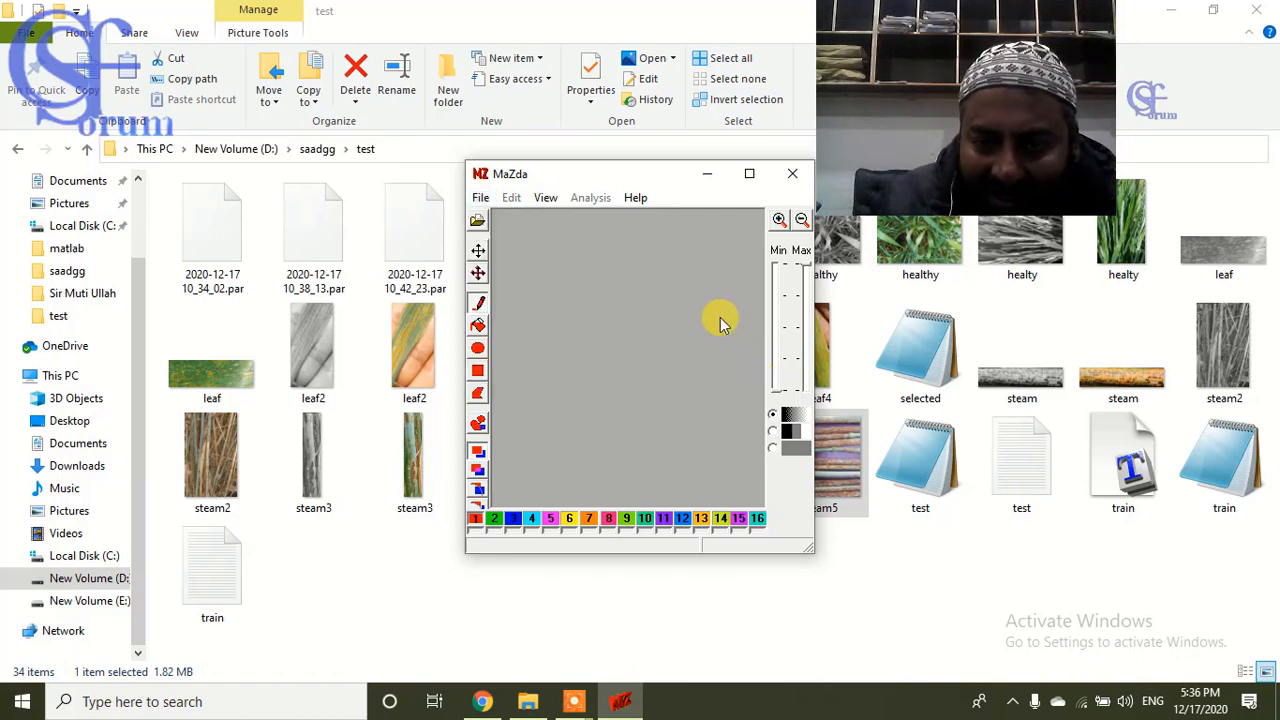
{"action": "left_click", "coordinate": [480, 221]}
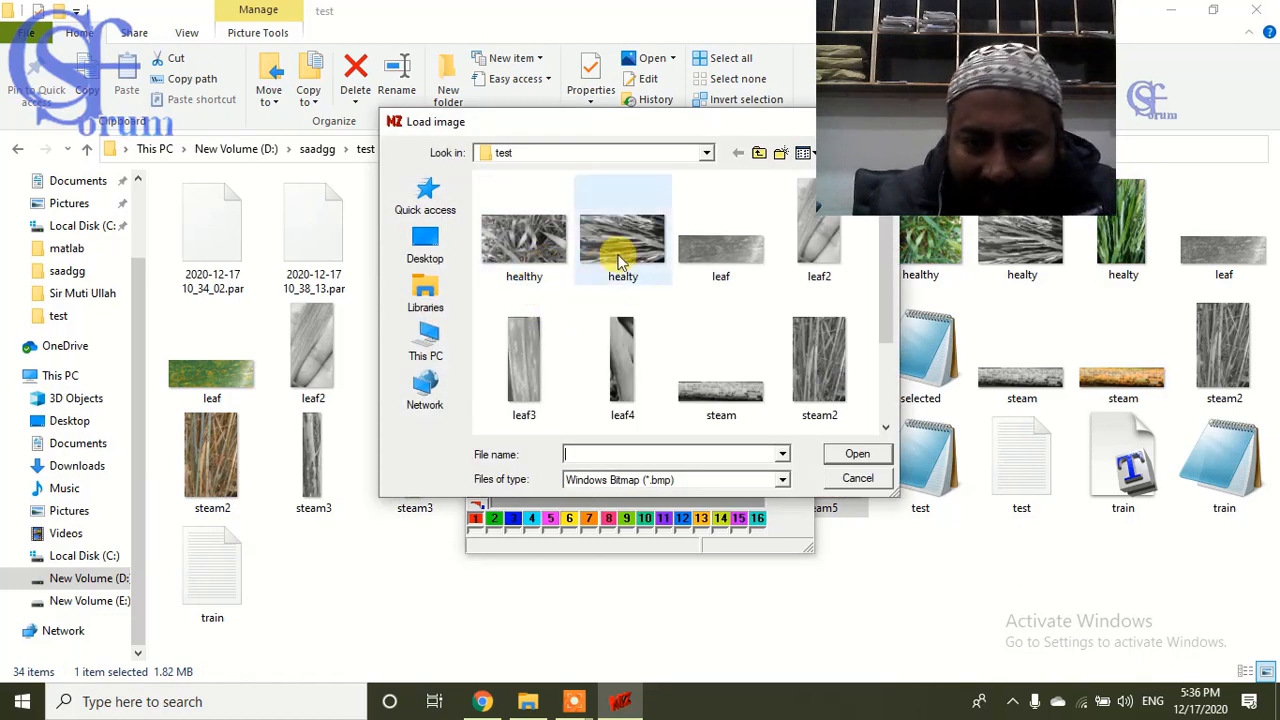
{"action": "left_click", "coordinate": [727, 257]}
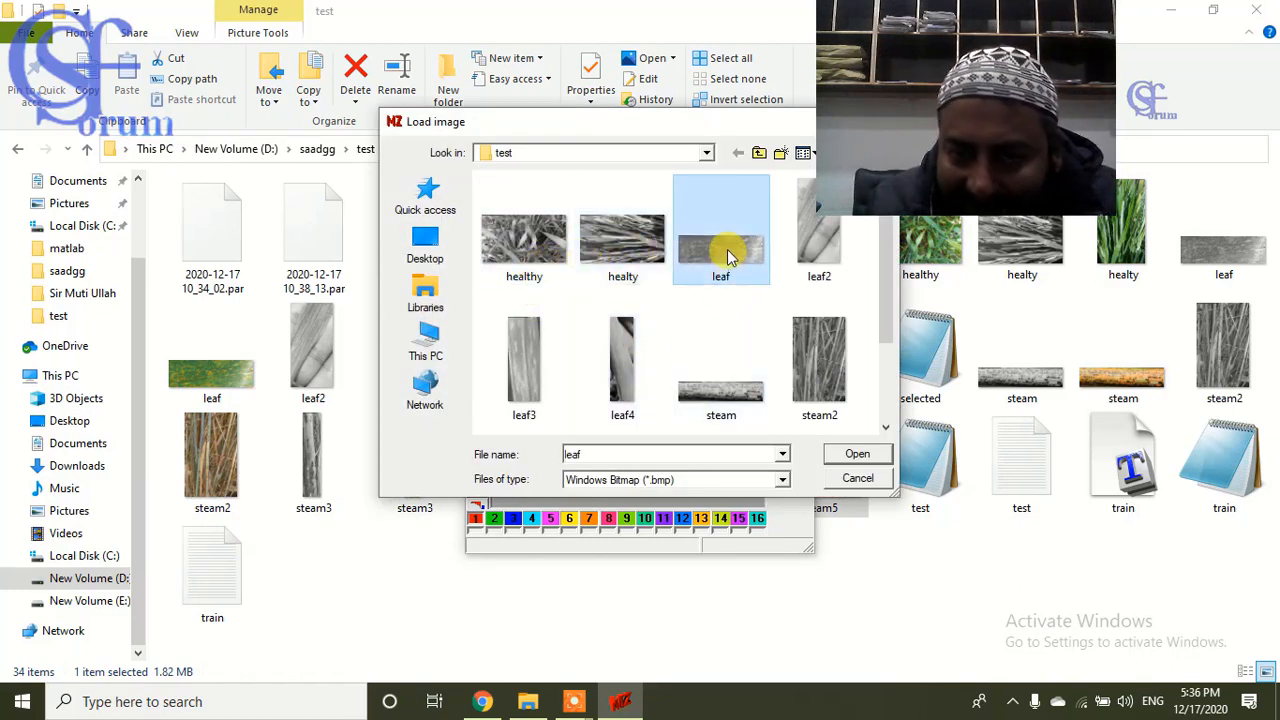
{"action": "left_click", "coordinate": [851, 458]}
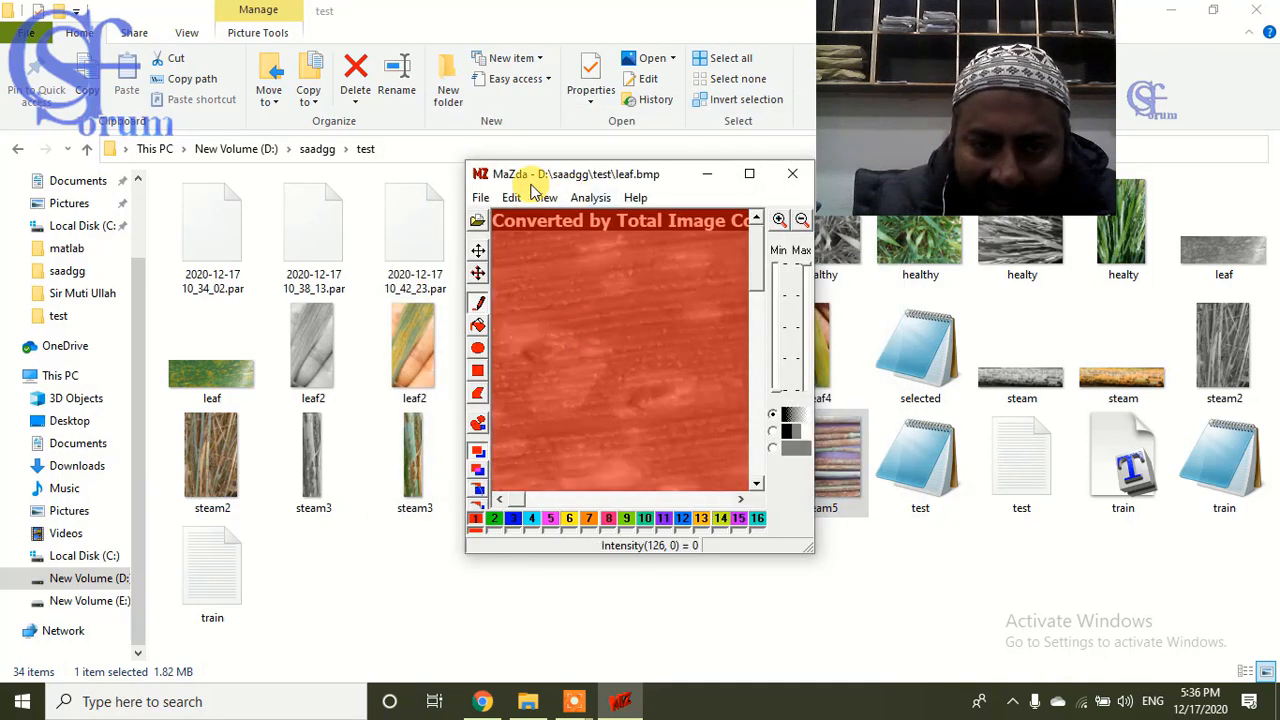
{"action": "left_click", "coordinate": [513, 199]}
{"action": "left_click", "coordinate": [540, 286]}
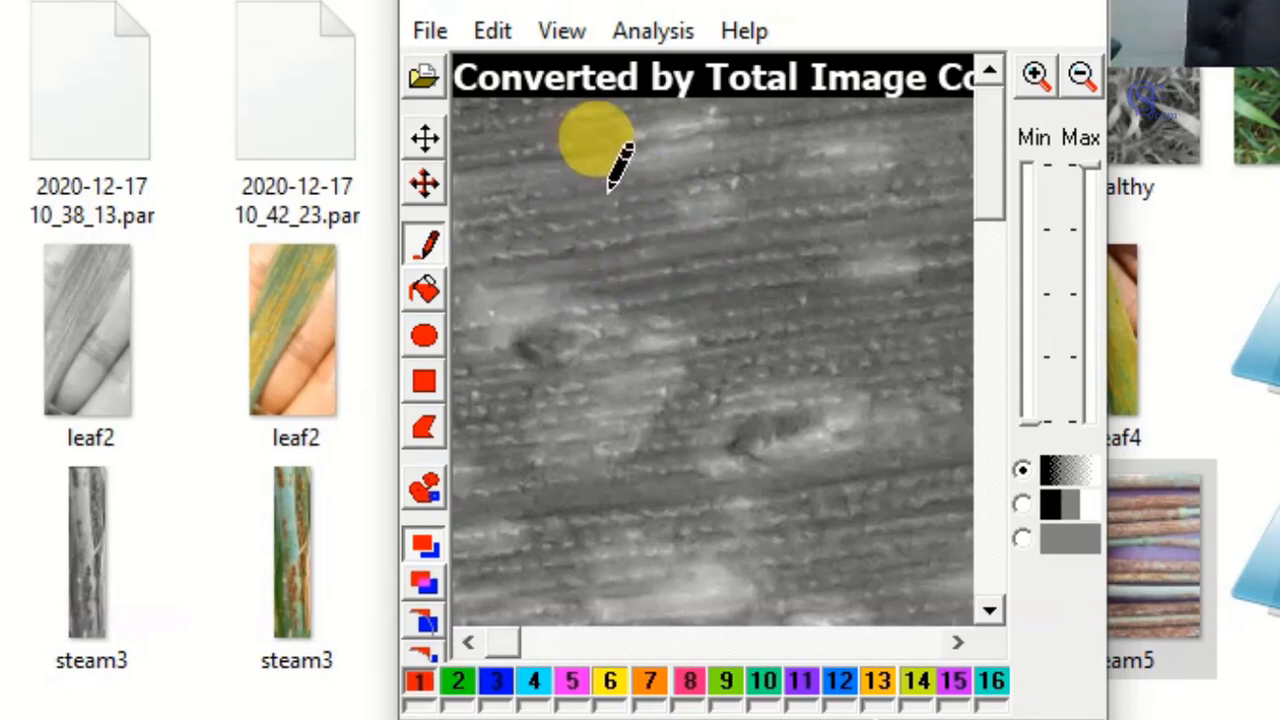
Open Total Image Converter and mark all images in the test folder for conversion.
{"action": "key", "text": "super+s"}
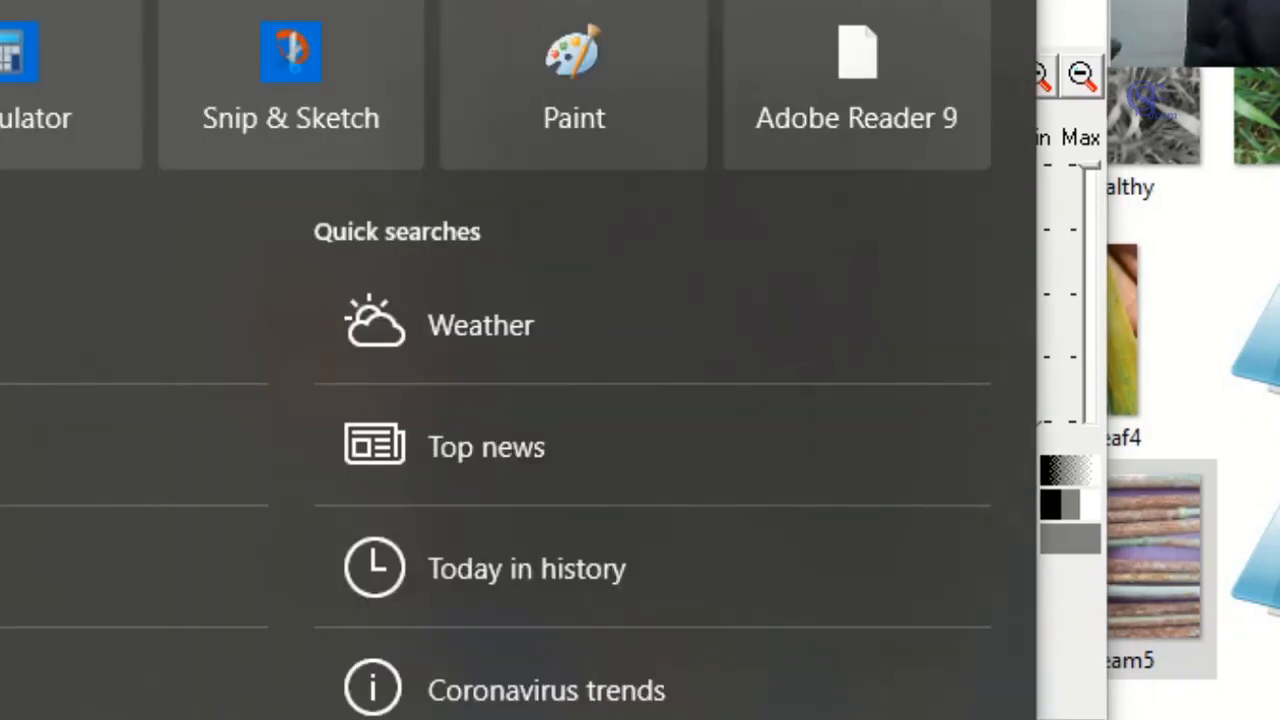
{"action": "type", "text": "tot"}
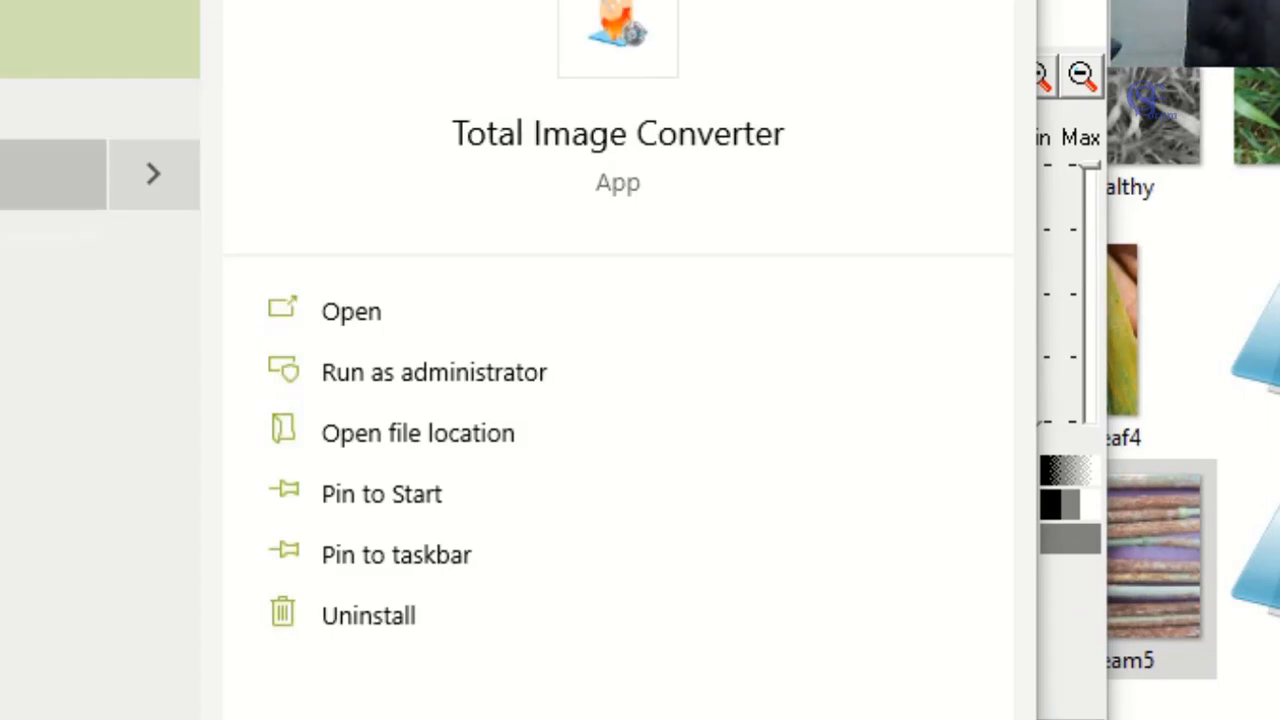
{"action": "left_click", "coordinate": [98, 38]}
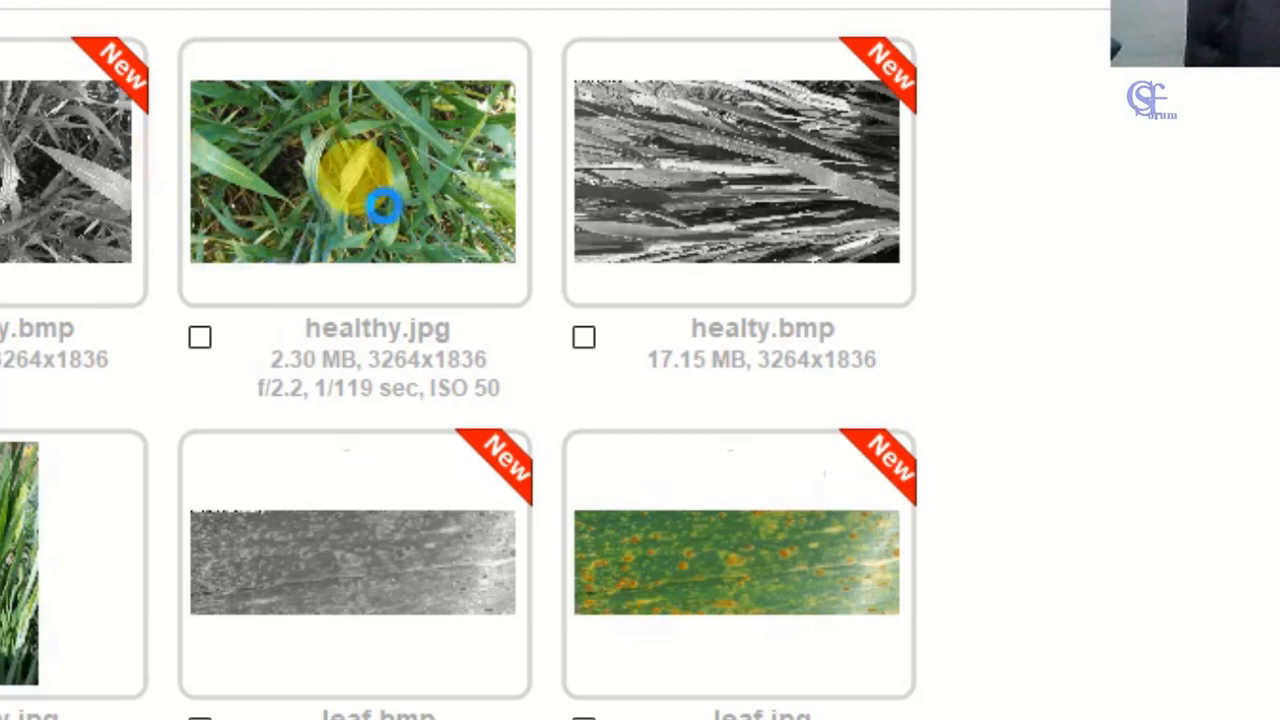
{"action": "left_click", "coordinate": [383, 205]}
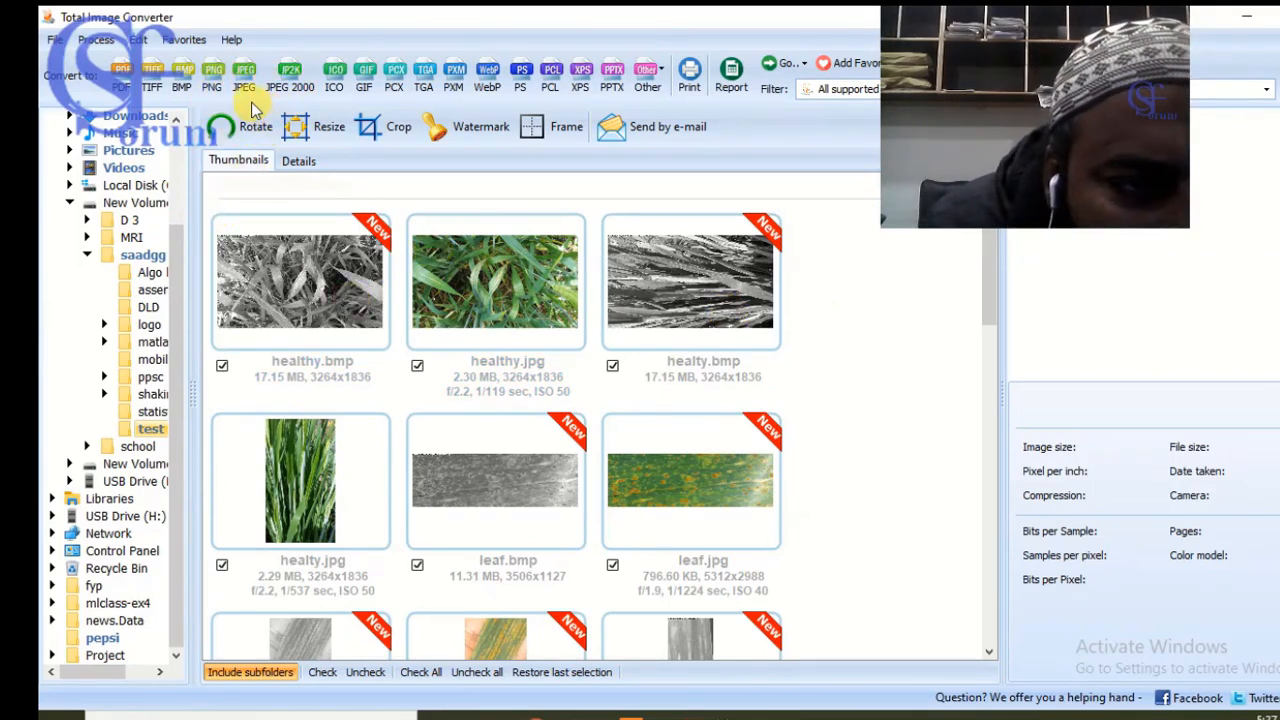
Review the watermark and color options of a BMP conversion, including 24-bit Grayscale, and cancel without converting.
{"action": "left_click", "coordinate": [180, 80]}
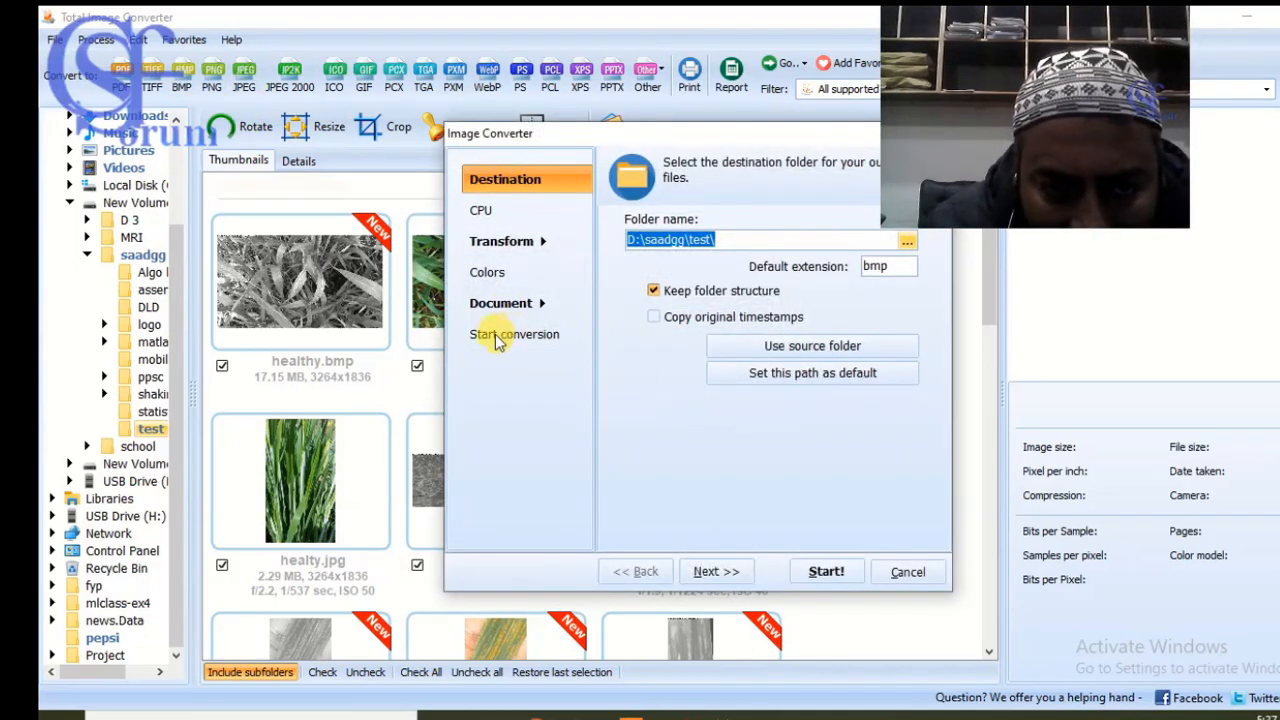
{"action": "left_click", "coordinate": [500, 303]}
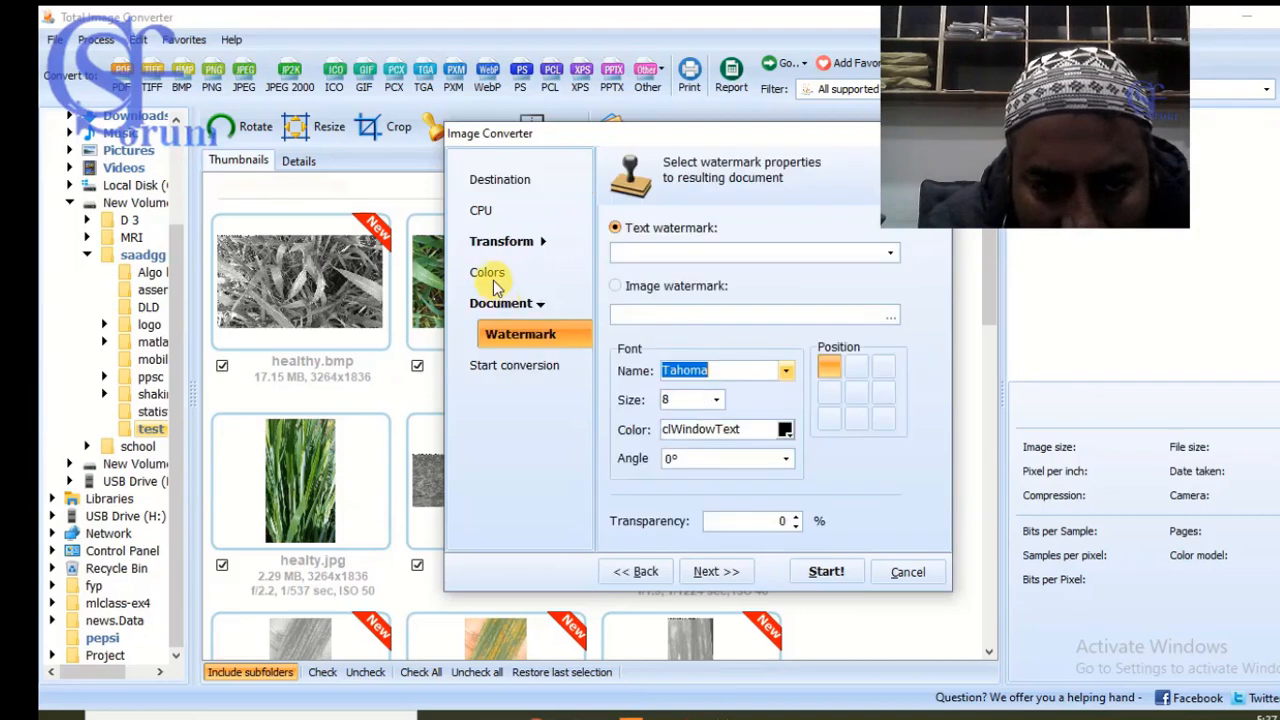
{"action": "left_click", "coordinate": [487, 273]}
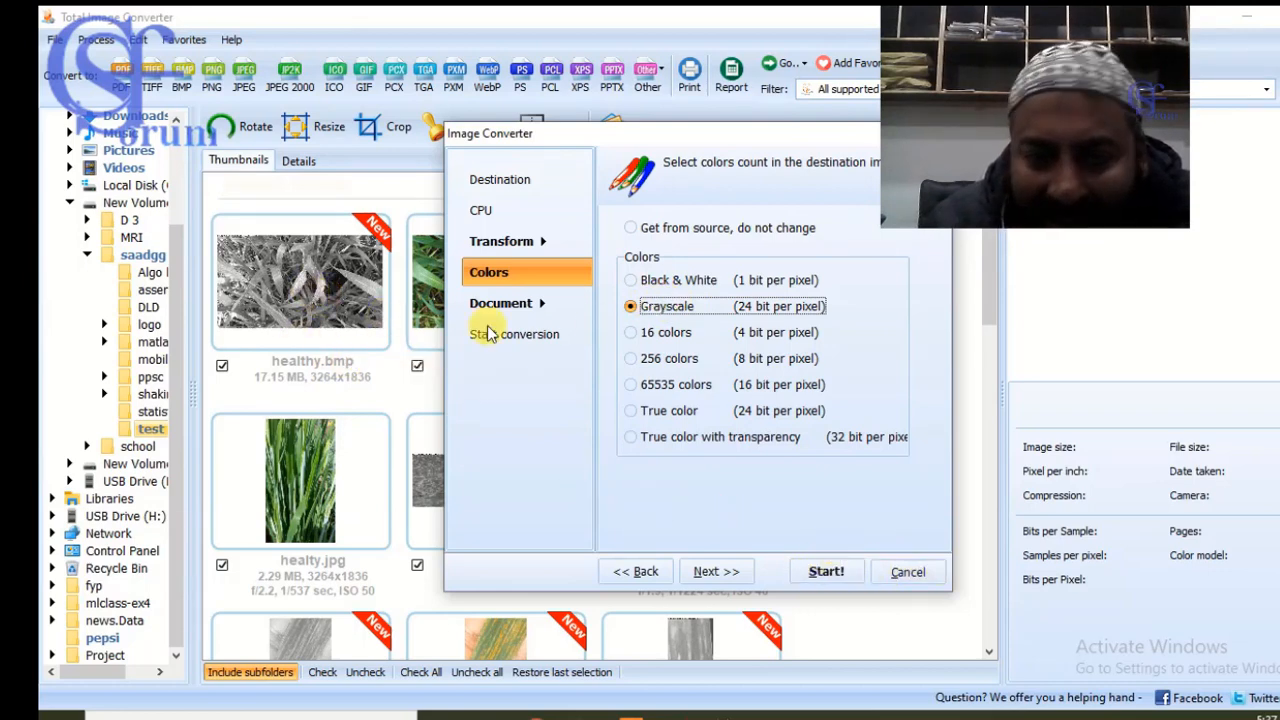
{"action": "left_click", "coordinate": [896, 572]}
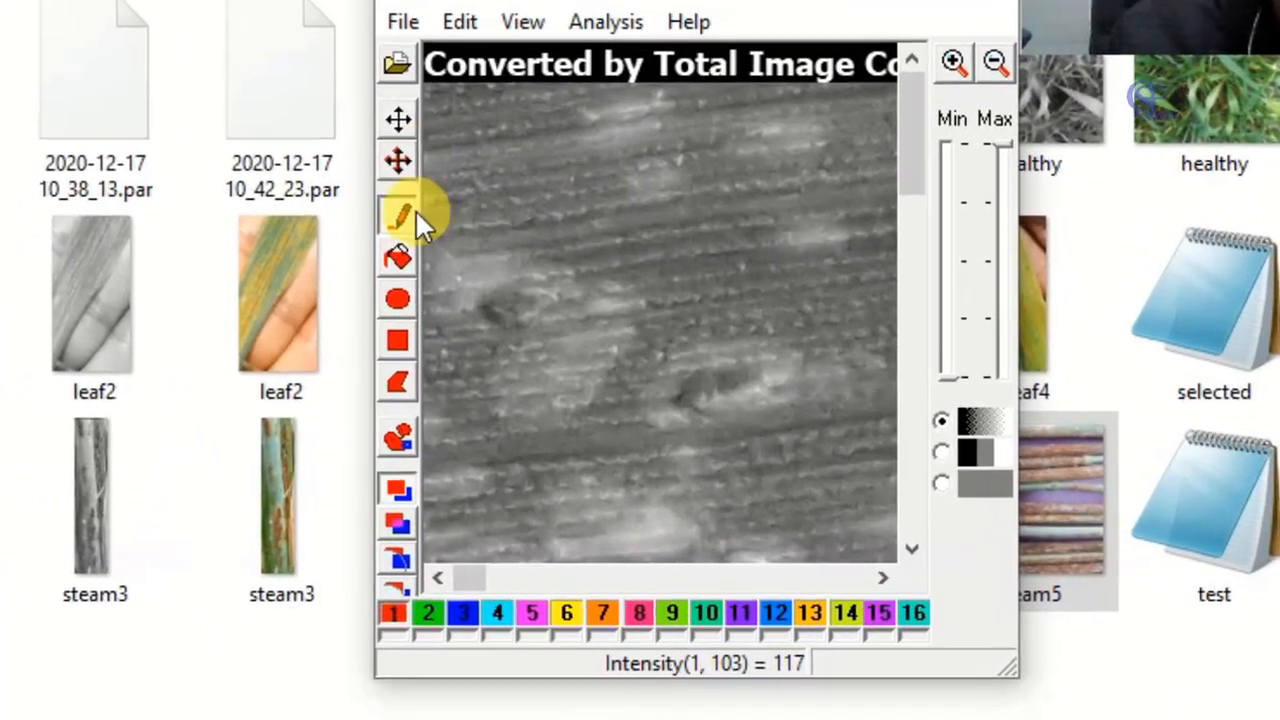
Back in MaZda, outline the larger dark lesion on the leaf freehand in red region 1, and try selecting the rectangle and ellipse tools.
{"action": "left_click", "coordinate": [531, 318]}
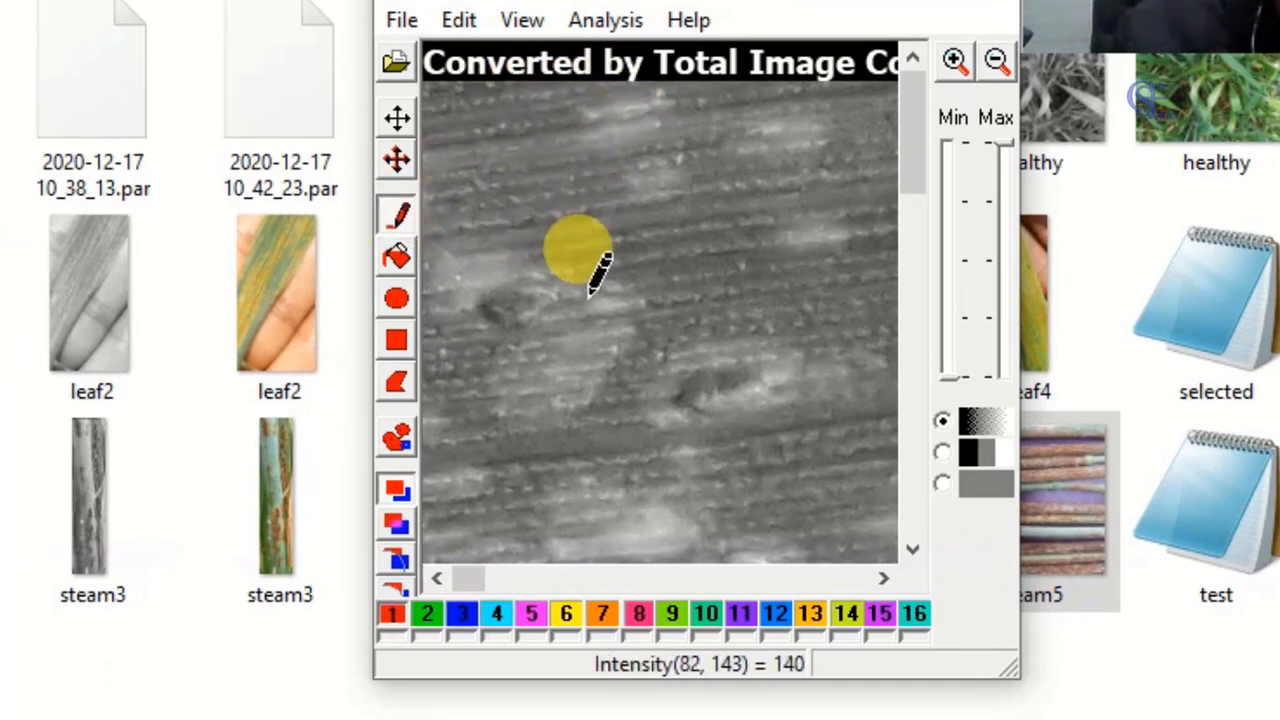
{"action": "mouse_move", "coordinate": [662, 372]}
{"action": "left_mouse_down"}
{"action": "mouse_move", "coordinate": [741, 338]}
{"action": "mouse_move", "coordinate": [791, 354]}
{"action": "mouse_move", "coordinate": [757, 400]}
{"action": "mouse_move", "coordinate": [689, 420]}
{"action": "mouse_move", "coordinate": [662, 373]}
{"action": "left_mouse_up"}
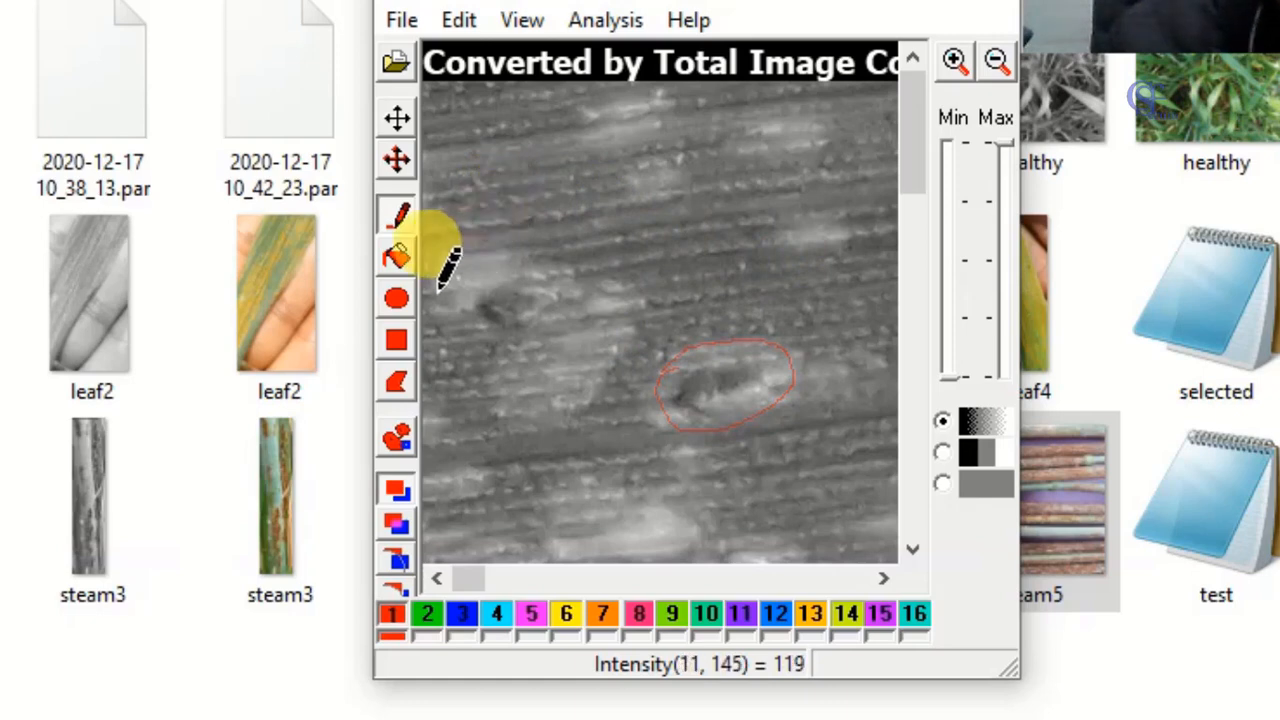
{"action": "left_click", "coordinate": [404, 335]}
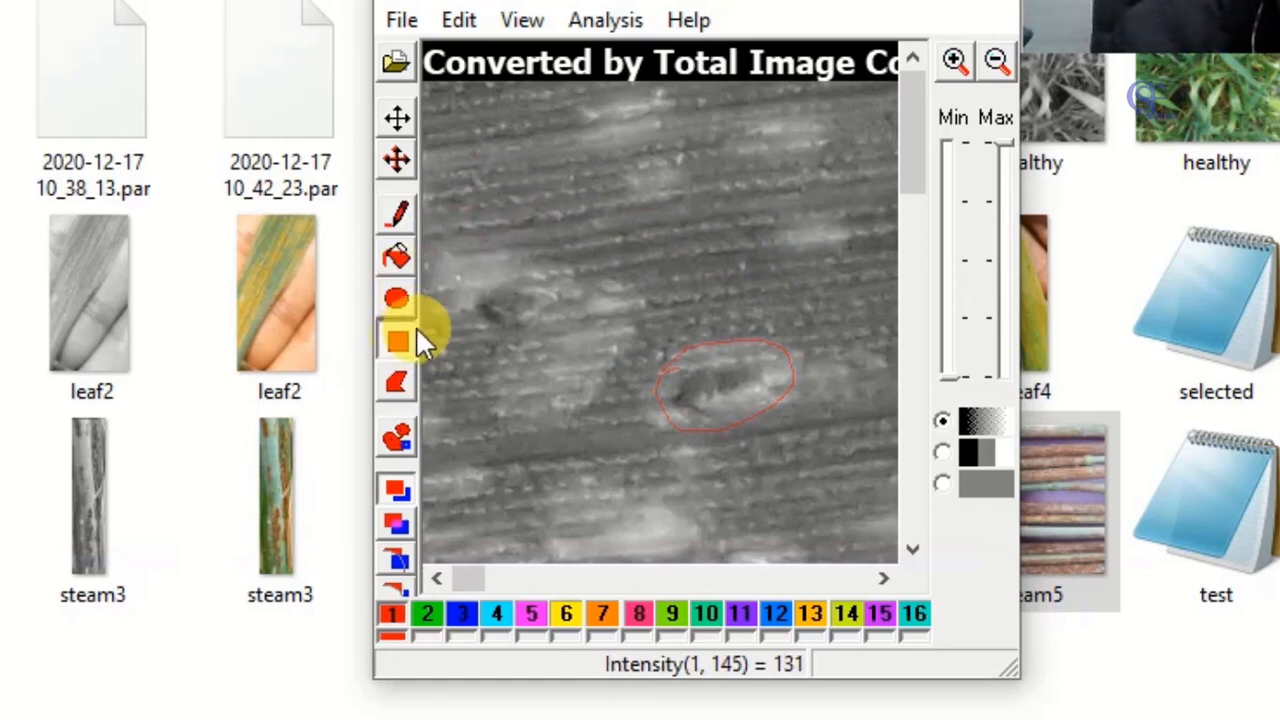
{"action": "left_click", "coordinate": [385, 300]}
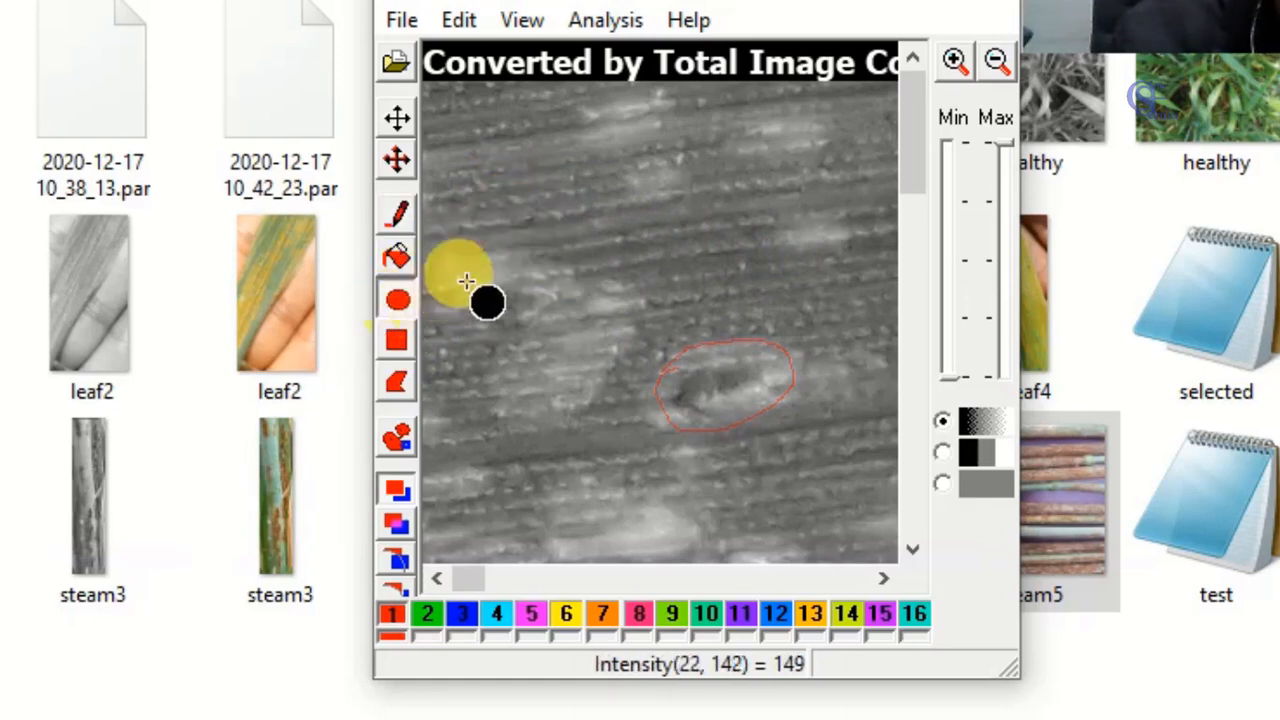
{"action": "left_click", "coordinate": [405, 338]}
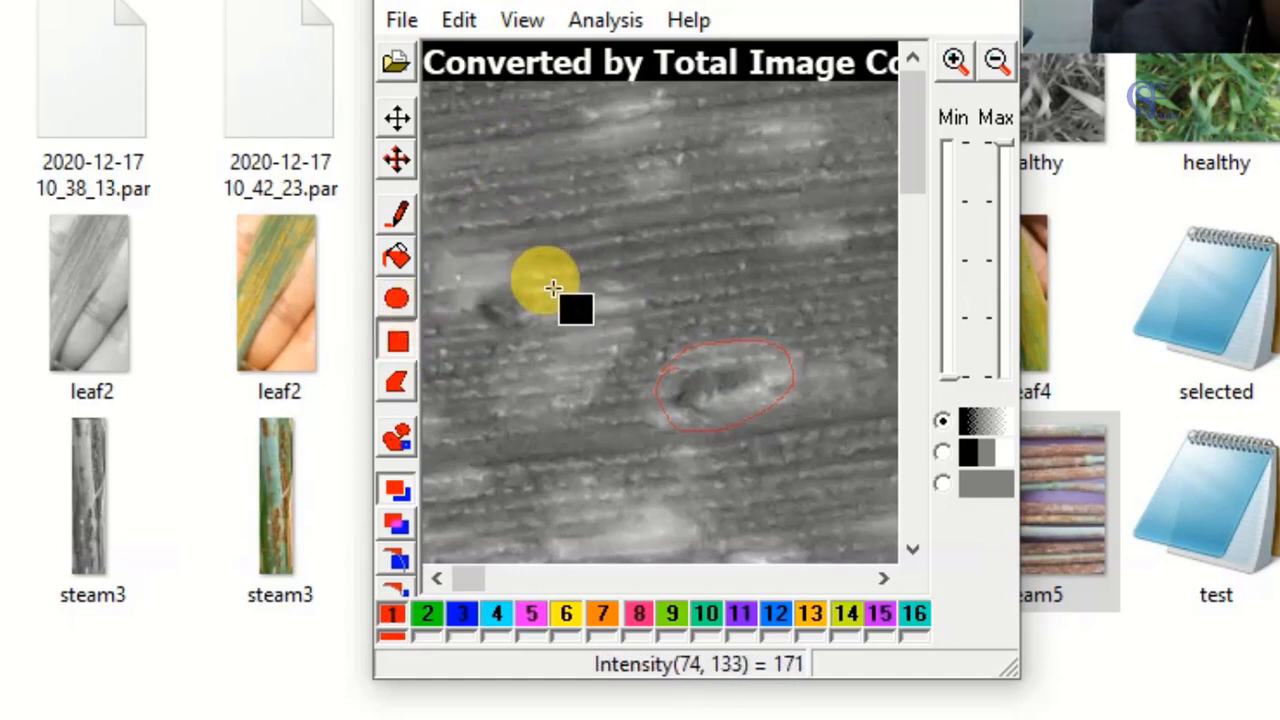
Draw a small filled polygon region in red just above the smaller dark spot on the leaf image.
{"action": "left_click", "coordinate": [397, 390]}
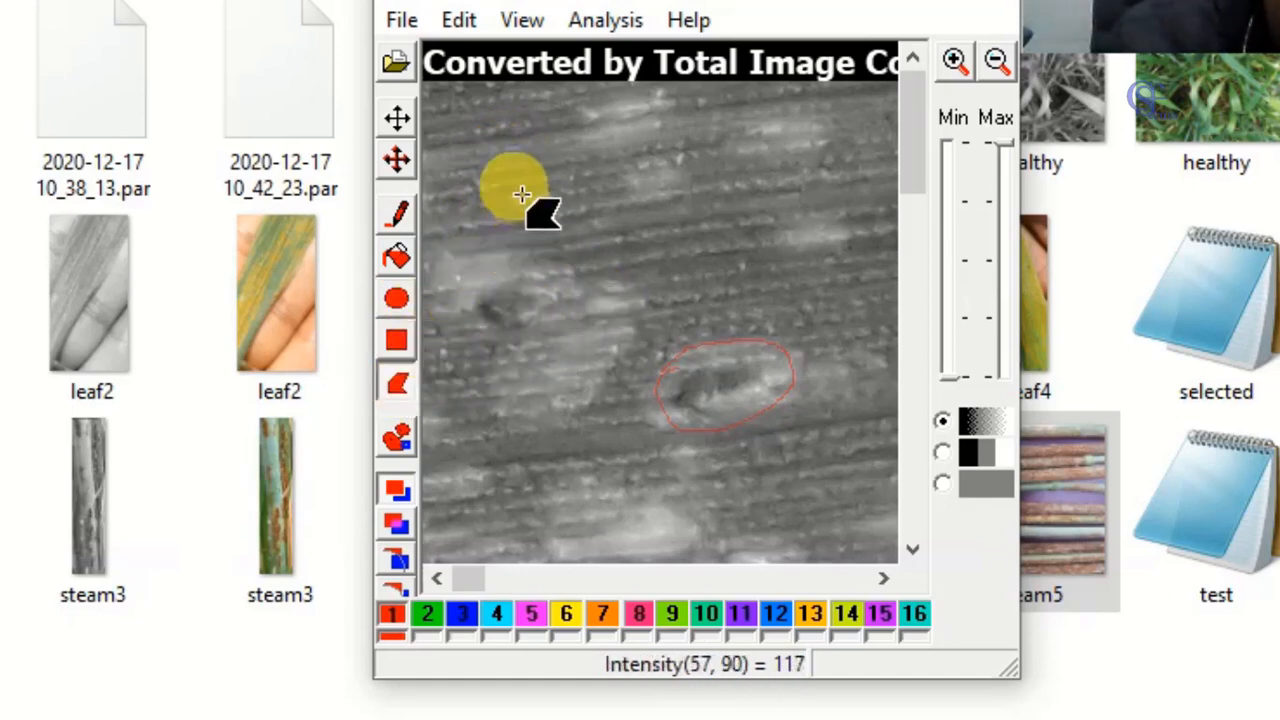
{"action": "left_click", "coordinate": [522, 183]}
{"action": "left_click", "coordinate": [534, 240]}
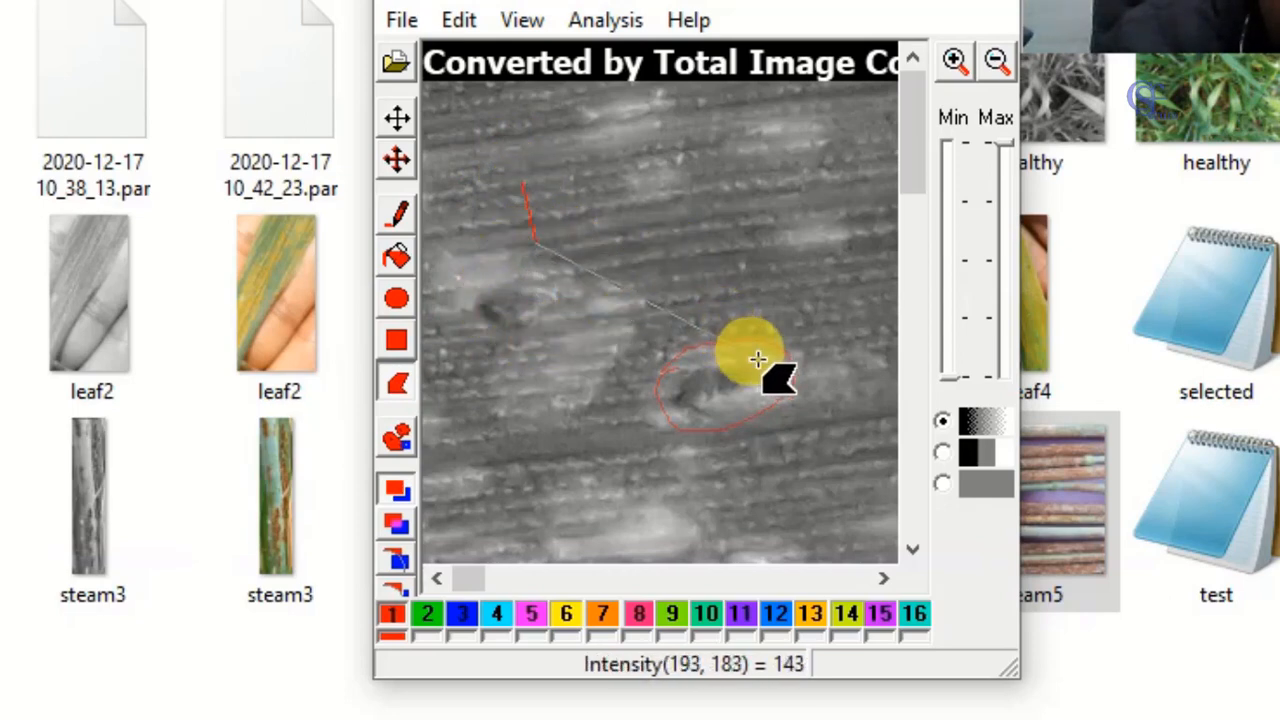
{"action": "left_click", "coordinate": [591, 201]}
{"action": "left_click", "coordinate": [583, 156]}
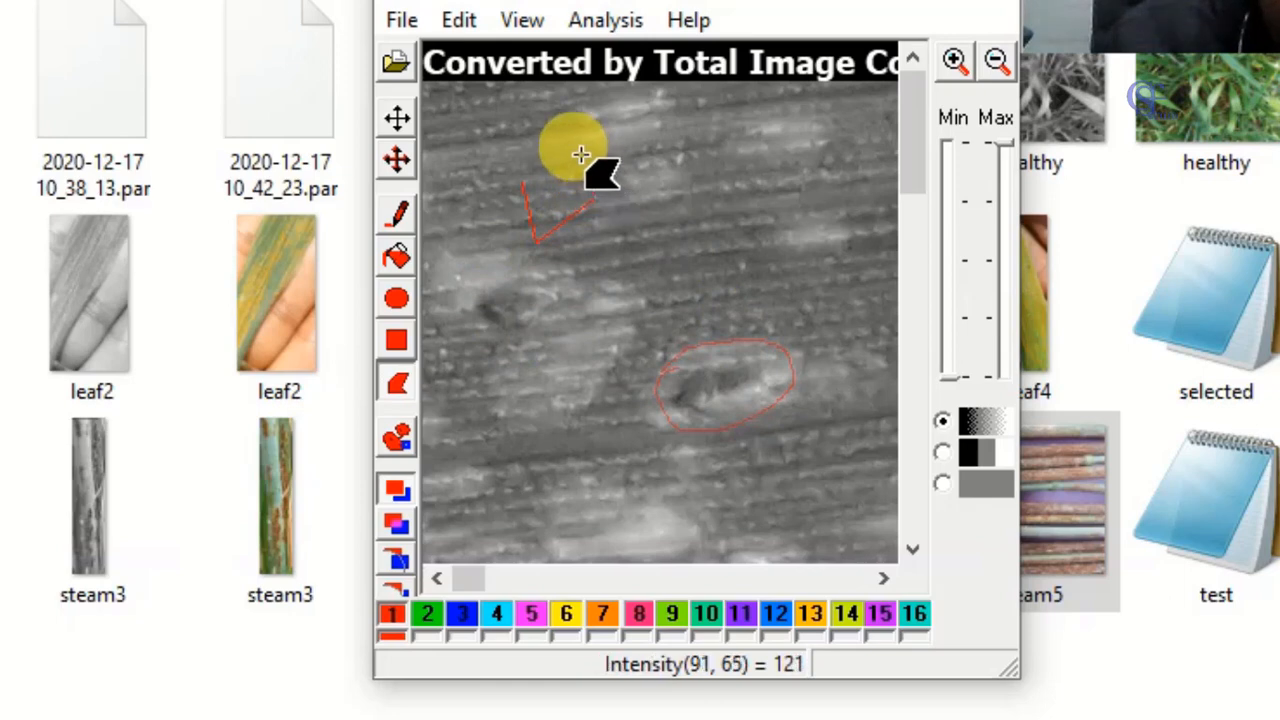
{"action": "left_click", "coordinate": [531, 163]}
{"action": "left_click", "coordinate": [527, 190]}
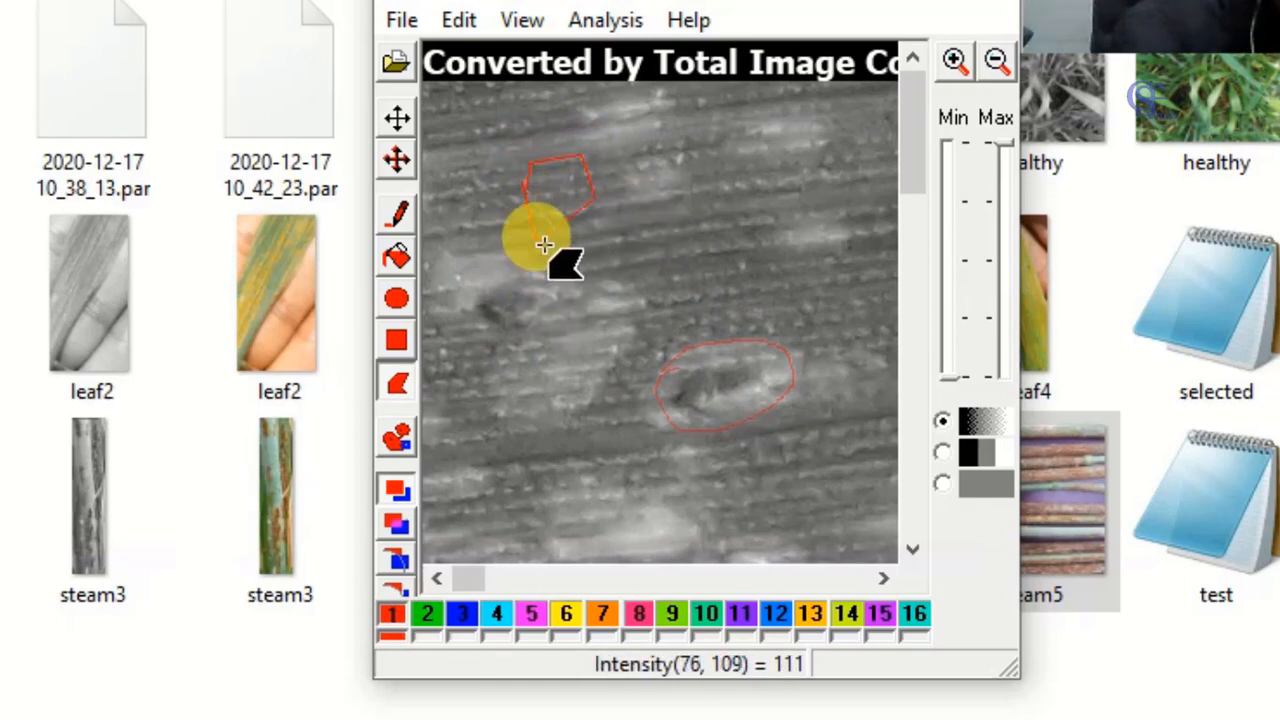
{"action": "left_click", "coordinate": [660, 255]}
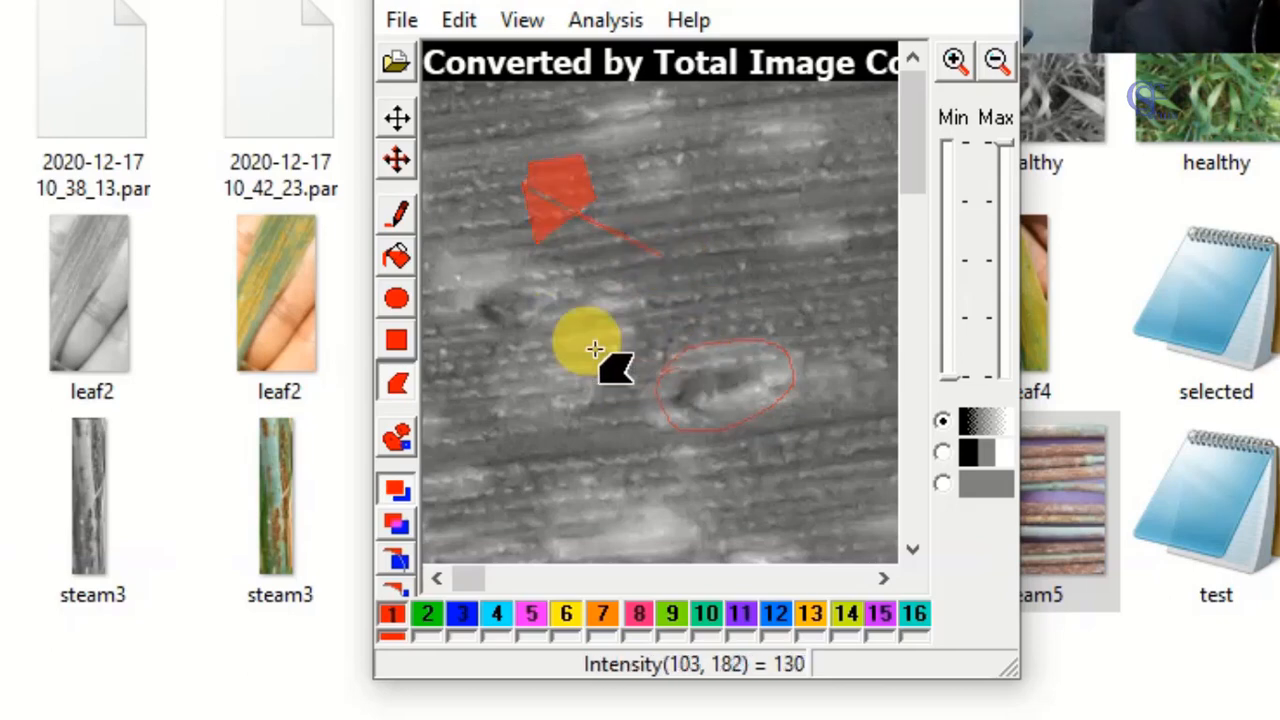
Clear all drawn regions and mark a filled red region 1 rectangle about 65 by 65 pixels above the smaller dark spot.
{"action": "left_click", "coordinate": [458, 20]}
{"action": "left_click", "coordinate": [482, 189]}
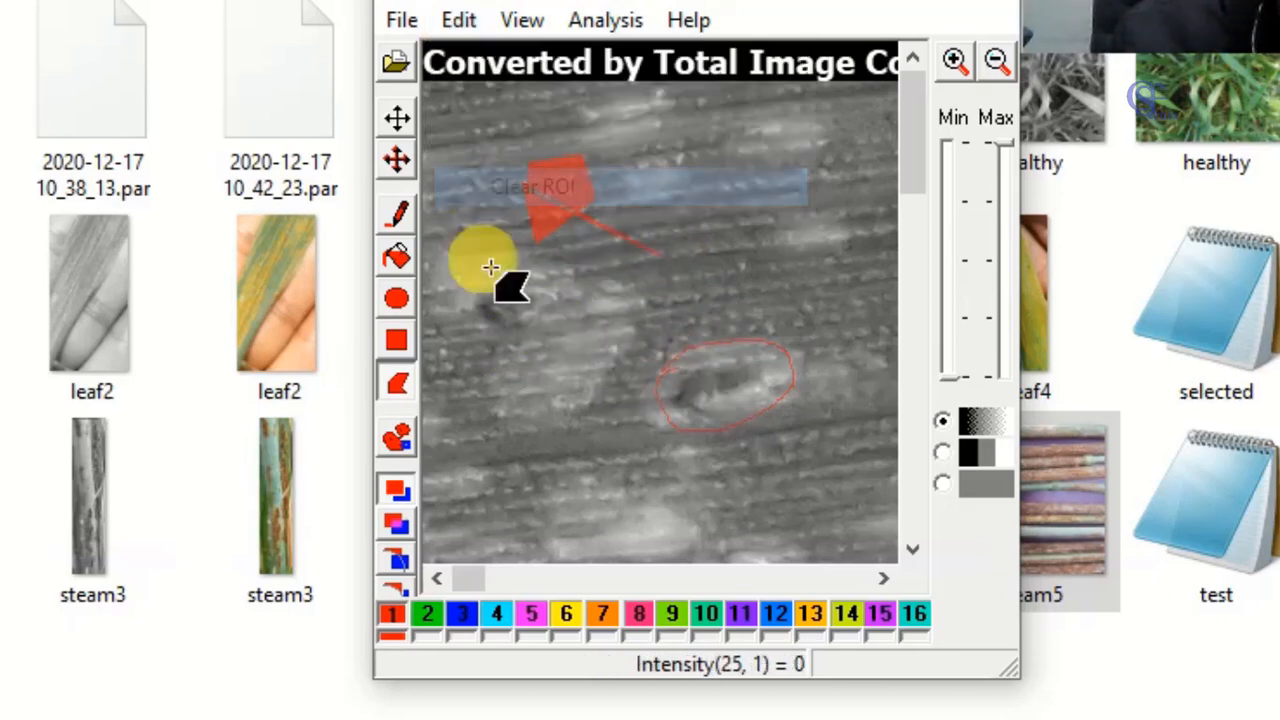
{"action": "left_click", "coordinate": [397, 341]}
{"action": "left_click_drag", "start_coordinate": [469, 146], "coordinate": [575, 239]}
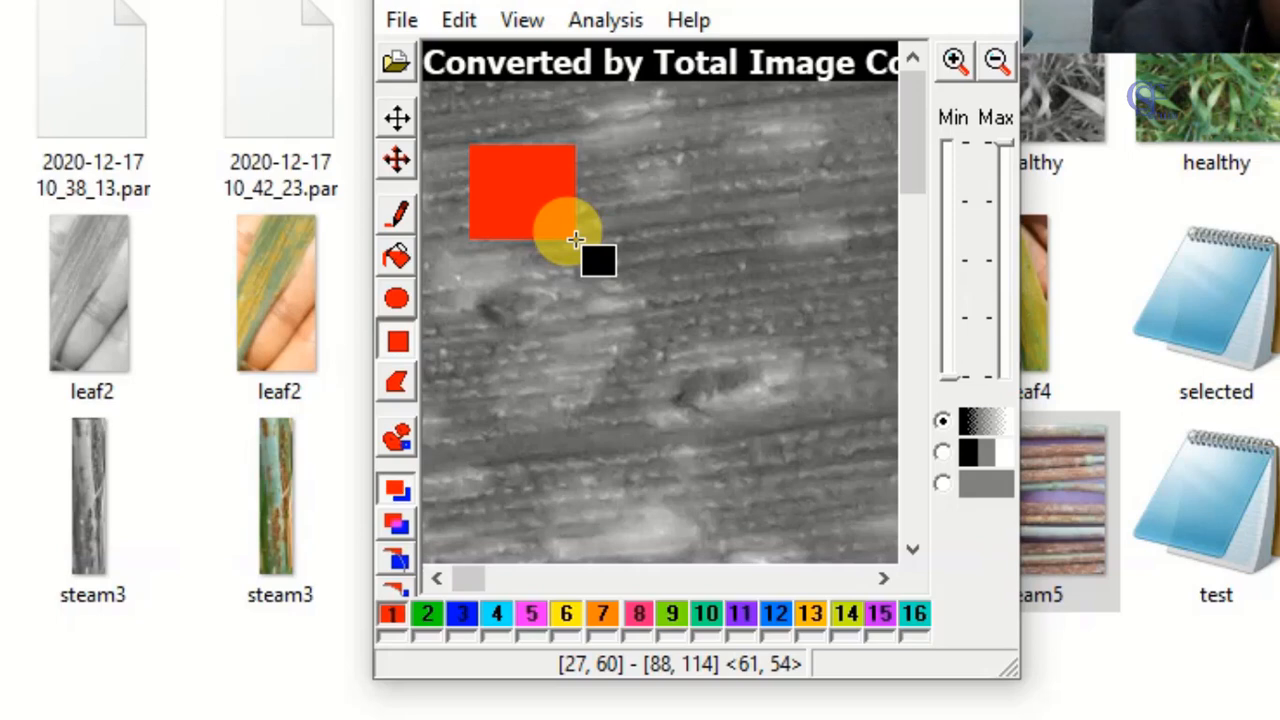
{"action": "left_click_drag", "start_coordinate": [576, 239], "coordinate": [585, 243]}
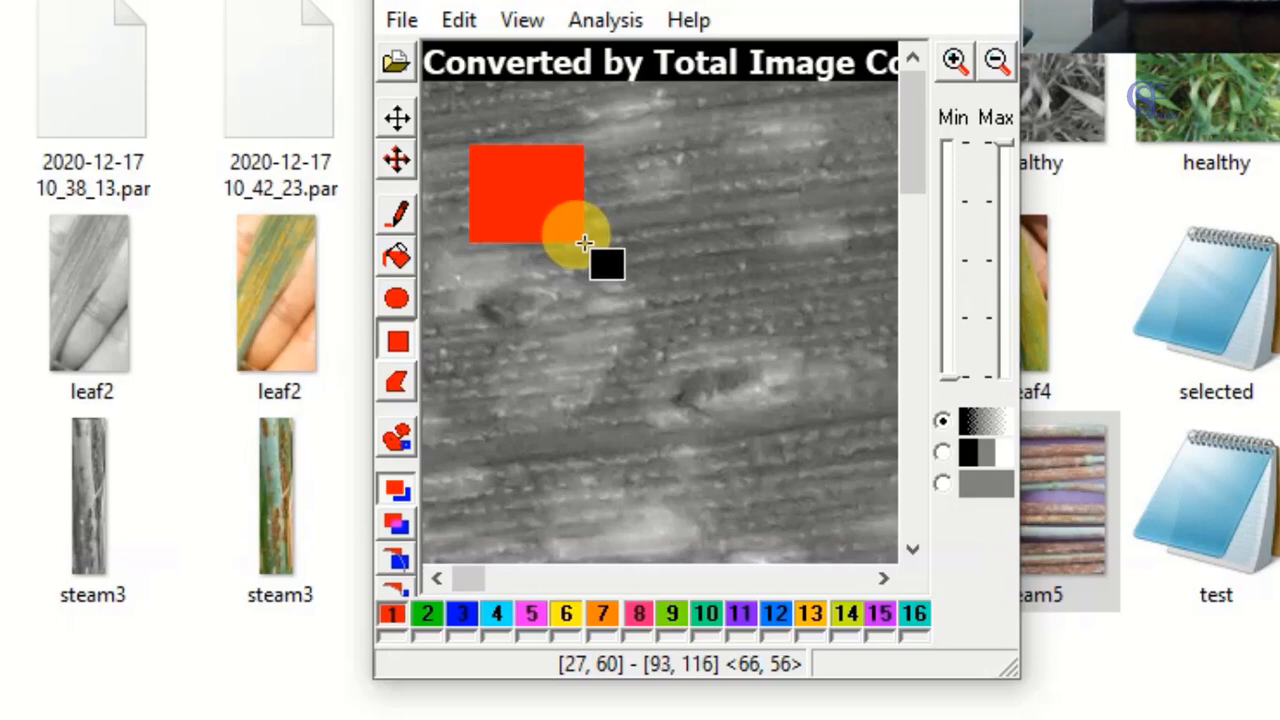
{"action": "left_click_drag", "start_coordinate": [585, 243], "coordinate": [585, 254]}
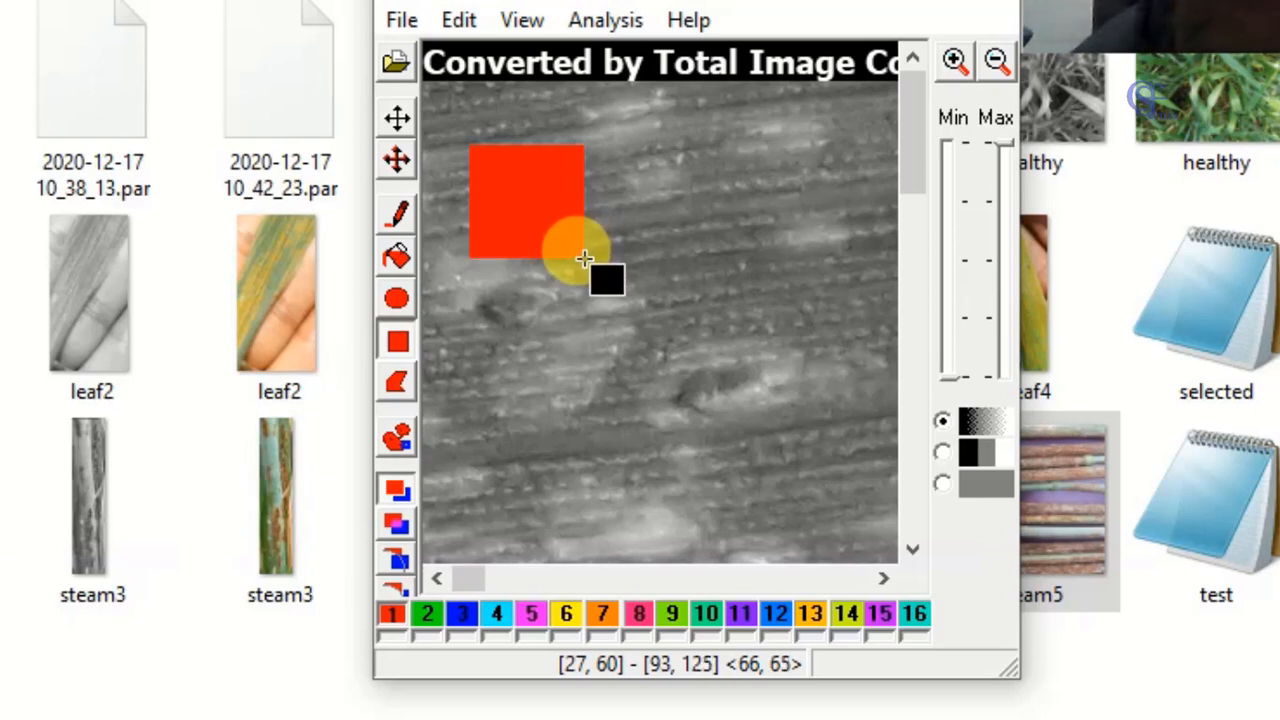
{"action": "mouse_move", "coordinate": [585, 260]}
{"action": "left_mouse_down"}
{"action": "mouse_move", "coordinate": [572, 256]}
{"action": "mouse_move", "coordinate": [583, 256]}
{"action": "left_mouse_up"}
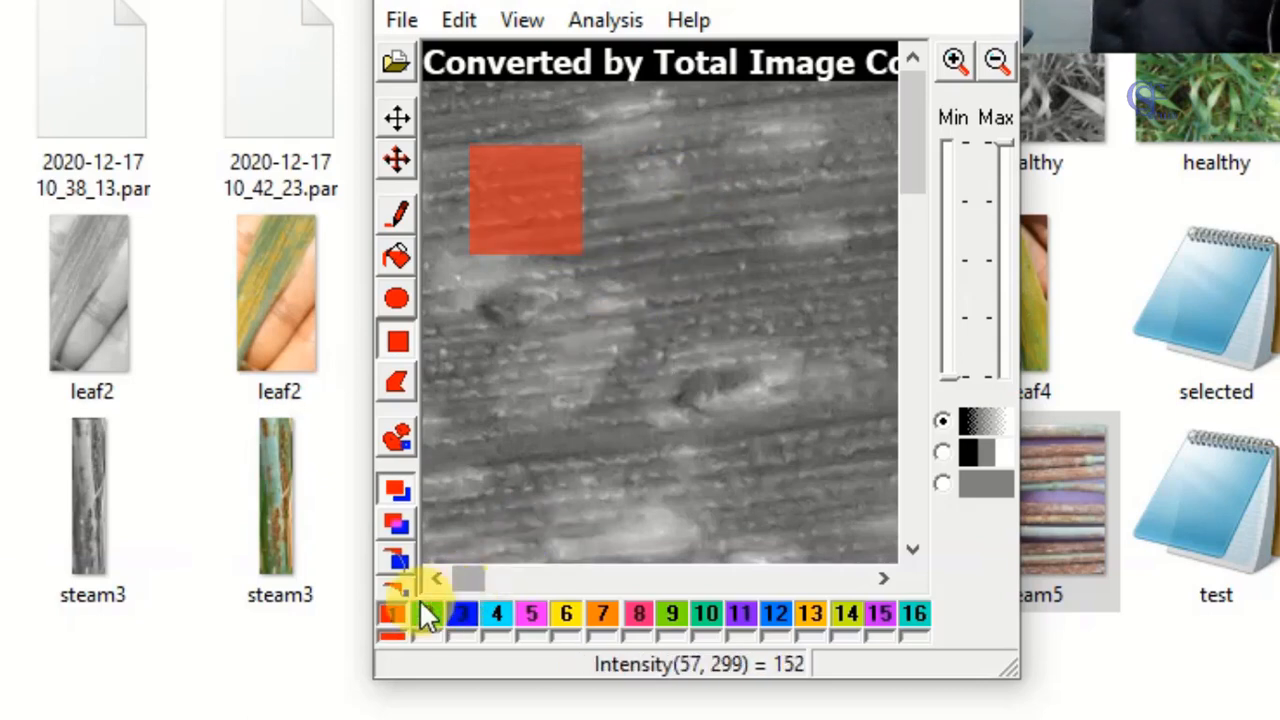
Draw a green region 2 rectangle to the right of the red one, and try a blue region 3 rectangle below the red one.
{"action": "left_click", "coordinate": [456, 618]}
{"action": "left_click_drag", "start_coordinate": [616, 150], "coordinate": [741, 256]}
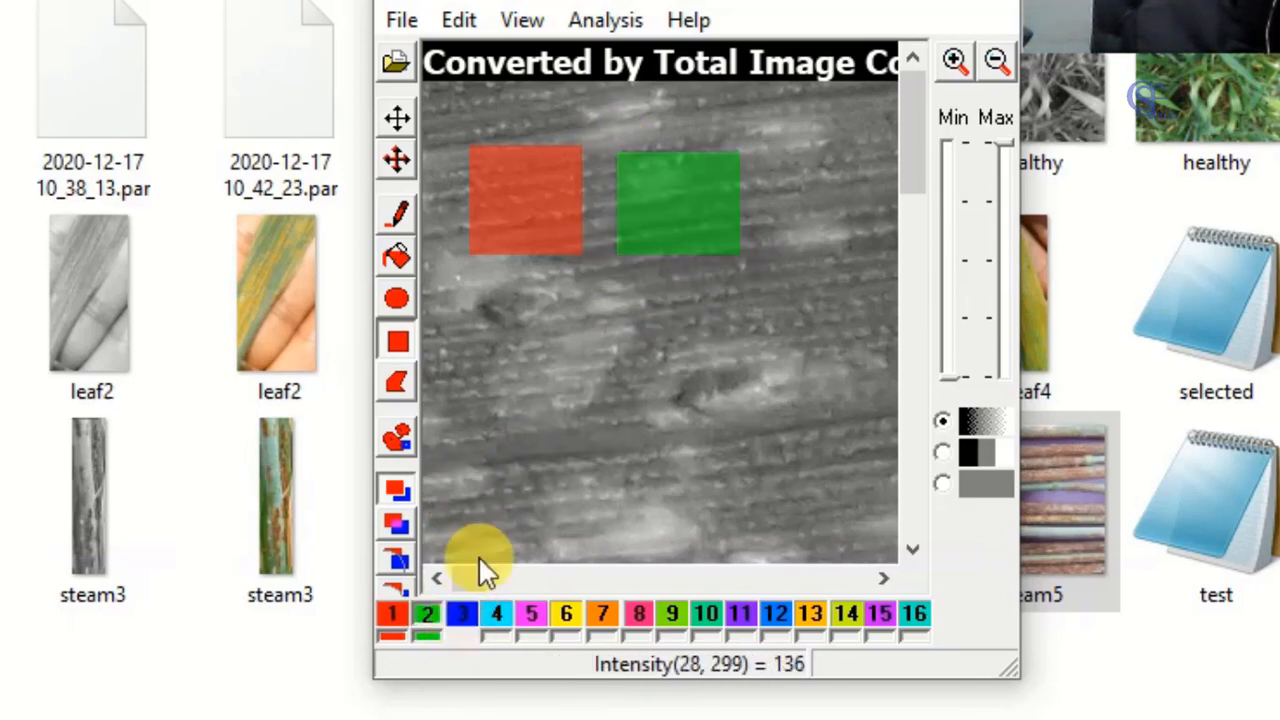
{"action": "left_click_drag", "start_coordinate": [465, 292], "coordinate": [581, 397]}
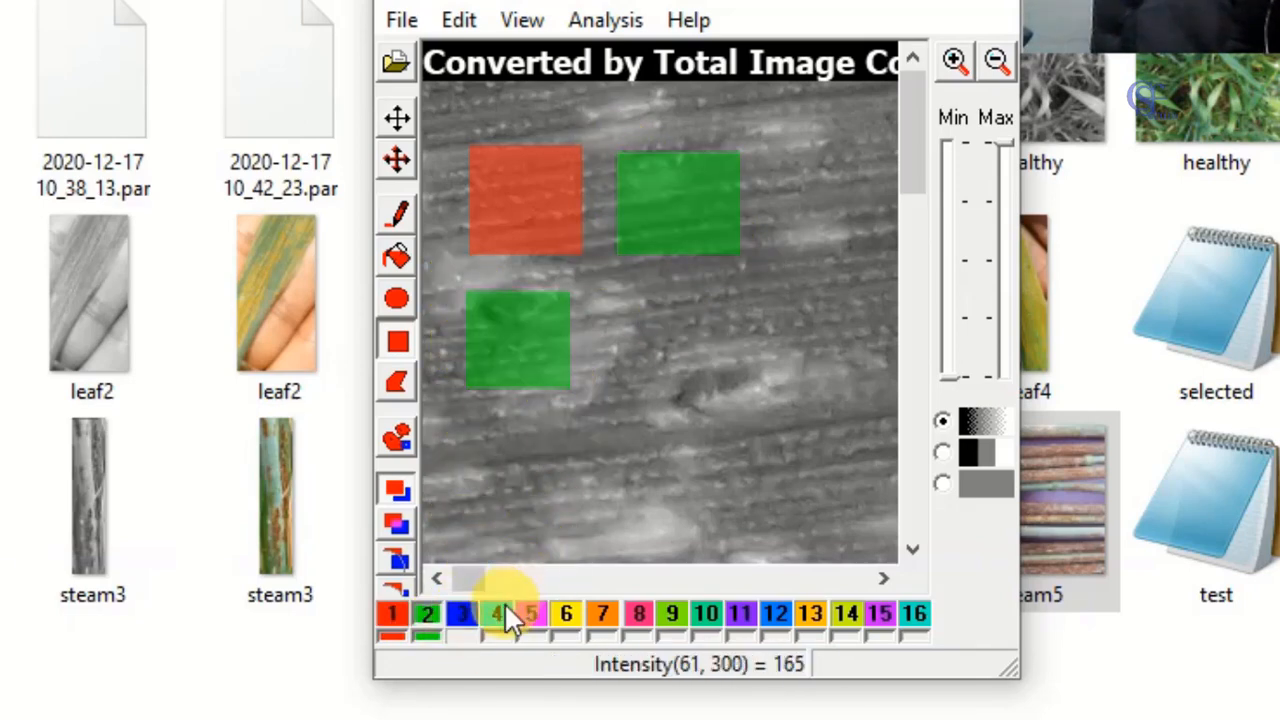
{"action": "left_click", "coordinate": [474, 614]}
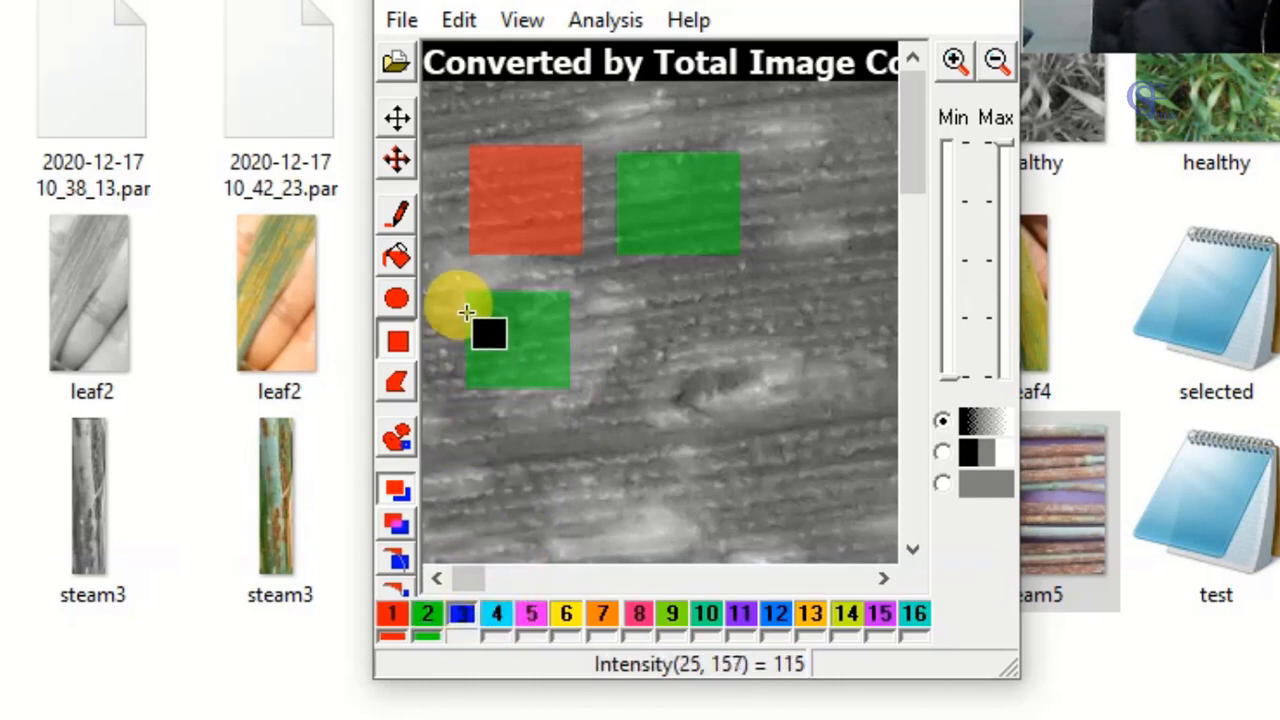
{"action": "left_click_drag", "start_coordinate": [466, 308], "coordinate": [587, 401]}
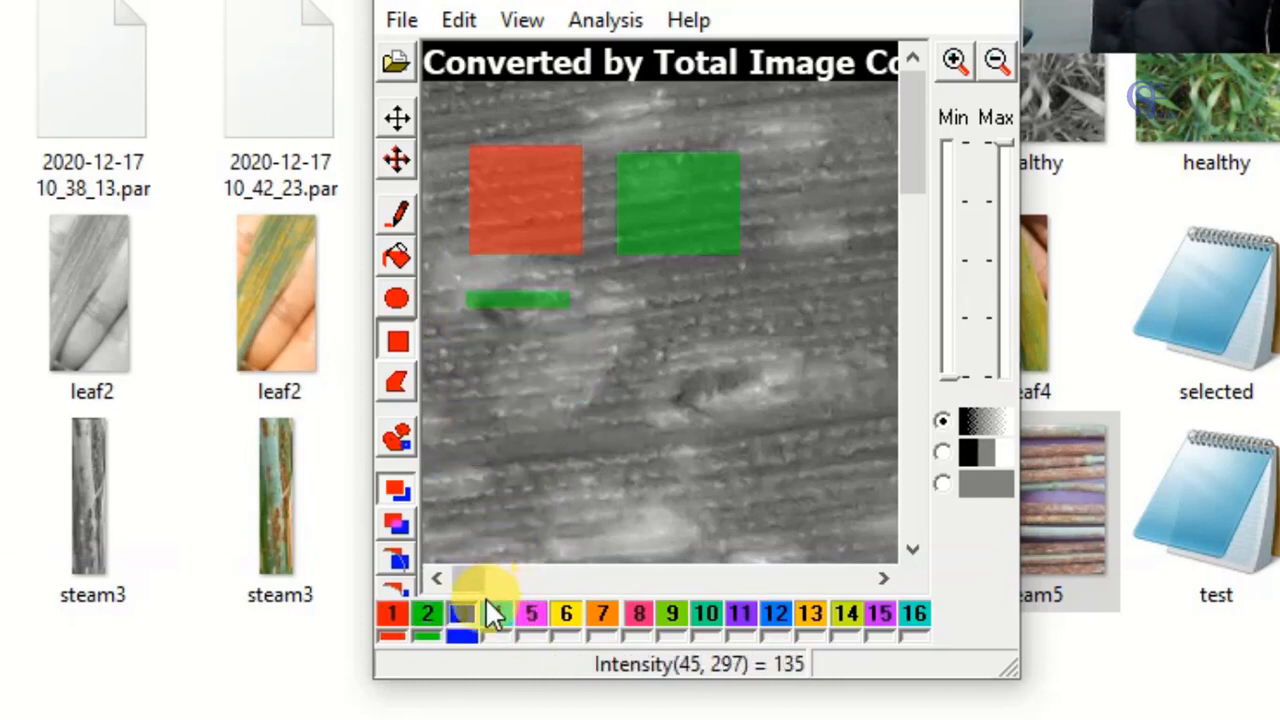
Cover the larger dark lesion with a cyan region 4 rectangle and draw a blue region 3 rectangle to its left.
{"action": "left_click", "coordinate": [506, 609]}
{"action": "left_click_drag", "start_coordinate": [639, 276], "coordinate": [774, 414]}
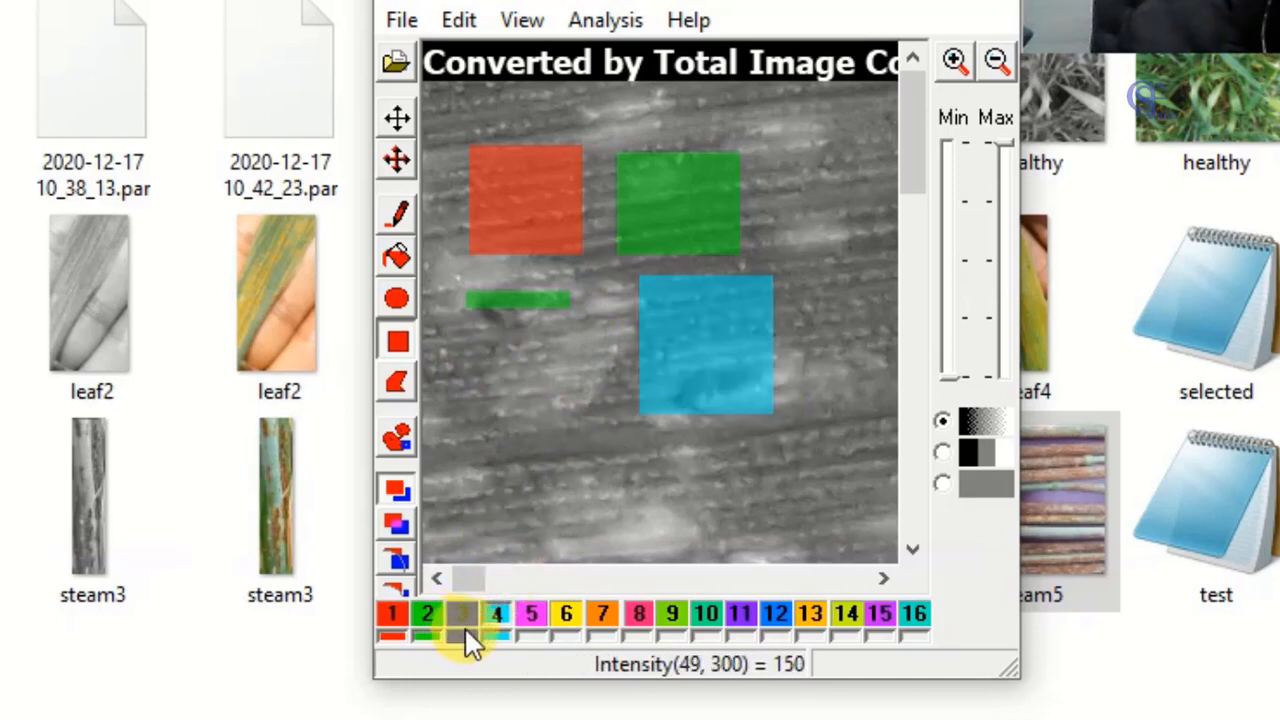
{"action": "left_click", "coordinate": [461, 614]}
{"action": "left_click_drag", "start_coordinate": [462, 293], "coordinate": [568, 421]}
{"action": "left_click_drag", "start_coordinate": [505, 300], "coordinate": [613, 406]}
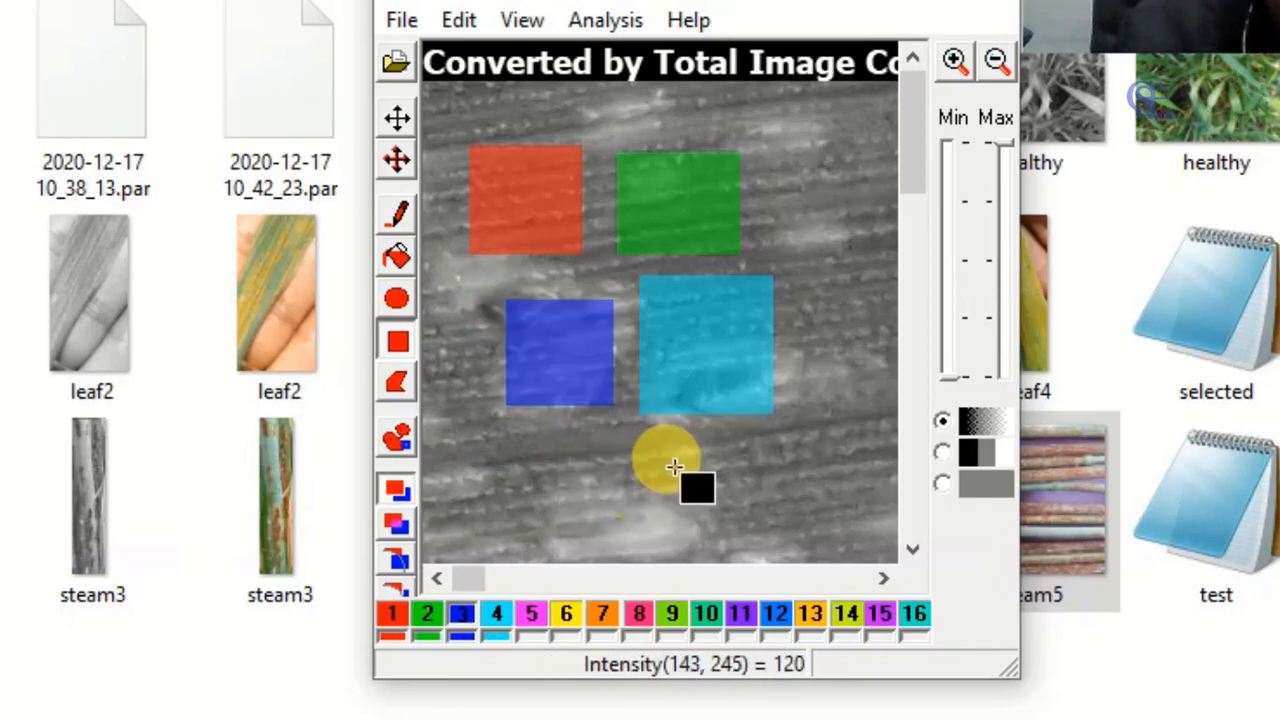
Draw two magenta region 5 rectangles, one about 75 by 57 pixels below the blue region and one right of the green region.
{"action": "left_click", "coordinate": [540, 614]}
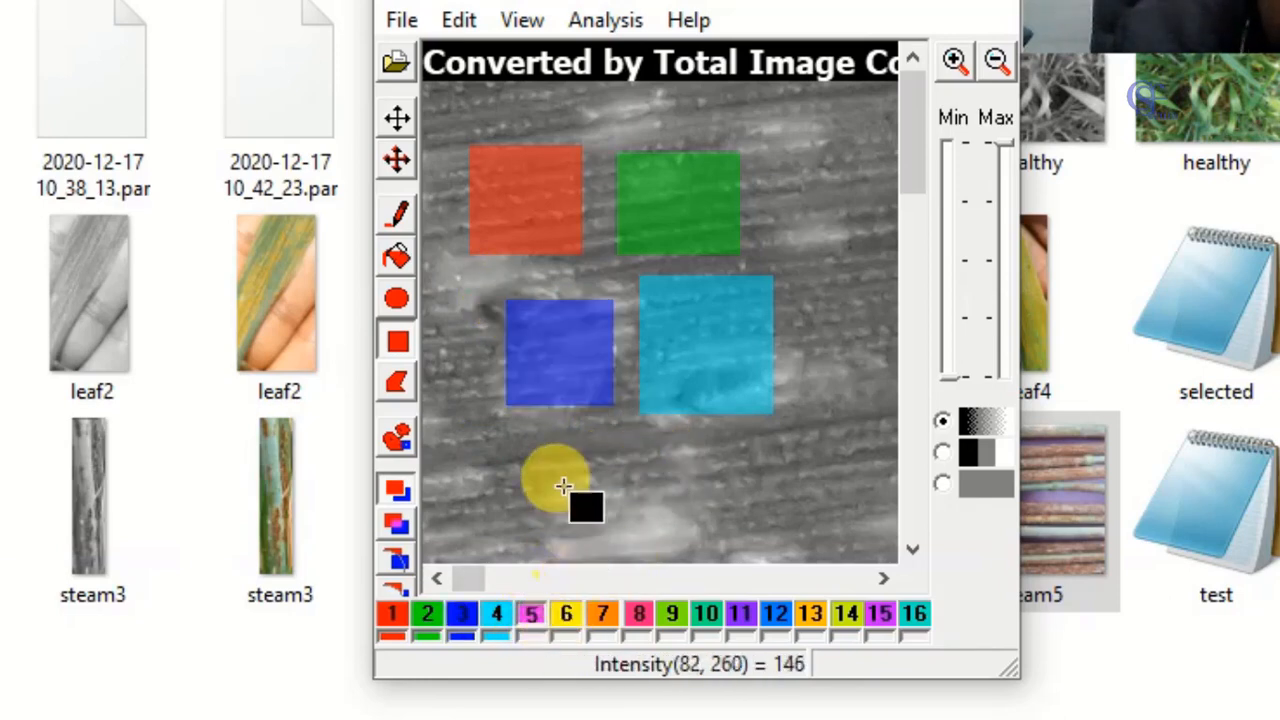
{"action": "left_click_drag", "start_coordinate": [533, 451], "coordinate": [665, 550]}
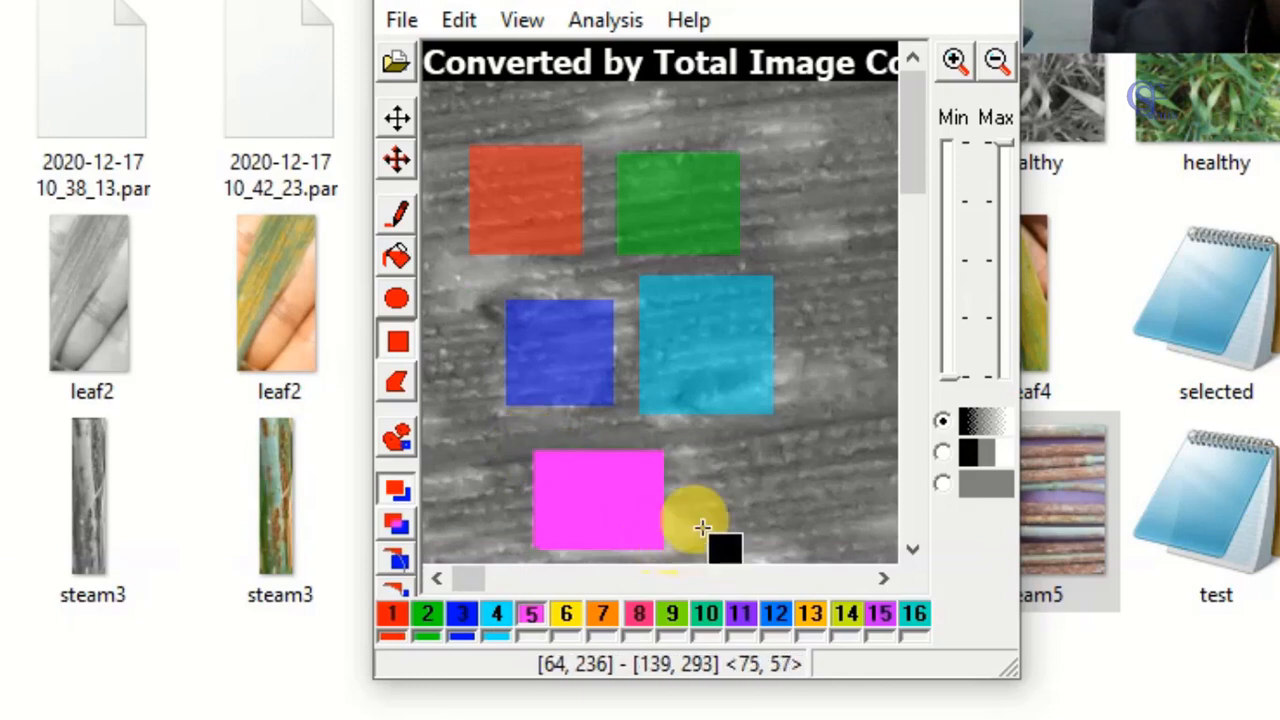
{"action": "left_click_drag", "start_coordinate": [799, 175], "coordinate": [881, 279]}
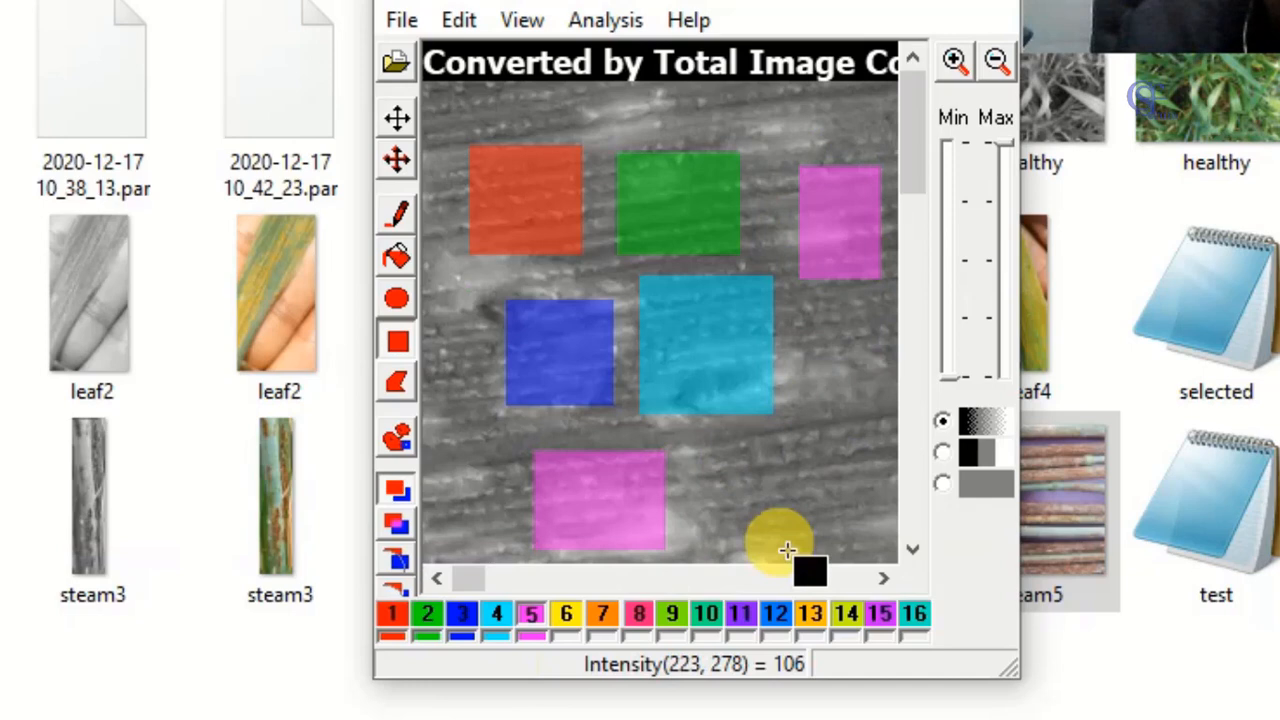
Draw yellow region 6 rectangles below the cyan region and farther down the leaf, plus an orange region 7 rectangle beside the lower yellow one.
{"action": "left_click", "coordinate": [566, 613]}
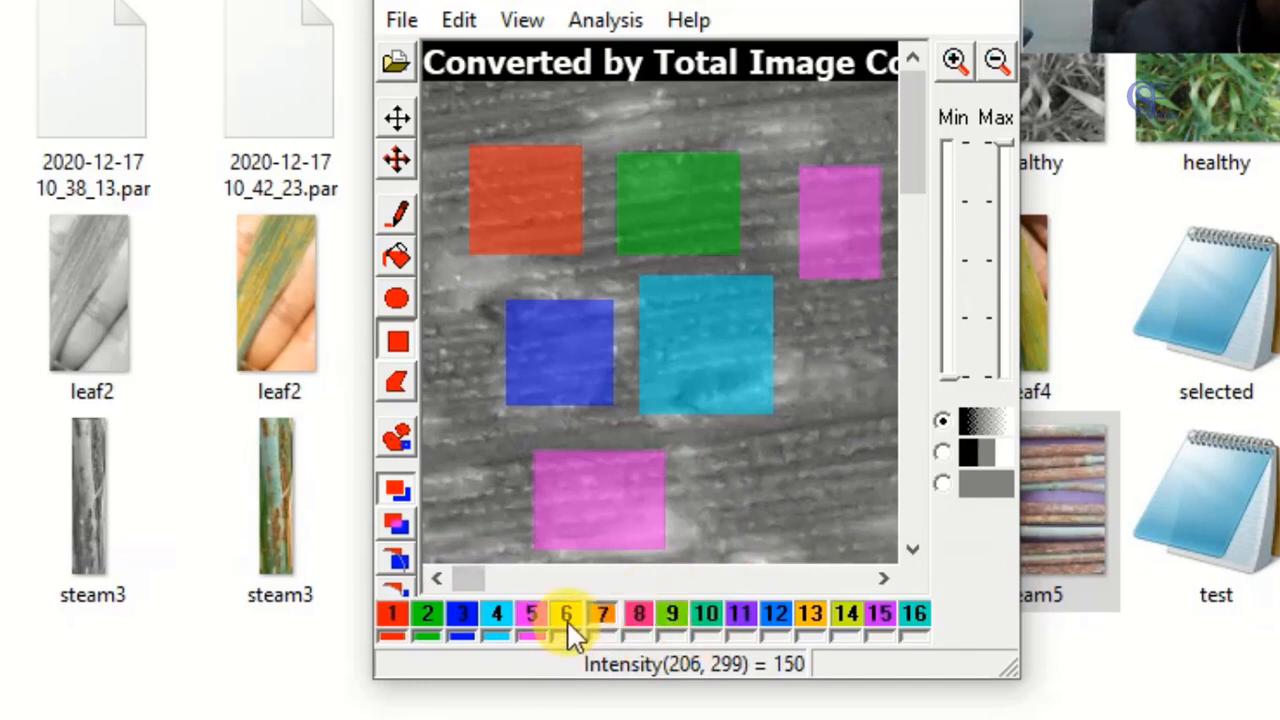
{"action": "left_click_drag", "start_coordinate": [710, 433], "coordinate": [831, 537]}
{"action": "scroll", "coordinate": [920, 390], "scroll_direction": "down", "scroll_amount": 5}
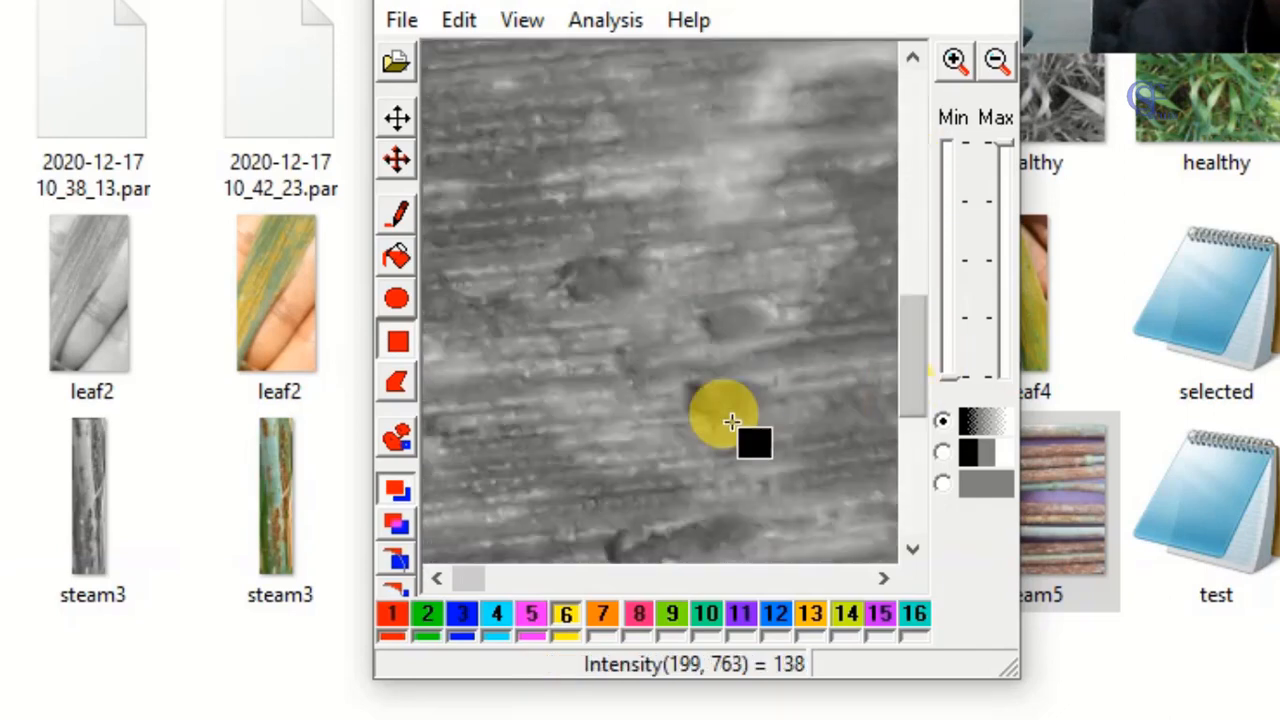
{"action": "left_click_drag", "start_coordinate": [490, 128], "coordinate": [629, 240]}
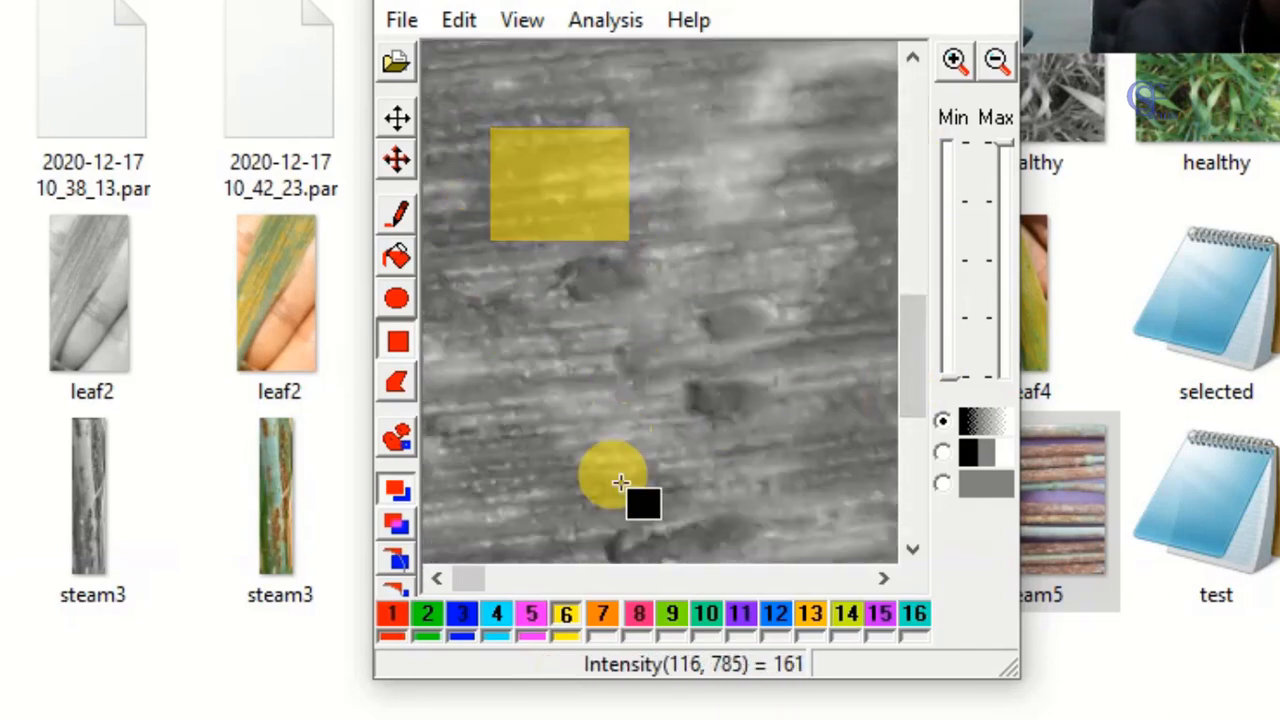
{"action": "left_click", "coordinate": [603, 614]}
{"action": "left_click_drag", "start_coordinate": [667, 134], "coordinate": [812, 260]}
{"action": "left_click", "coordinate": [603, 18]}
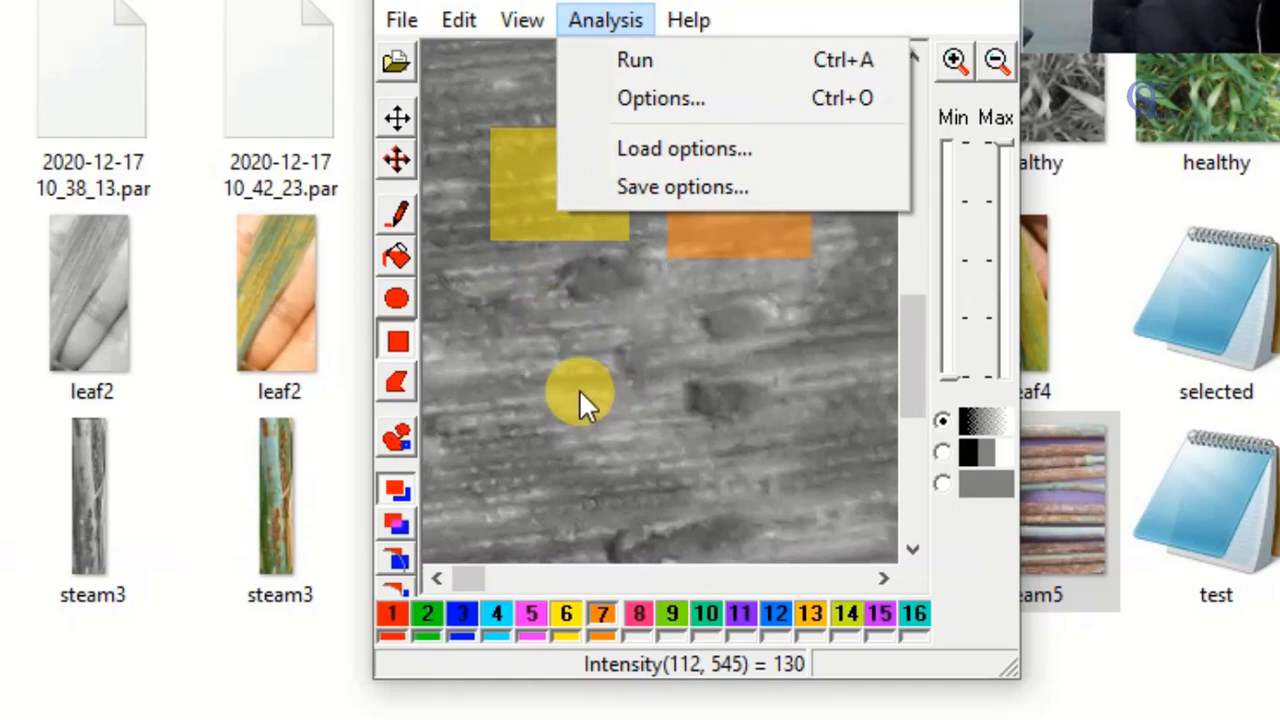
{"action": "left_click", "coordinate": [556, 378]}
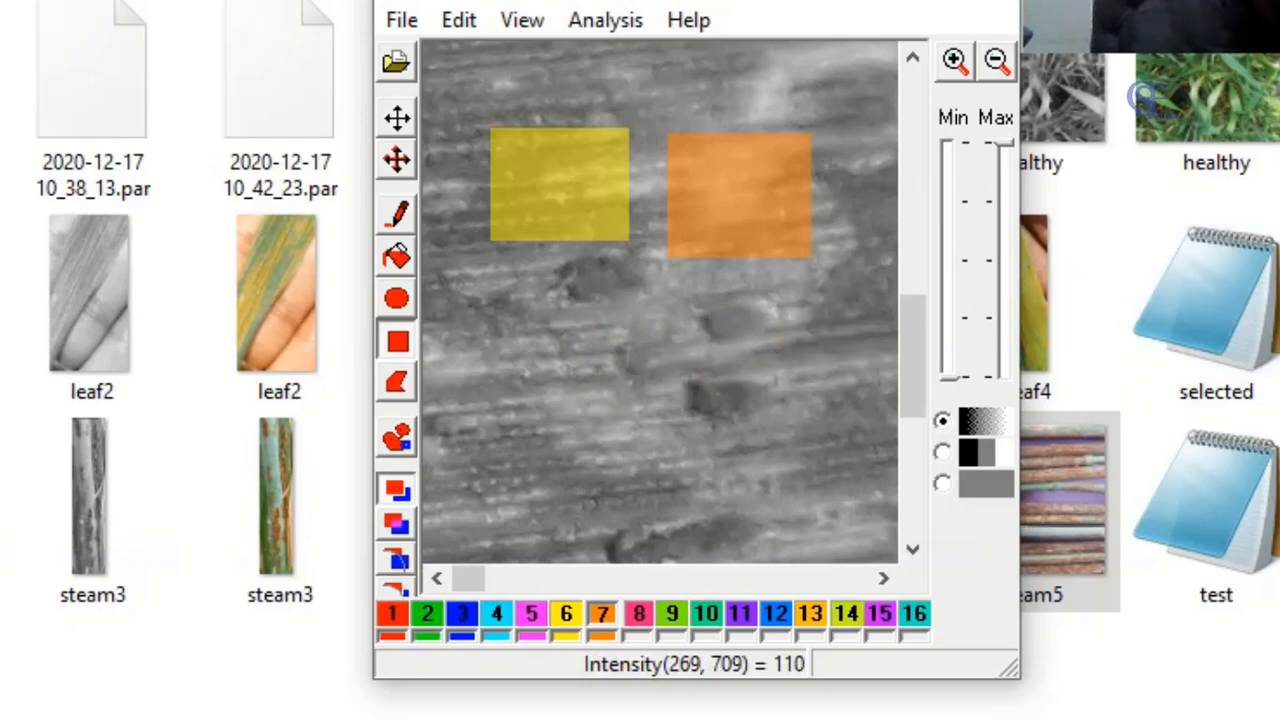
{"action": "left_click", "coordinate": [395, 62]}
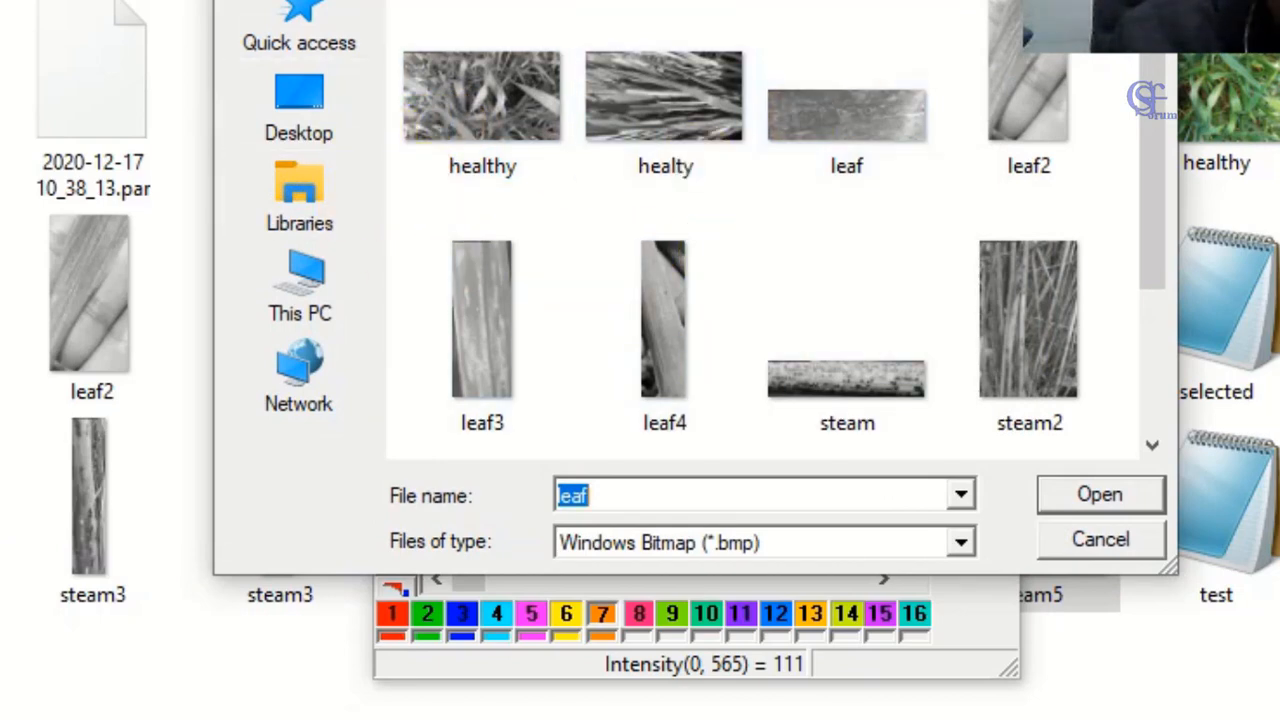
Load all .par report files from the test folder into the Report window and move the window clear of the image.
{"action": "left_click_drag", "start_coordinate": [930, 0], "coordinate": [446, 5]}
{"action": "left_click", "coordinate": [668, 0]}
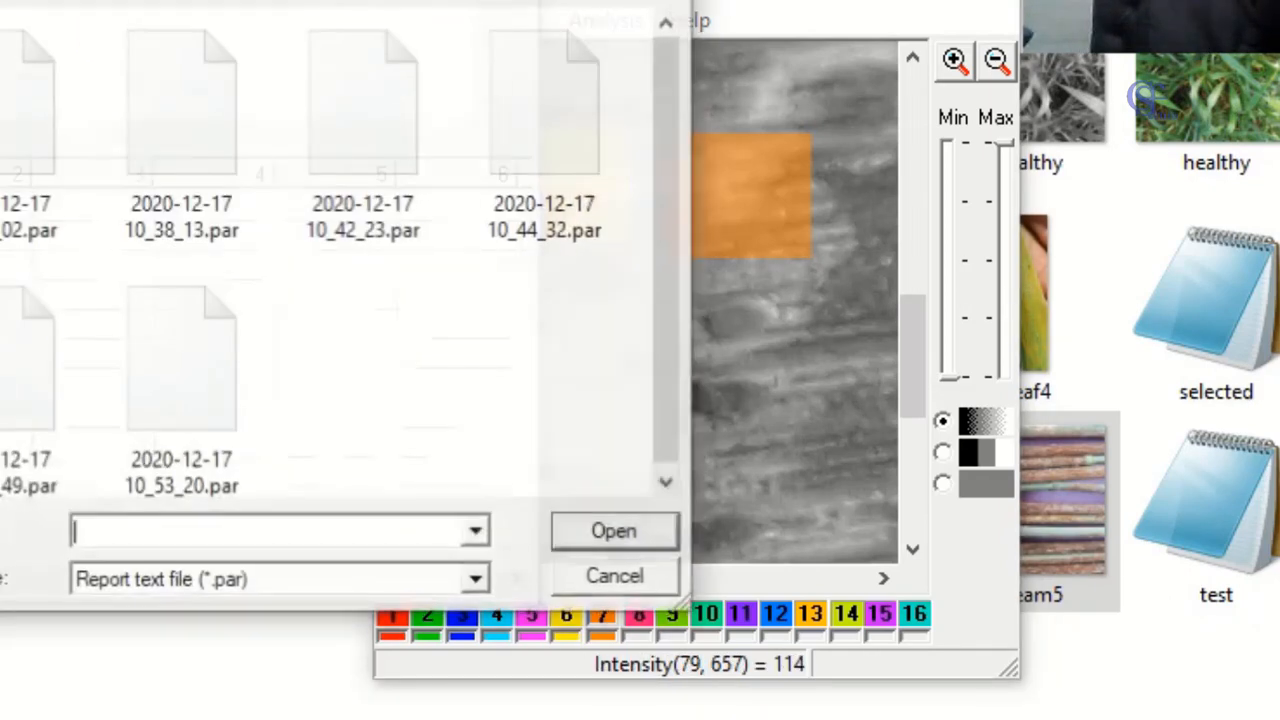
{"action": "left_click", "coordinate": [20, 150]}
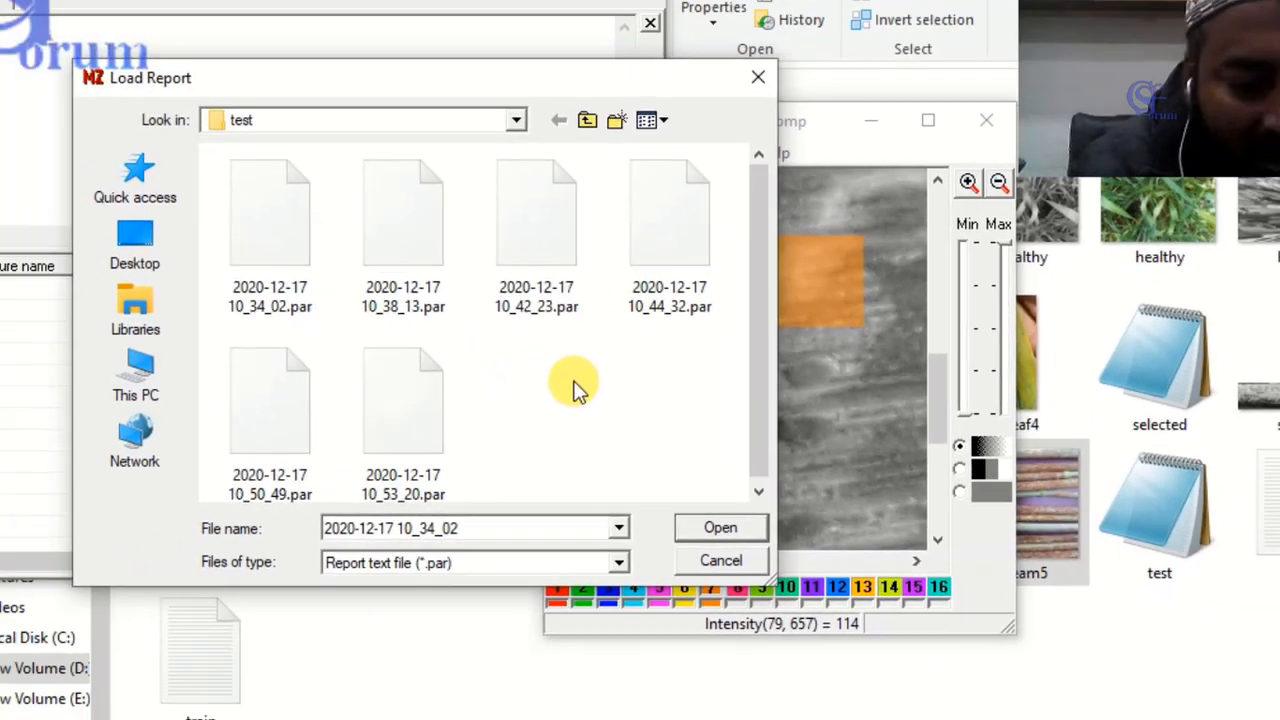
{"action": "key", "text": "ctrl+a"}
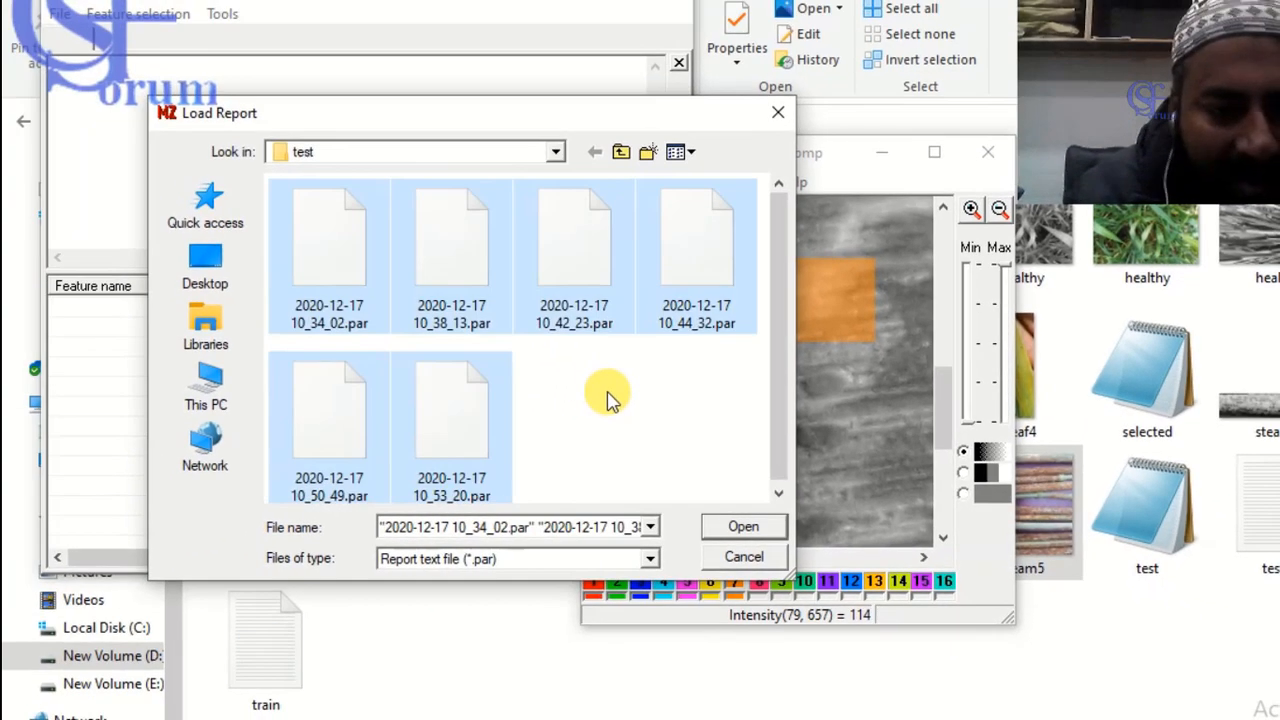
{"action": "left_click", "coordinate": [735, 530]}
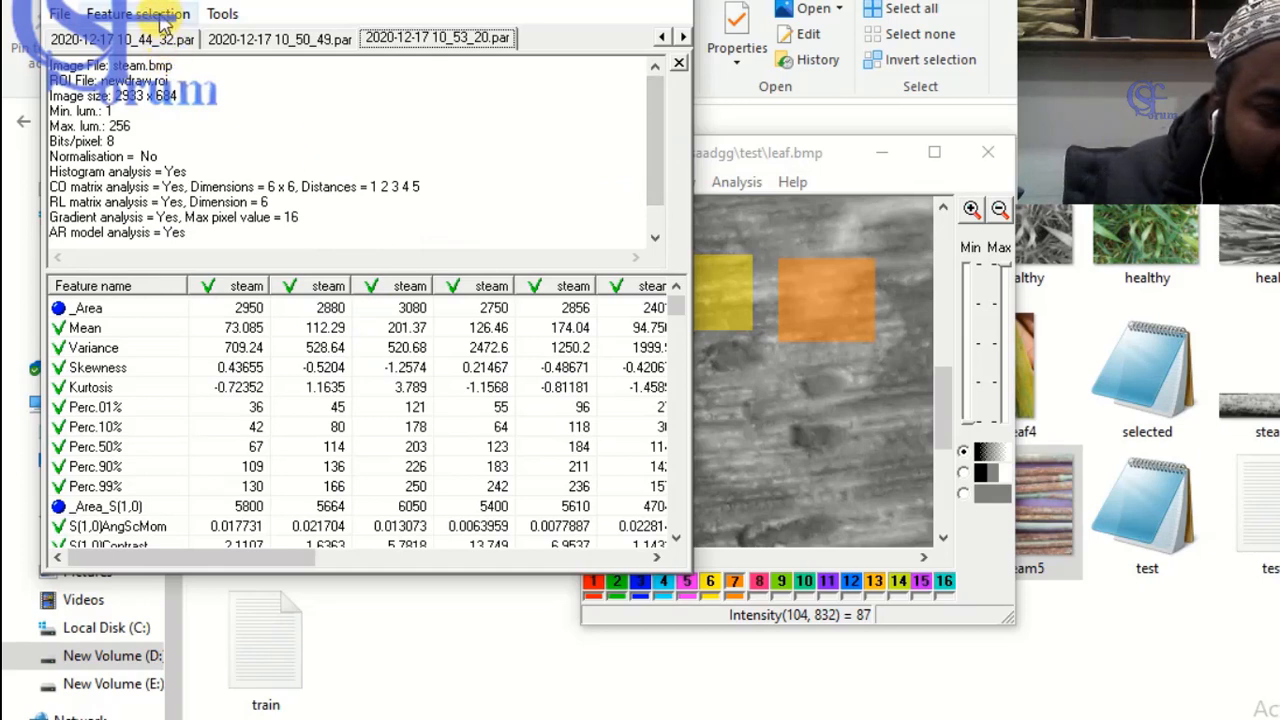
{"action": "left_click_drag", "start_coordinate": [452, 0], "coordinate": [767, 84]}
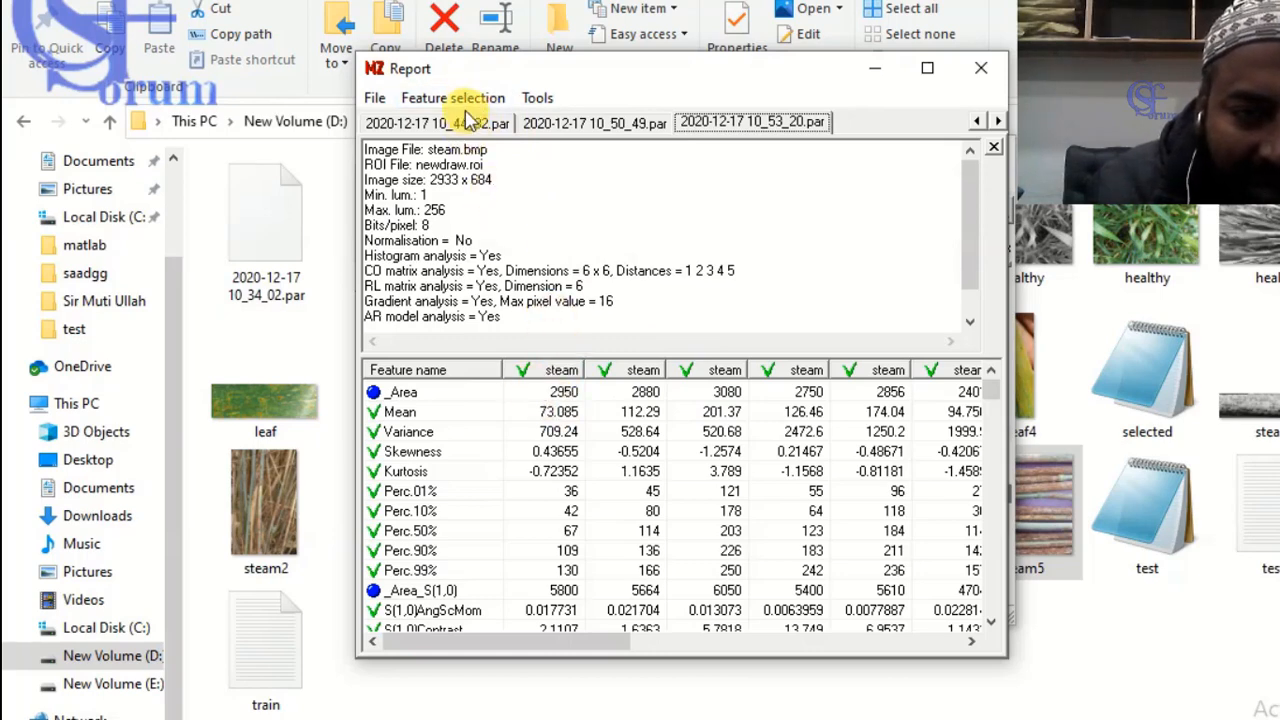
{"action": "left_click", "coordinate": [468, 100]}
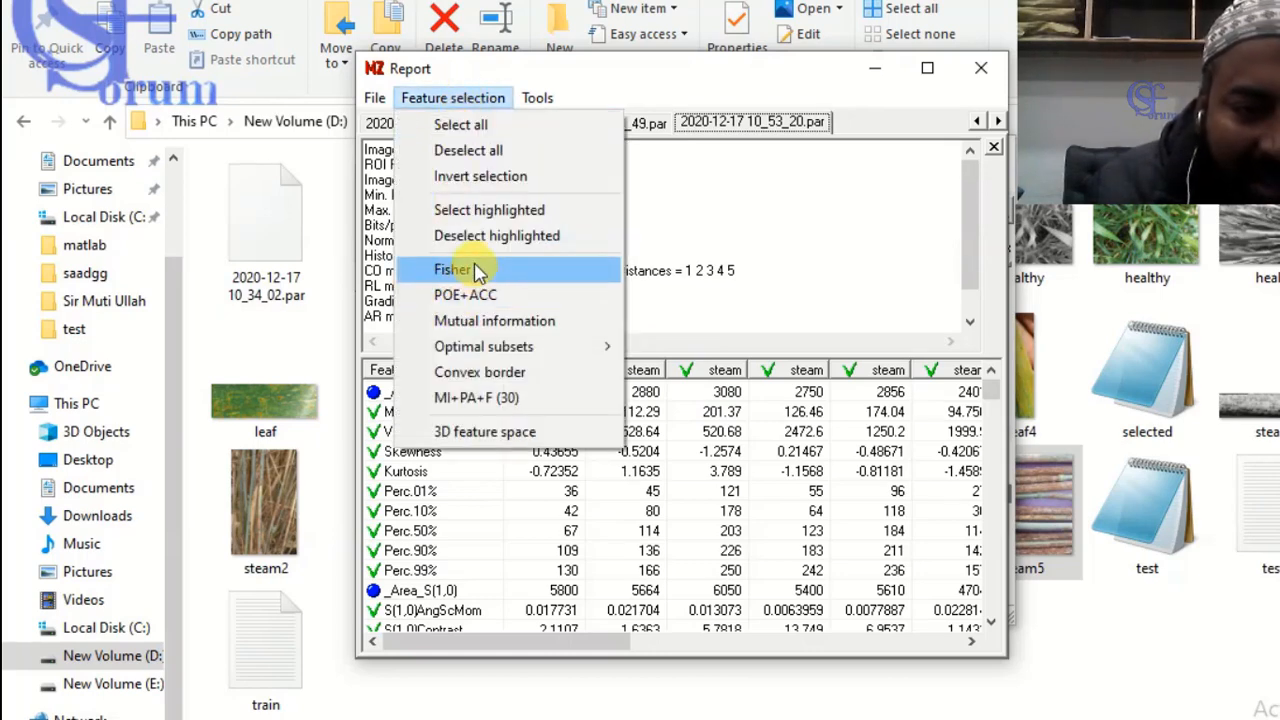
{"action": "left_click", "coordinate": [450, 512]}
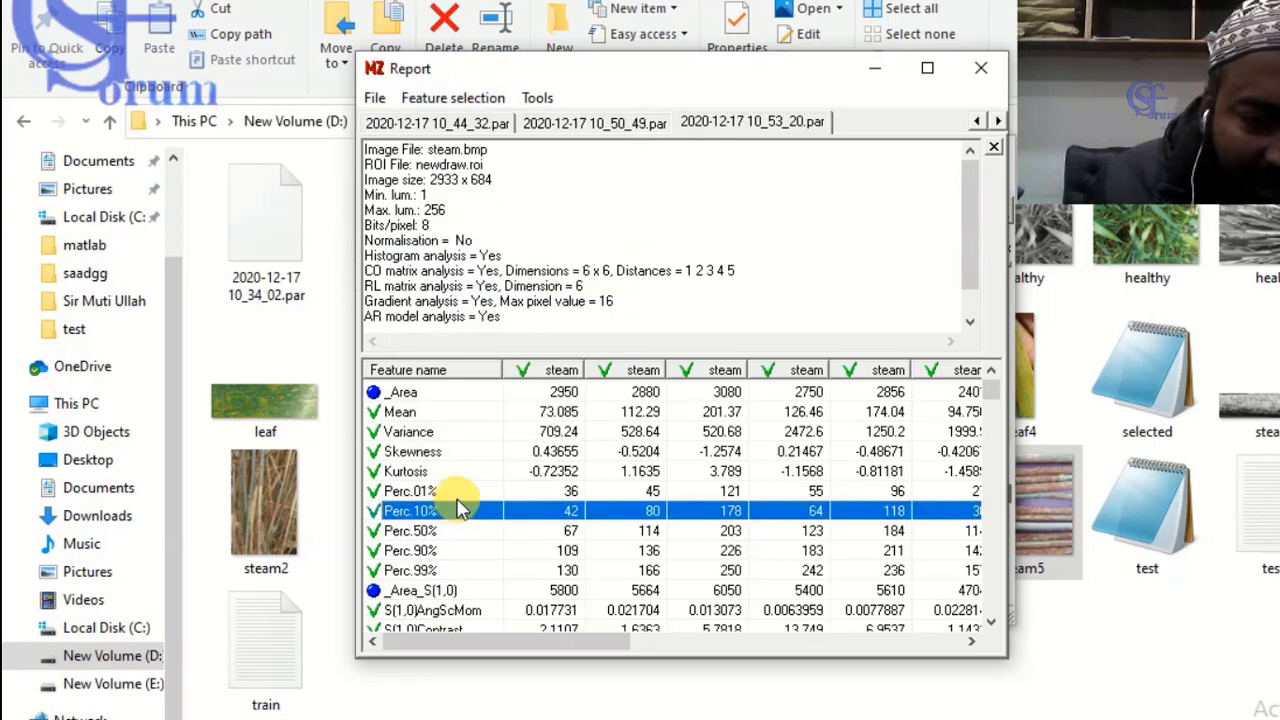
{"action": "scroll", "coordinate": [452, 525], "scroll_direction": "down", "scroll_amount": 15}
{"action": "scroll", "coordinate": [452, 525], "scroll_direction": "down", "scroll_amount": 13}
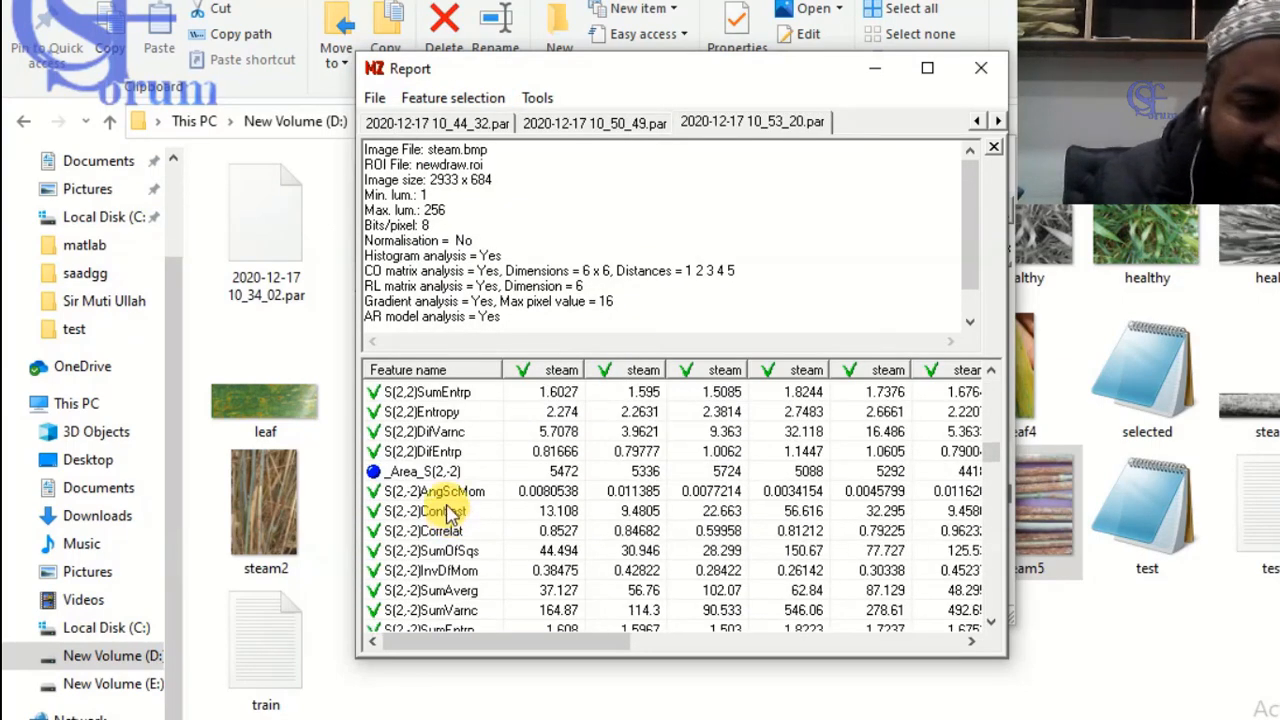
{"action": "scroll", "coordinate": [450, 512], "scroll_direction": "up", "scroll_amount": 8}
{"action": "scroll", "coordinate": [450, 512], "scroll_direction": "up", "scroll_amount": 10}
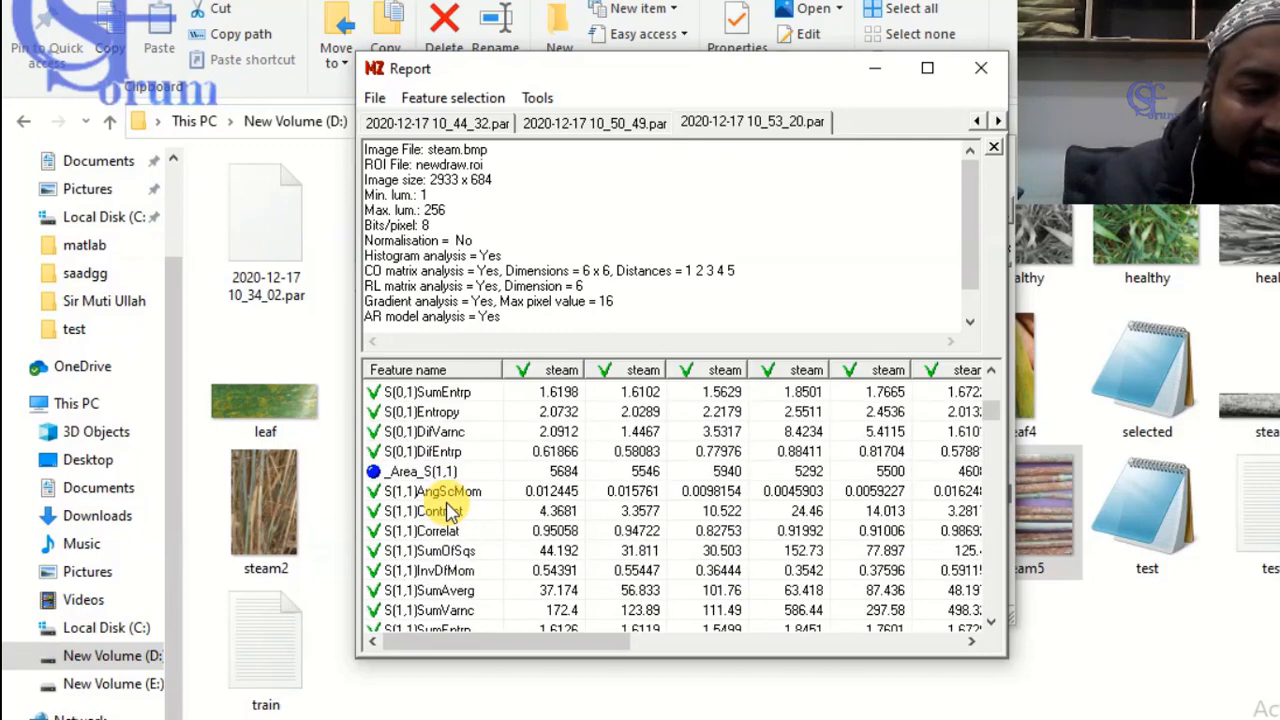
{"action": "scroll", "coordinate": [440, 492], "scroll_direction": "up", "scroll_amount": 8}
{"action": "left_click", "coordinate": [429, 411]}
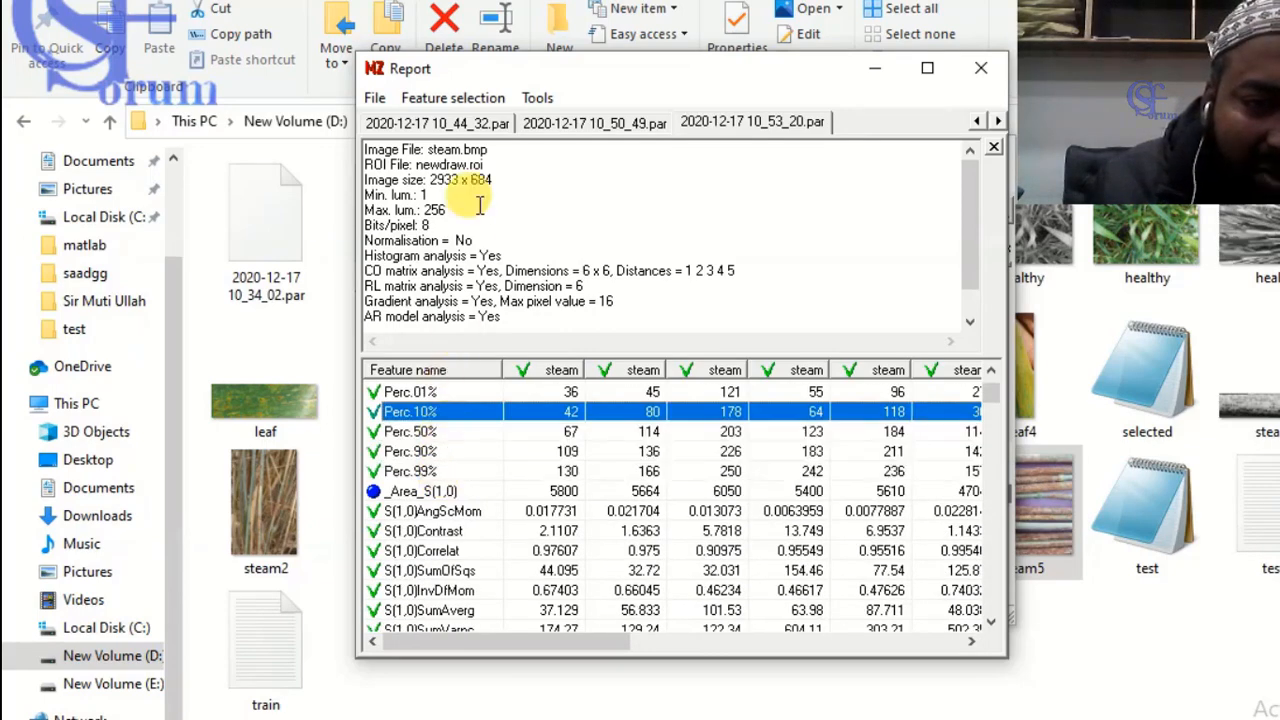
{"action": "left_click", "coordinate": [455, 97]}
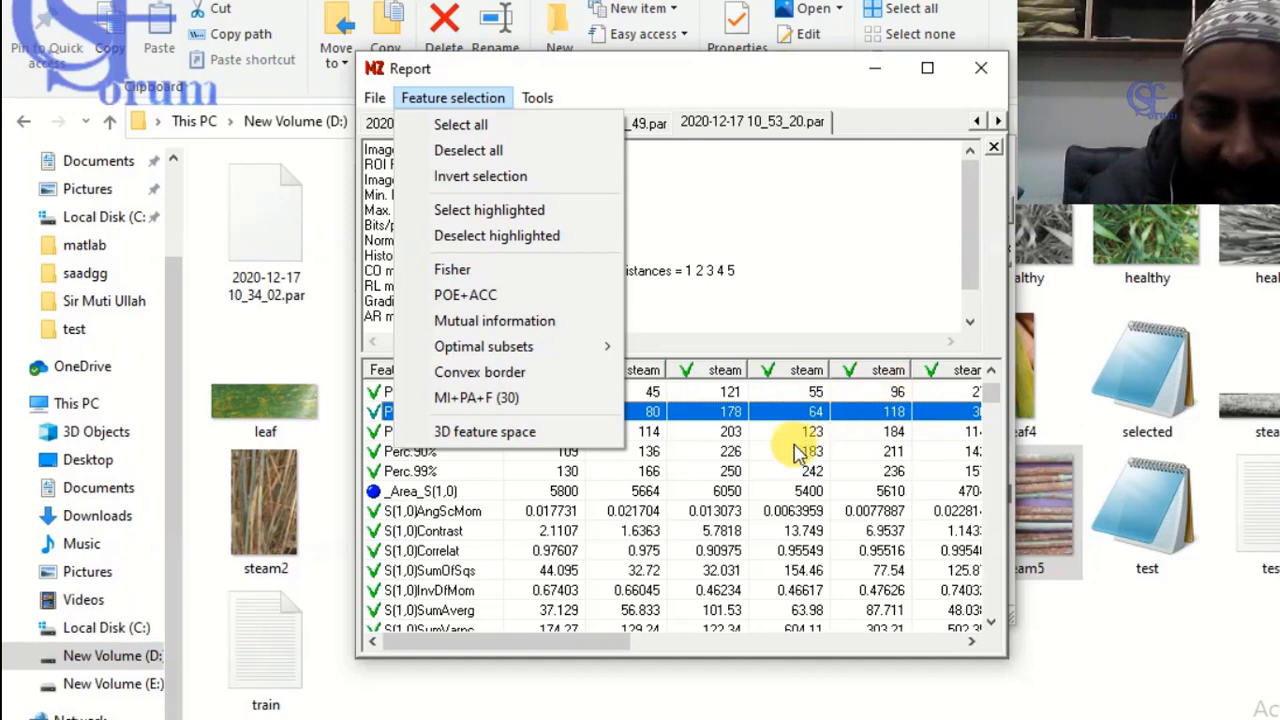
{"action": "left_click", "coordinate": [395, 535]}
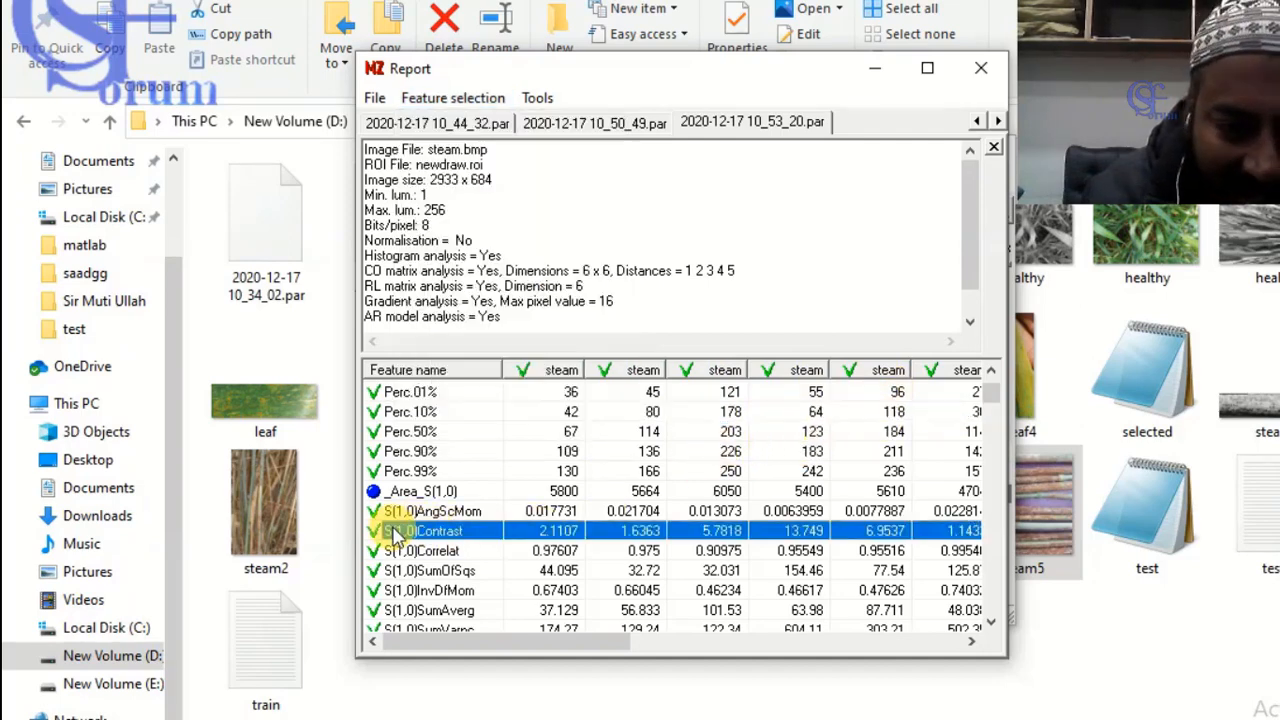
{"action": "left_click", "coordinate": [405, 491]}
{"action": "left_click", "coordinate": [418, 453]}
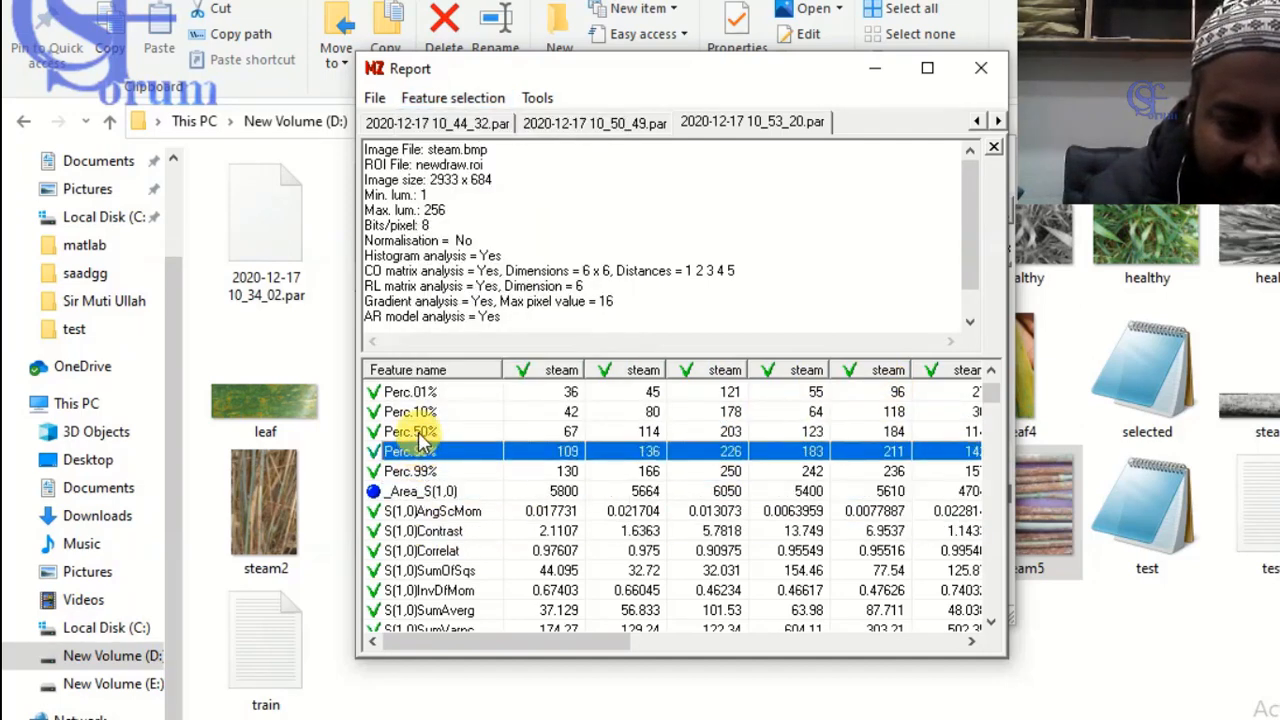
{"action": "left_click", "coordinate": [416, 433]}
{"action": "left_click", "coordinate": [414, 411]}
{"action": "left_click", "coordinate": [426, 531]}
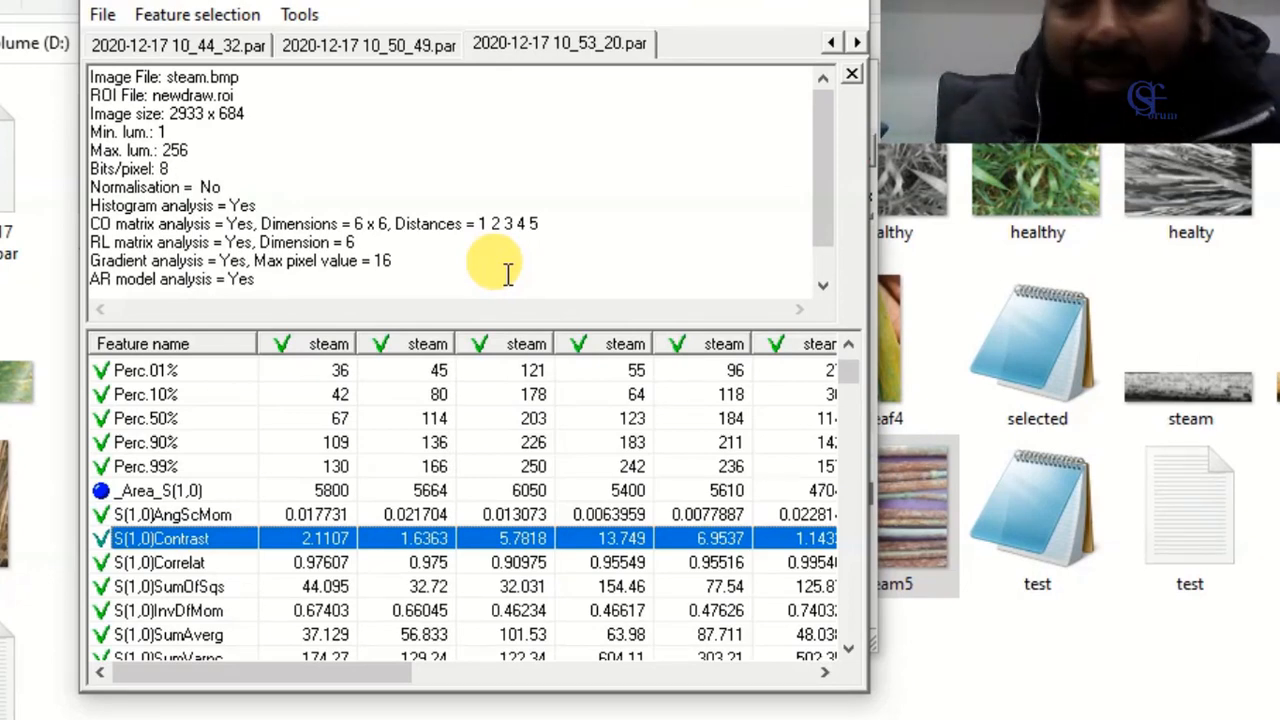
{"action": "left_click", "coordinate": [165, 17]}
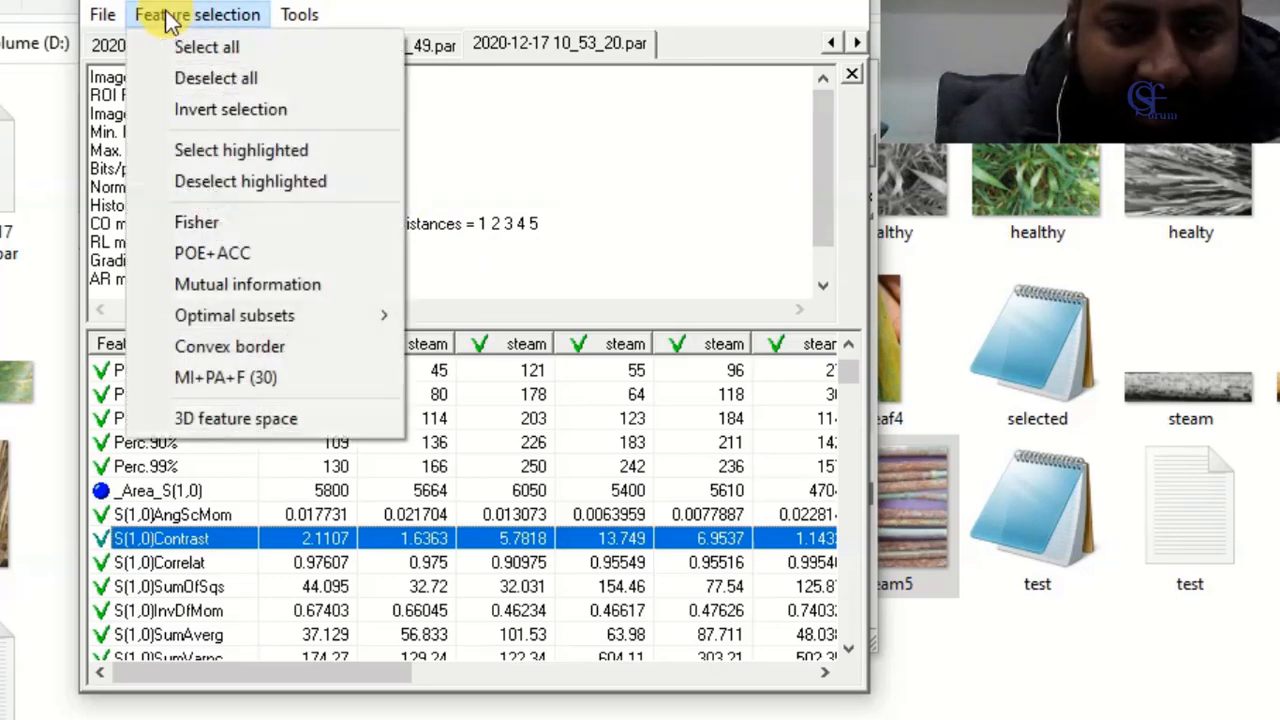
{"action": "left_click", "coordinate": [208, 222]}
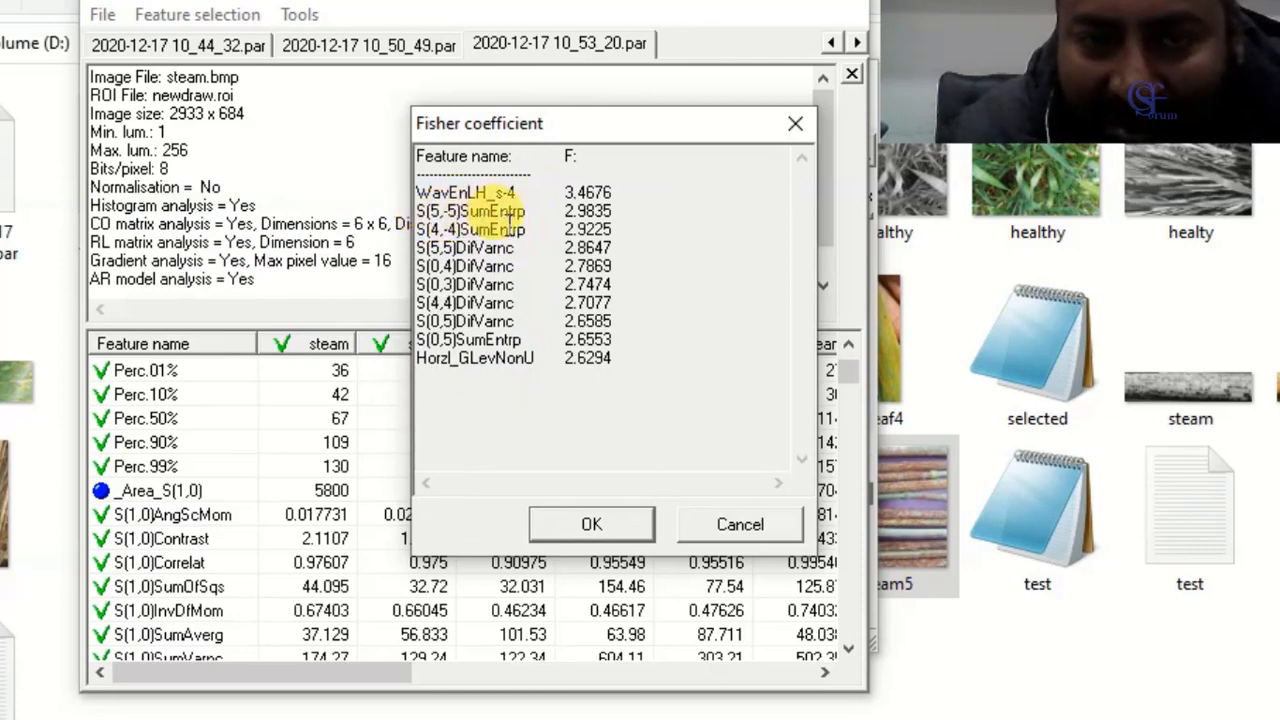
{"action": "left_click", "coordinate": [576, 528]}
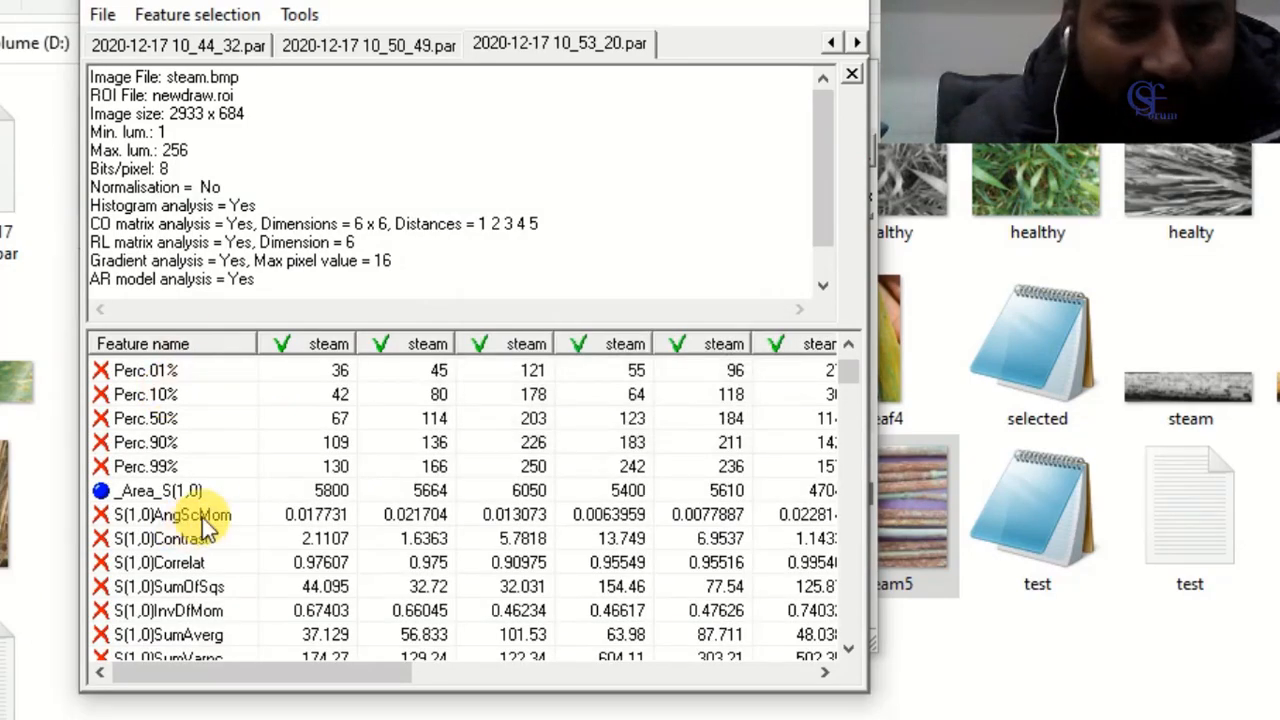
Look through the co-occurrence matrix features to check which ones the Fisher selection kept.
{"action": "scroll", "coordinate": [200, 514], "scroll_direction": "down", "scroll_amount": 8}
{"action": "scroll", "coordinate": [205, 525], "scroll_direction": "down", "scroll_amount": 12}
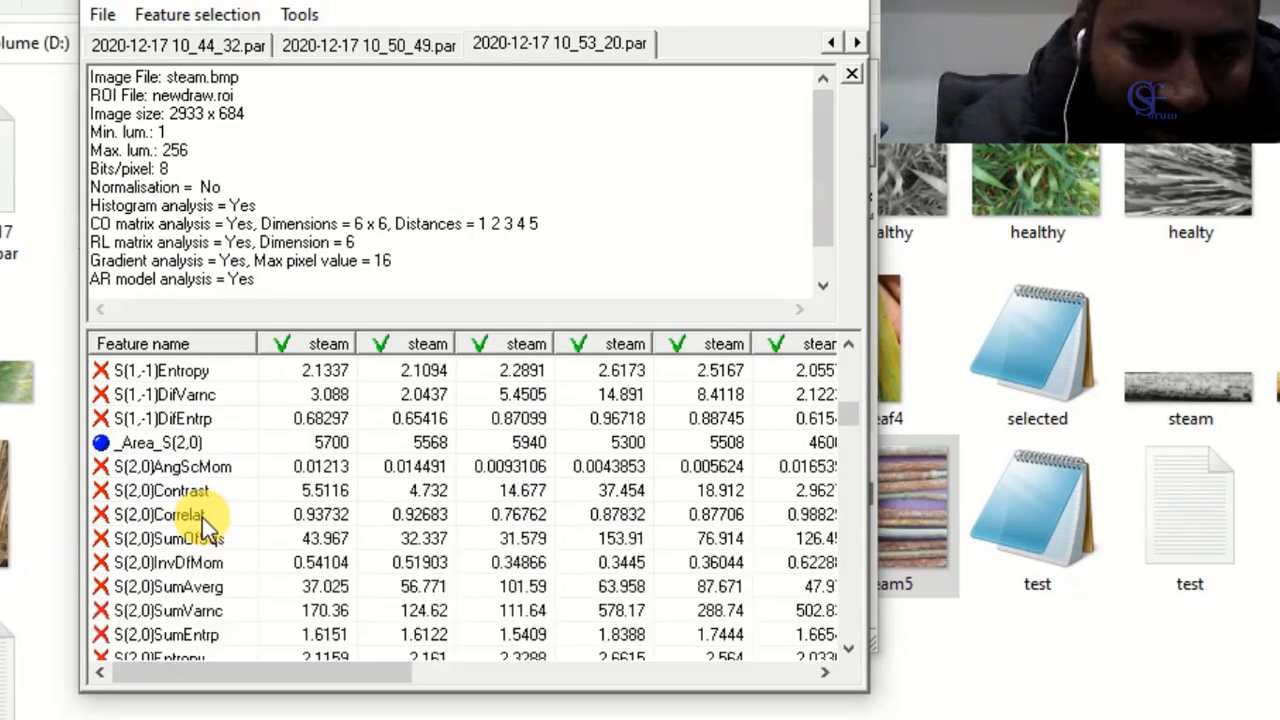
{"action": "scroll", "coordinate": [200, 520], "scroll_direction": "down", "scroll_amount": 8}
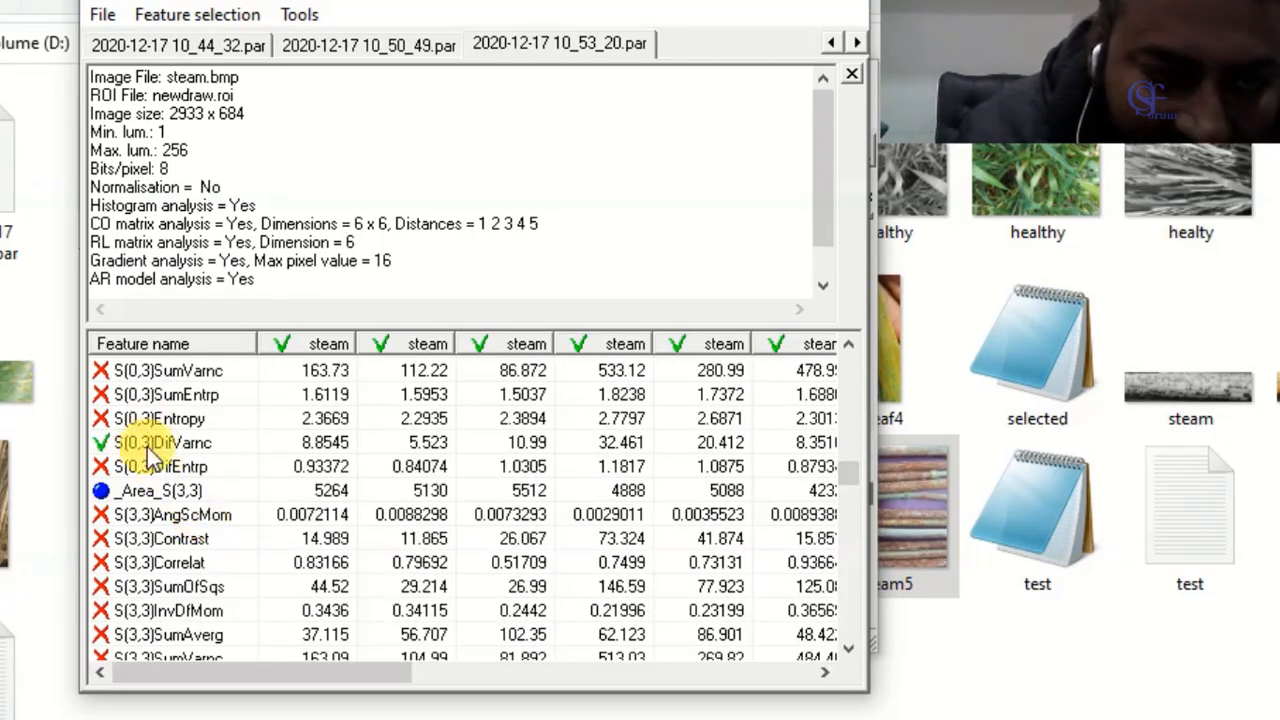
{"action": "scroll", "coordinate": [140, 515], "scroll_direction": "down", "scroll_amount": 7}
{"action": "scroll", "coordinate": [148, 514], "scroll_direction": "down", "scroll_amount": 10}
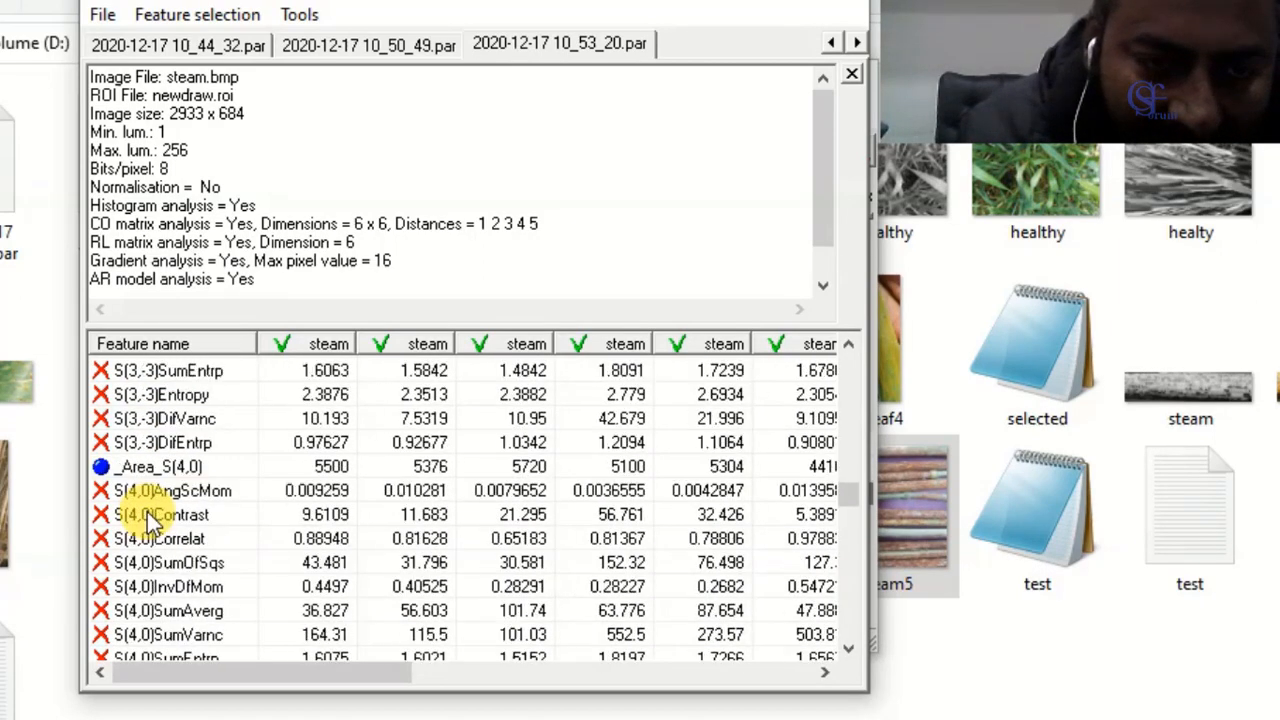
{"action": "left_click", "coordinate": [134, 398]}
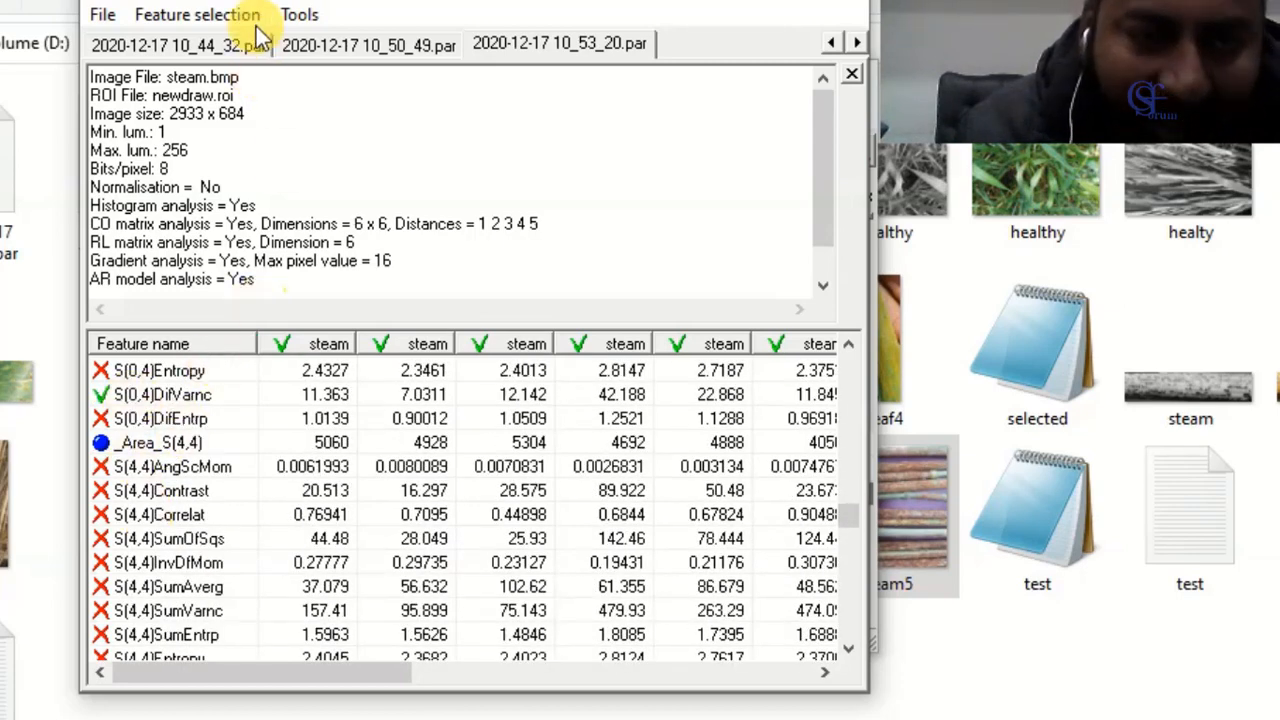
{"action": "left_click", "coordinate": [184, 16]}
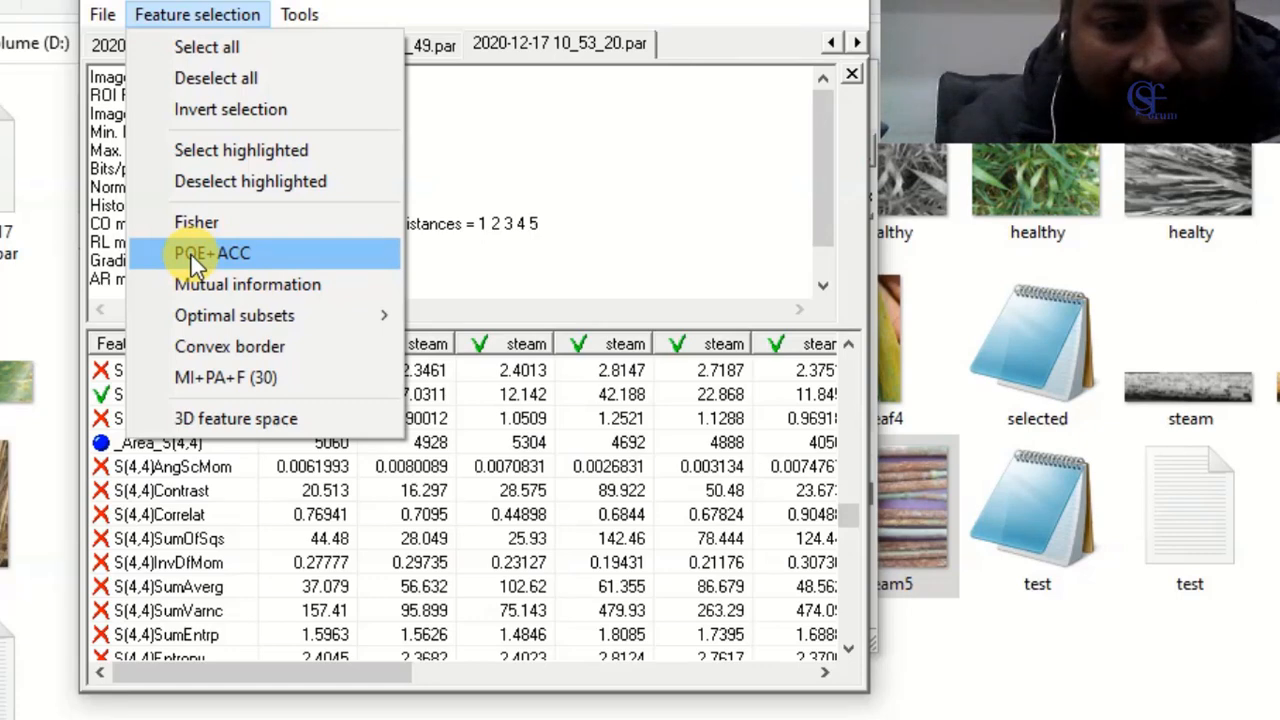
{"action": "left_click", "coordinate": [130, 516]}
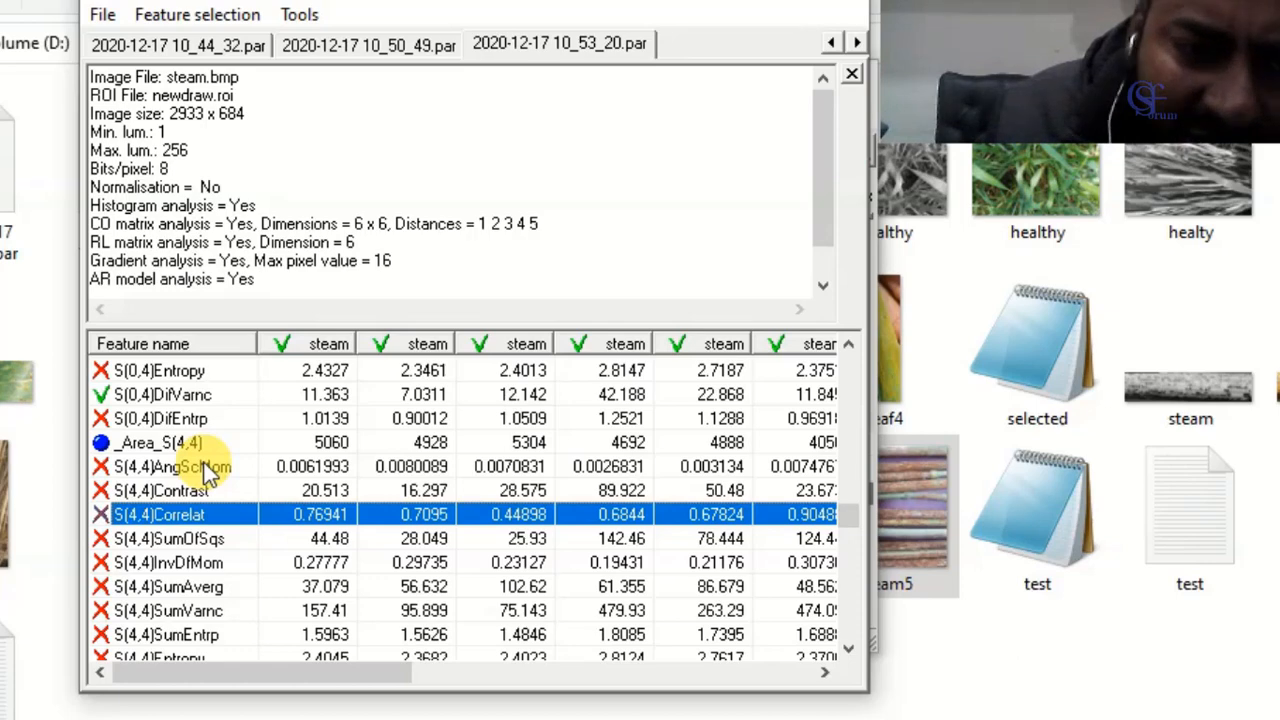
Reselect all features, run the POE+ACC feature selection and accept its result.
{"action": "left_click", "coordinate": [197, 22]}
{"action": "left_click", "coordinate": [203, 50]}
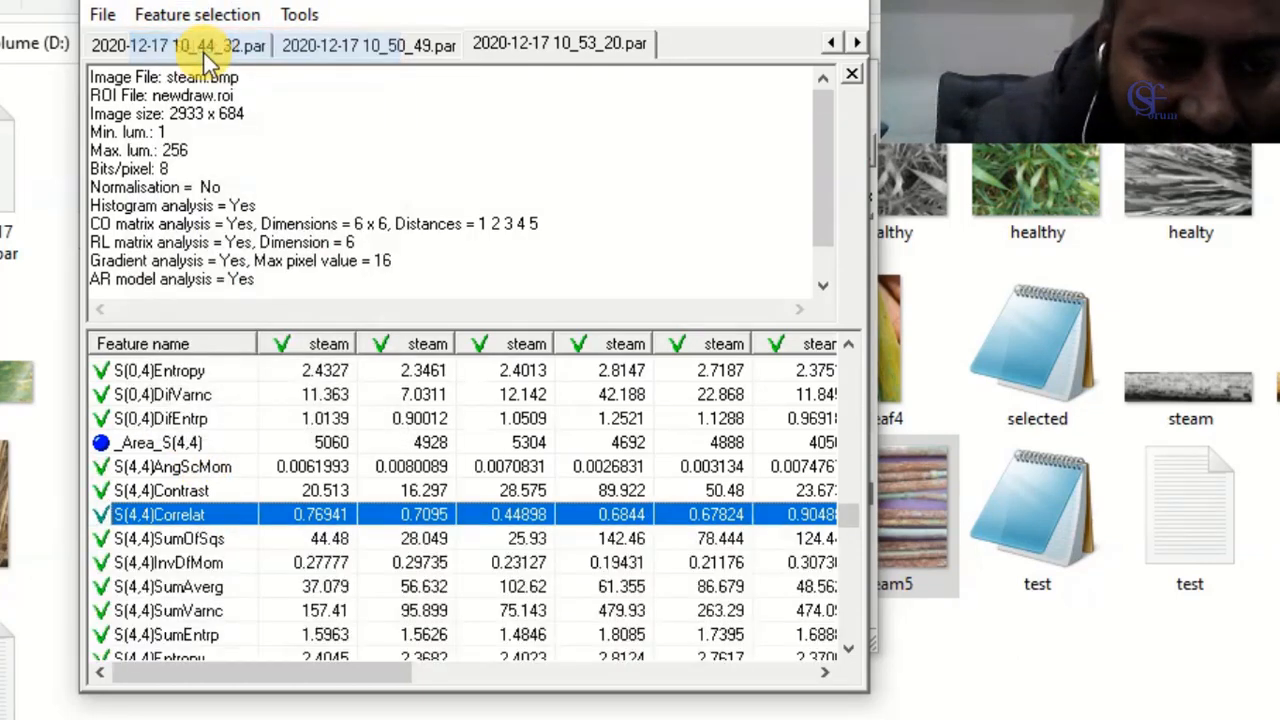
{"action": "left_click", "coordinate": [192, 18]}
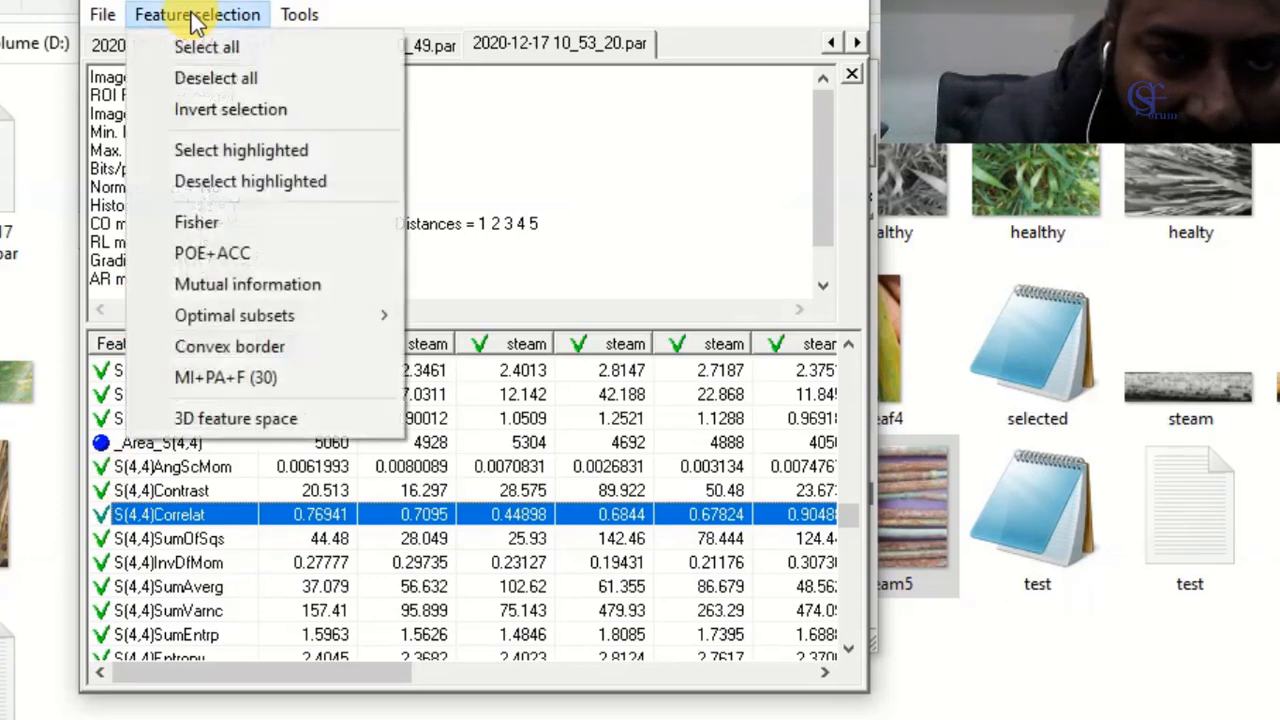
{"action": "left_click", "coordinate": [268, 256]}
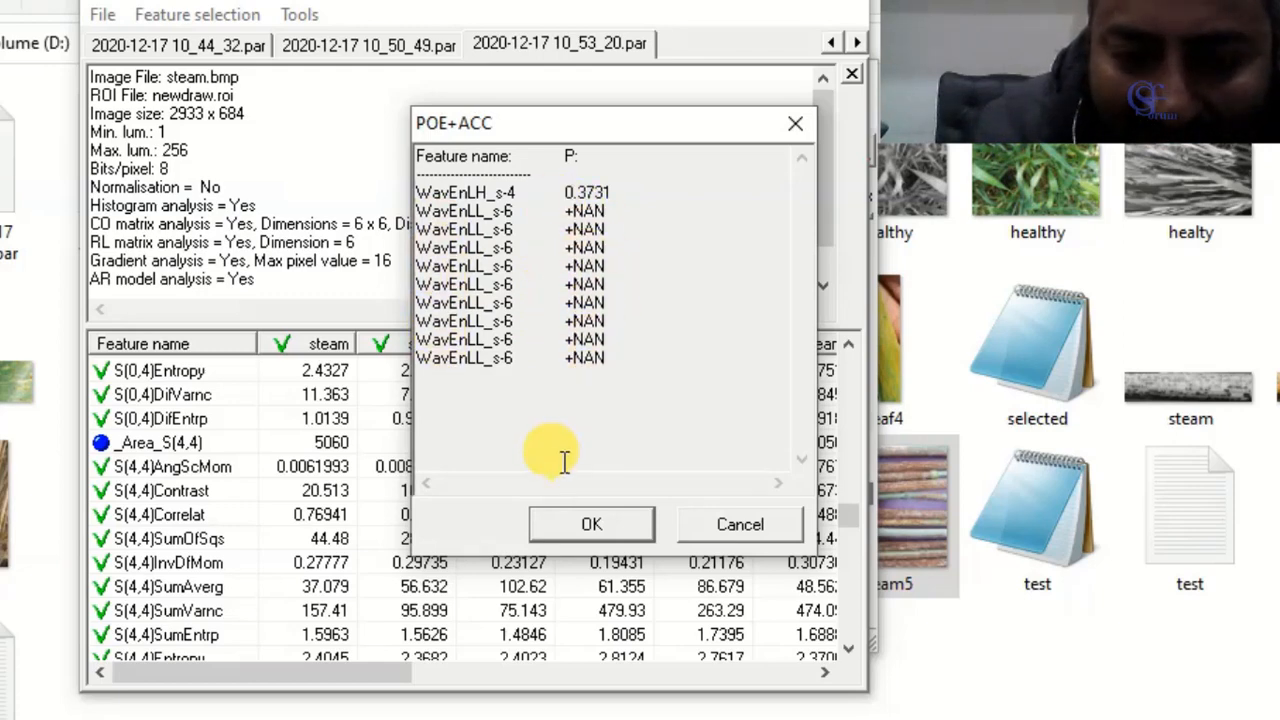
{"action": "left_click", "coordinate": [569, 528]}
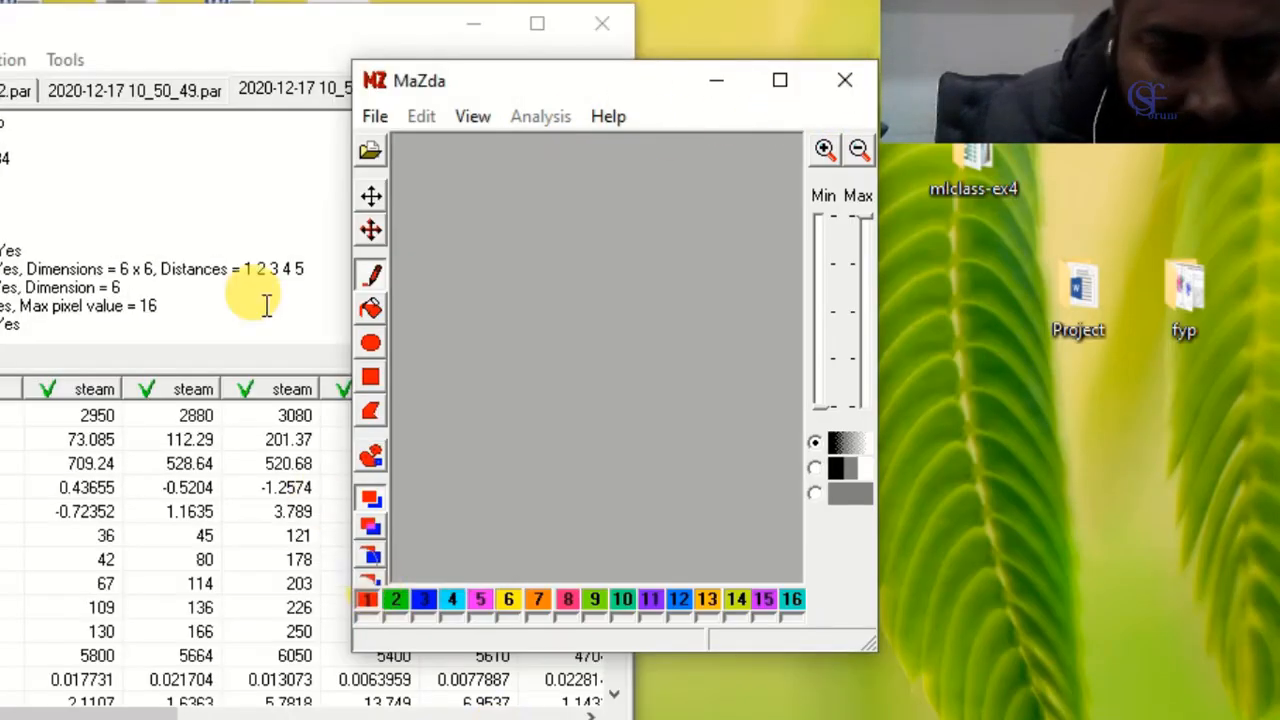
{"action": "left_click", "coordinate": [266, 300]}
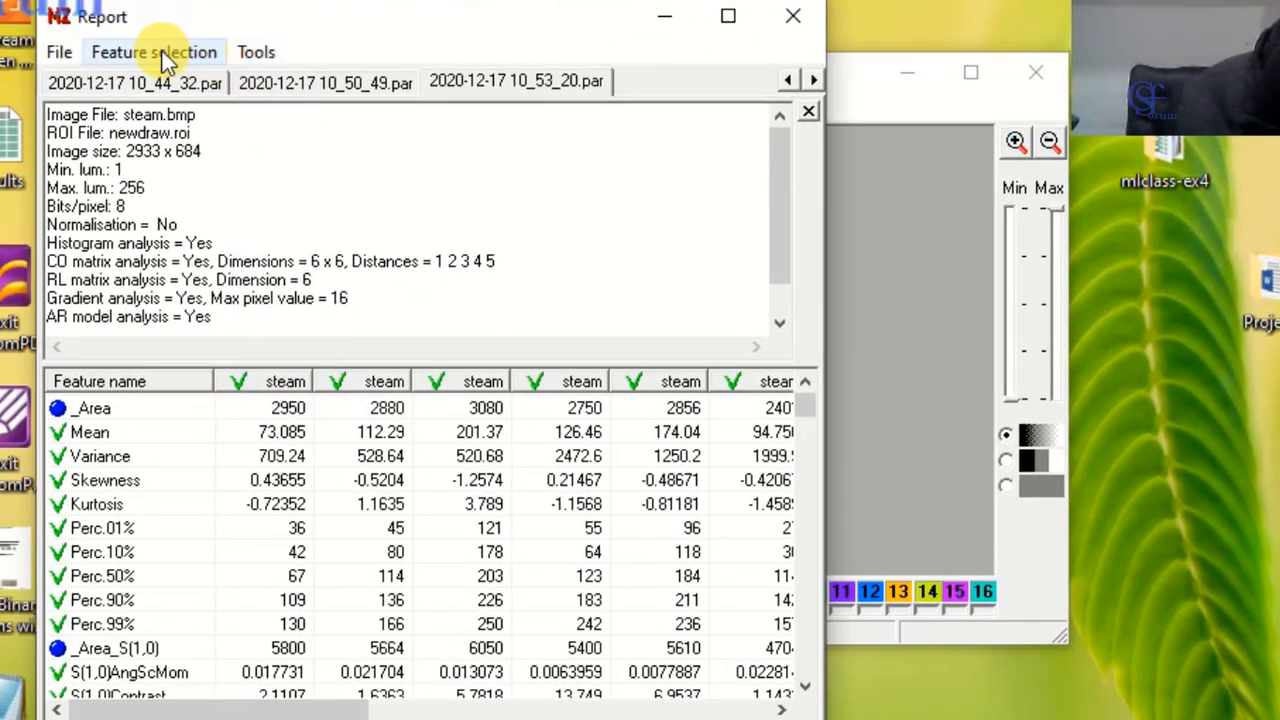
{"action": "left_click", "coordinate": [54, 56]}
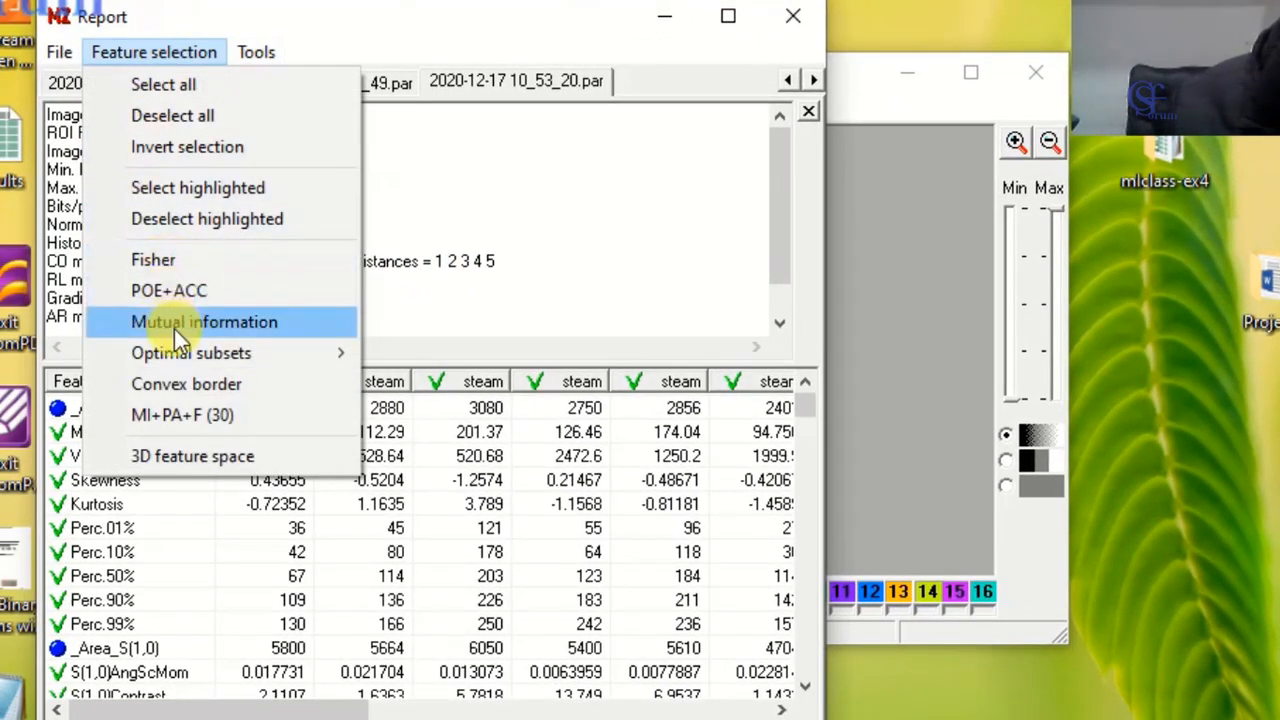
{"action": "mouse_move", "coordinate": [246, 366]}
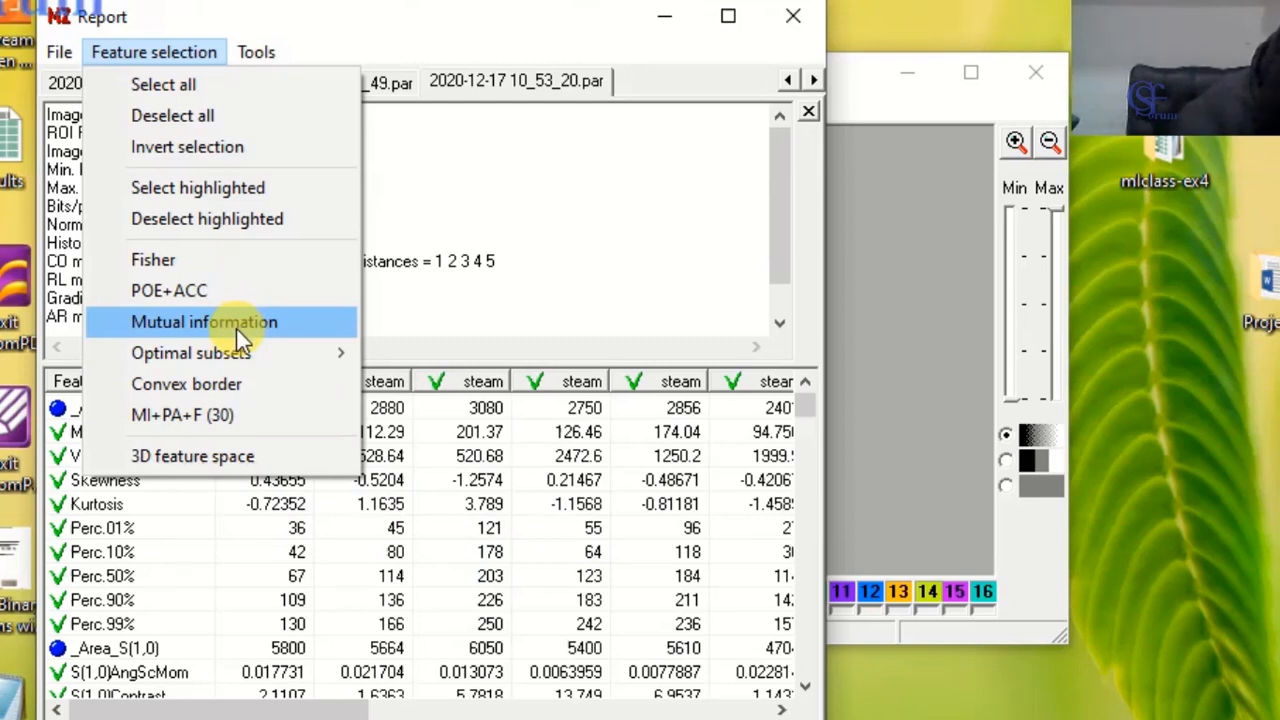
{"action": "left_click", "coordinate": [236, 328]}
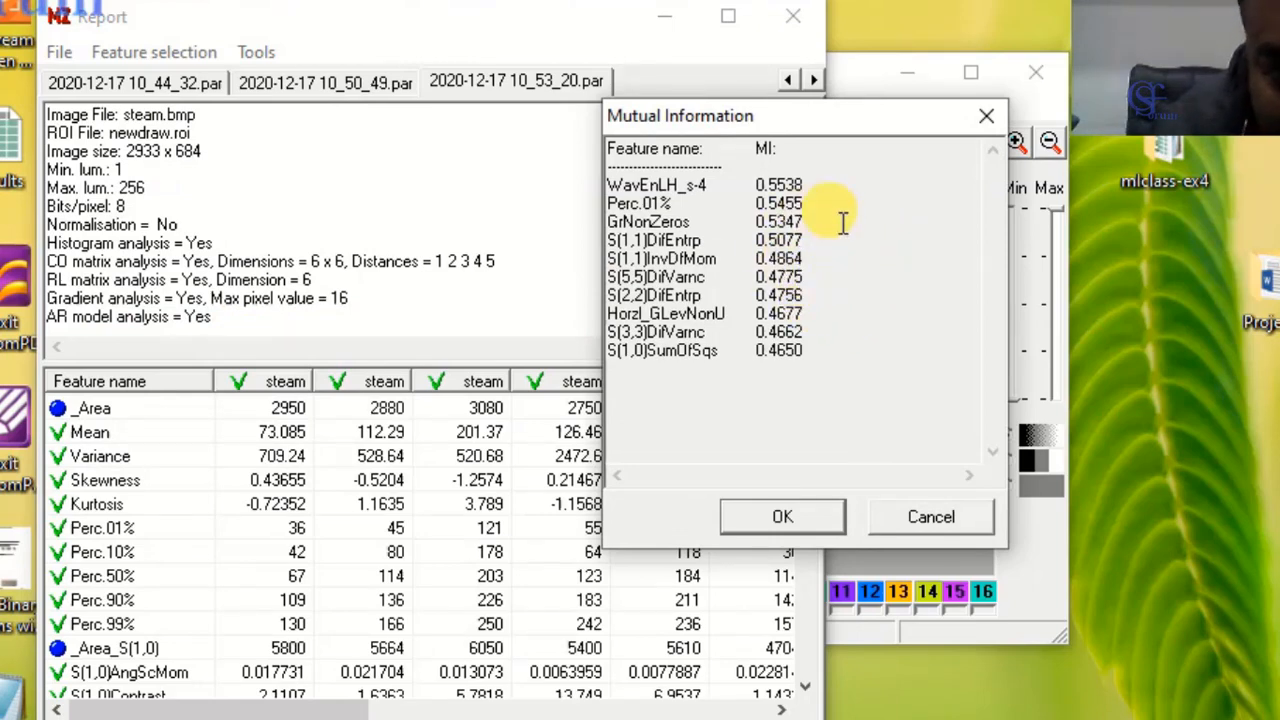
{"action": "left_click", "coordinate": [776, 520]}
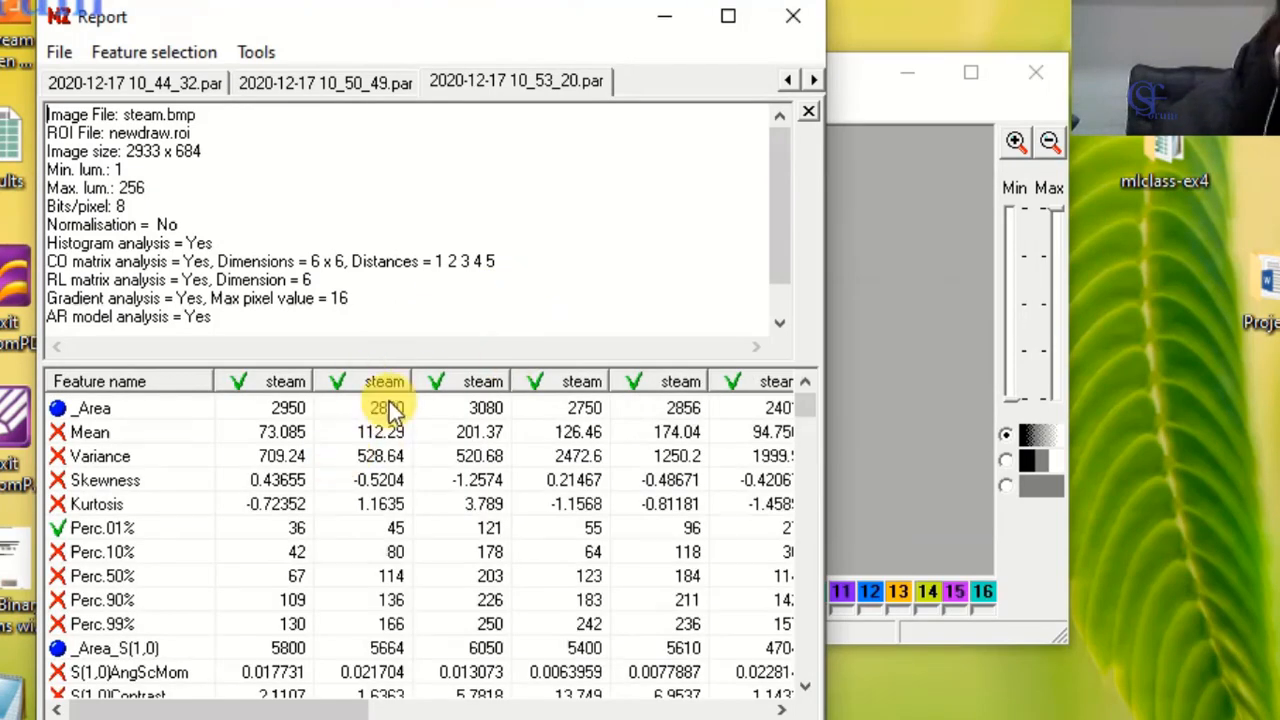
Open the selected features in B11 analysis and look through the input feature names, categories and data rows.
{"action": "left_click", "coordinate": [259, 52]}
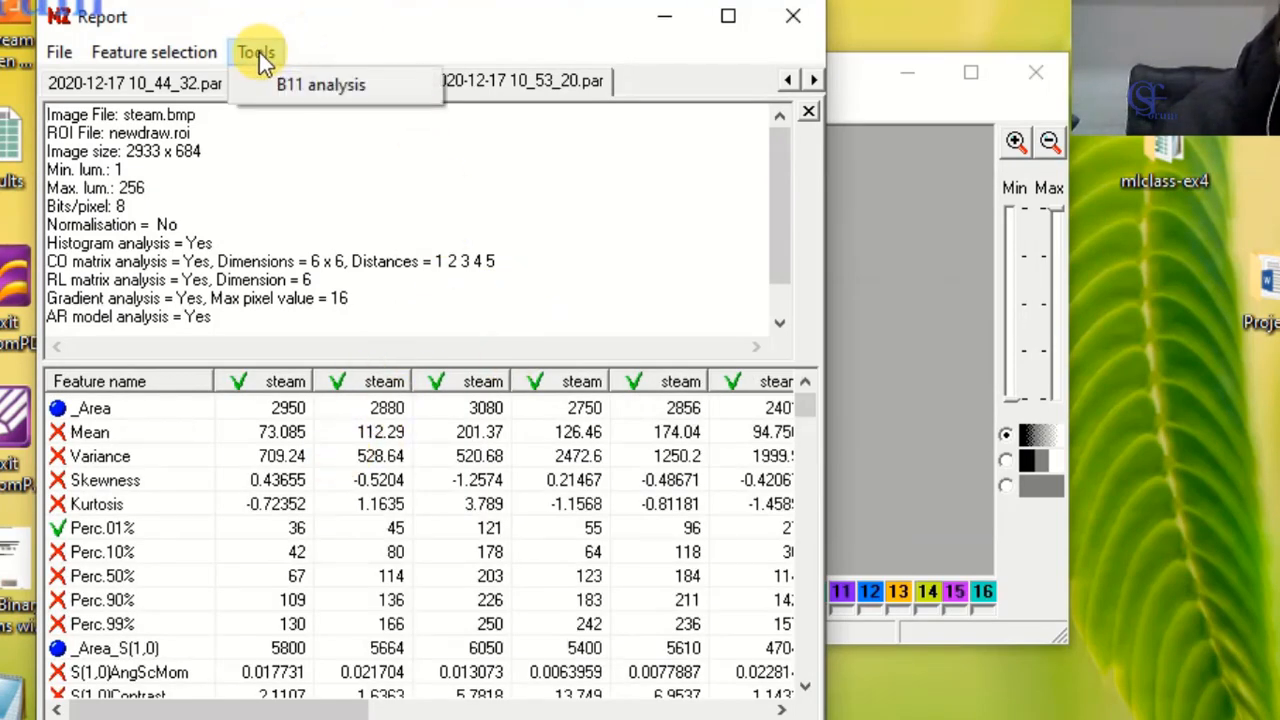
{"action": "left_click", "coordinate": [286, 89]}
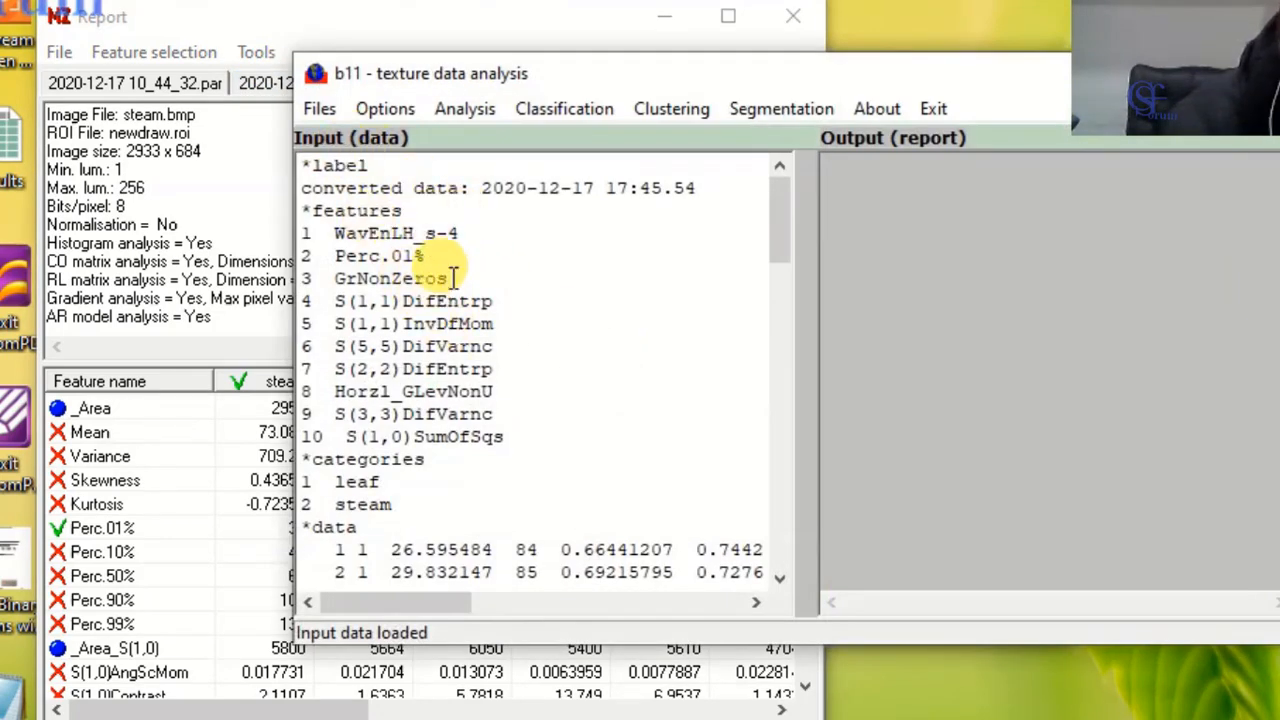
{"action": "scroll", "coordinate": [460, 320], "scroll_direction": "down", "scroll_amount": 12}
{"action": "scroll", "coordinate": [497, 345], "scroll_direction": "down", "scroll_amount": 7}
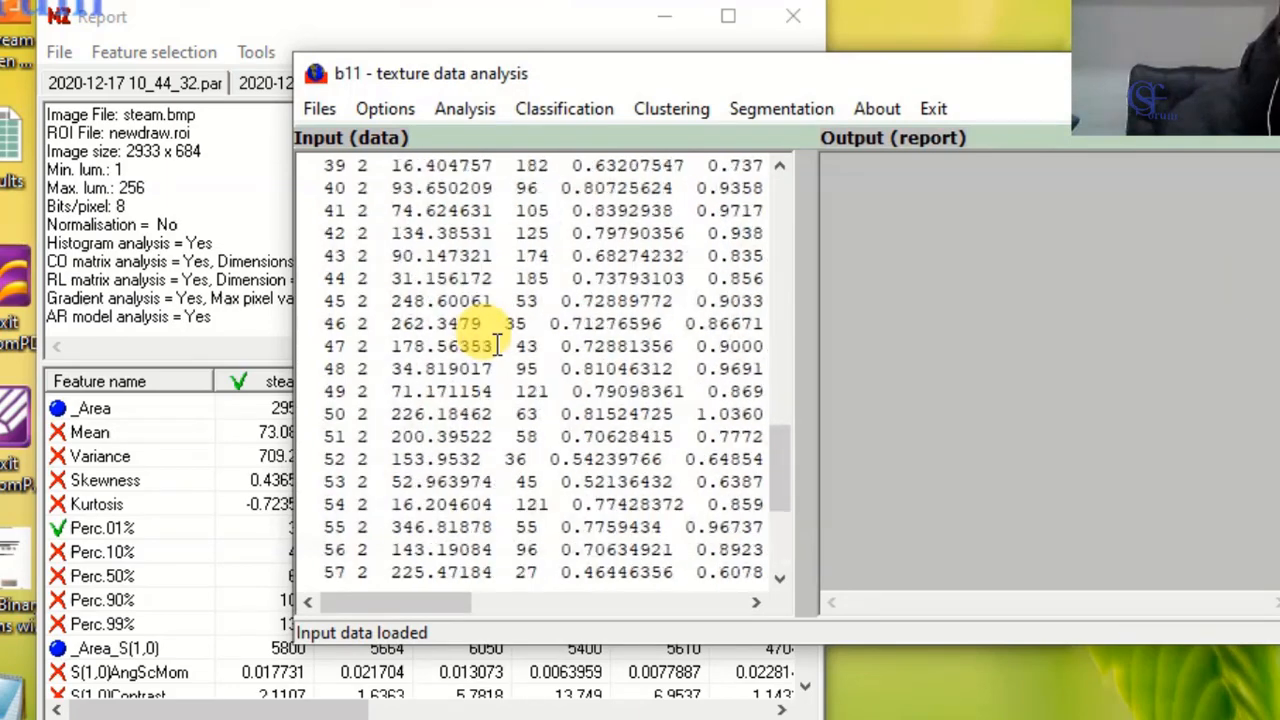
{"action": "scroll", "coordinate": [497, 345], "scroll_direction": "up", "scroll_amount": 4}
{"action": "scroll", "coordinate": [497, 345], "scroll_direction": "up", "scroll_amount": 10}
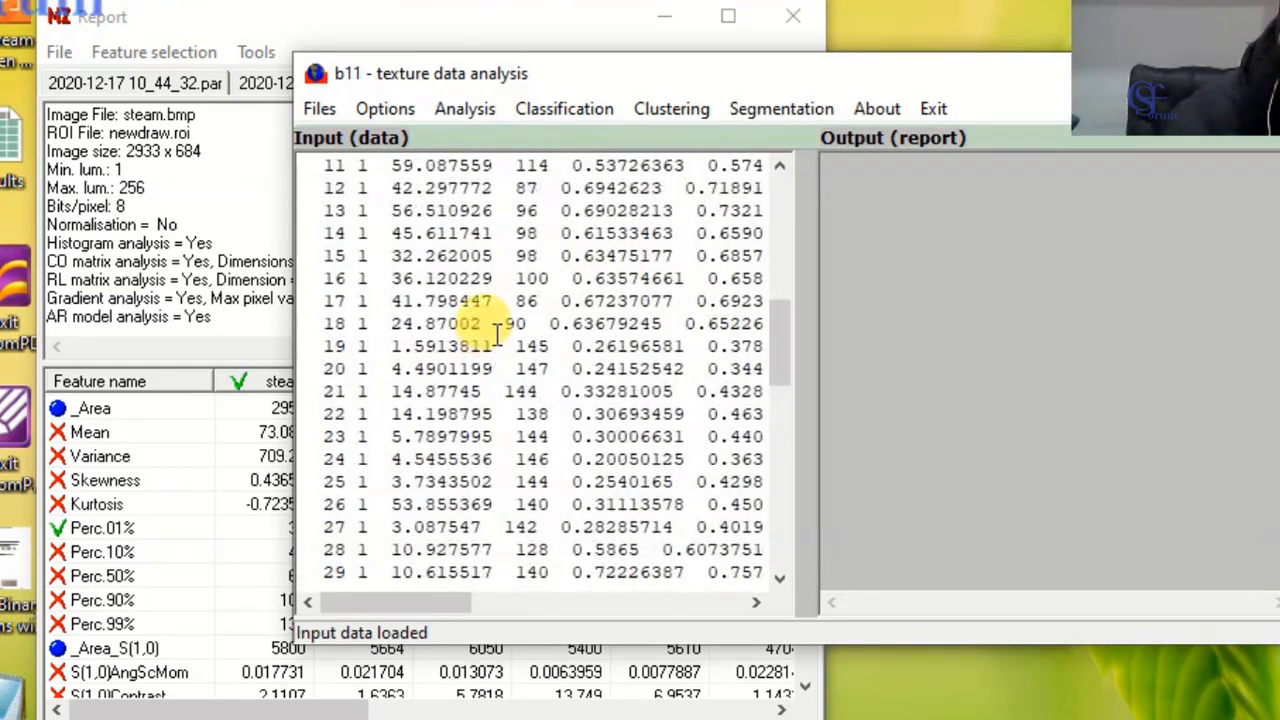
{"action": "left_click", "coordinate": [325, 117]}
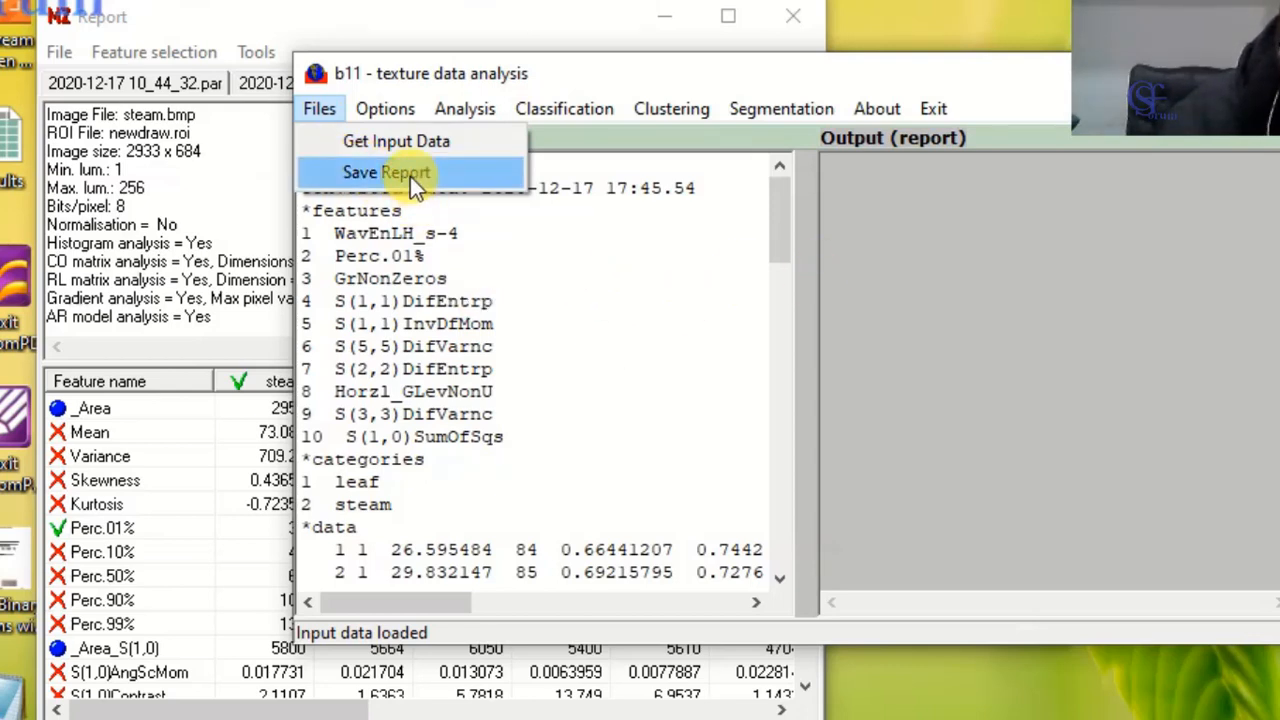
{"action": "left_click", "coordinate": [432, 303]}
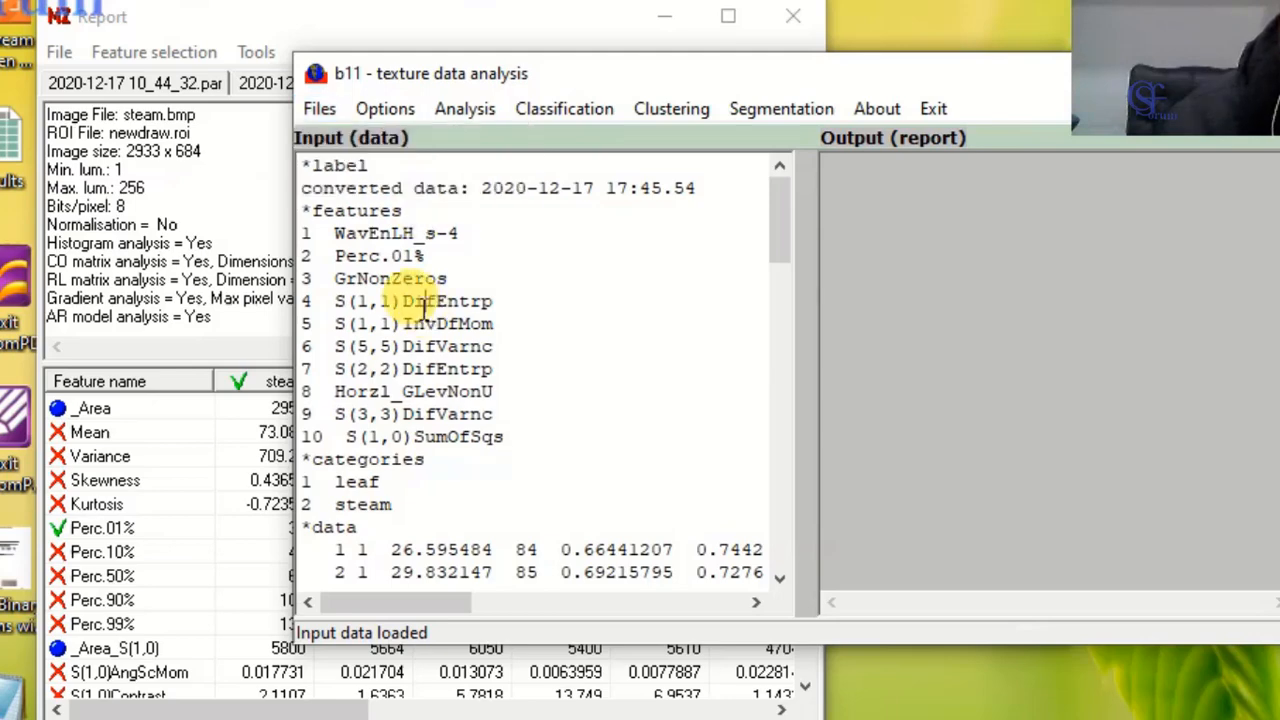
{"action": "left_click", "coordinate": [221, 24]}
{"action": "left_click", "coordinate": [60, 54]}
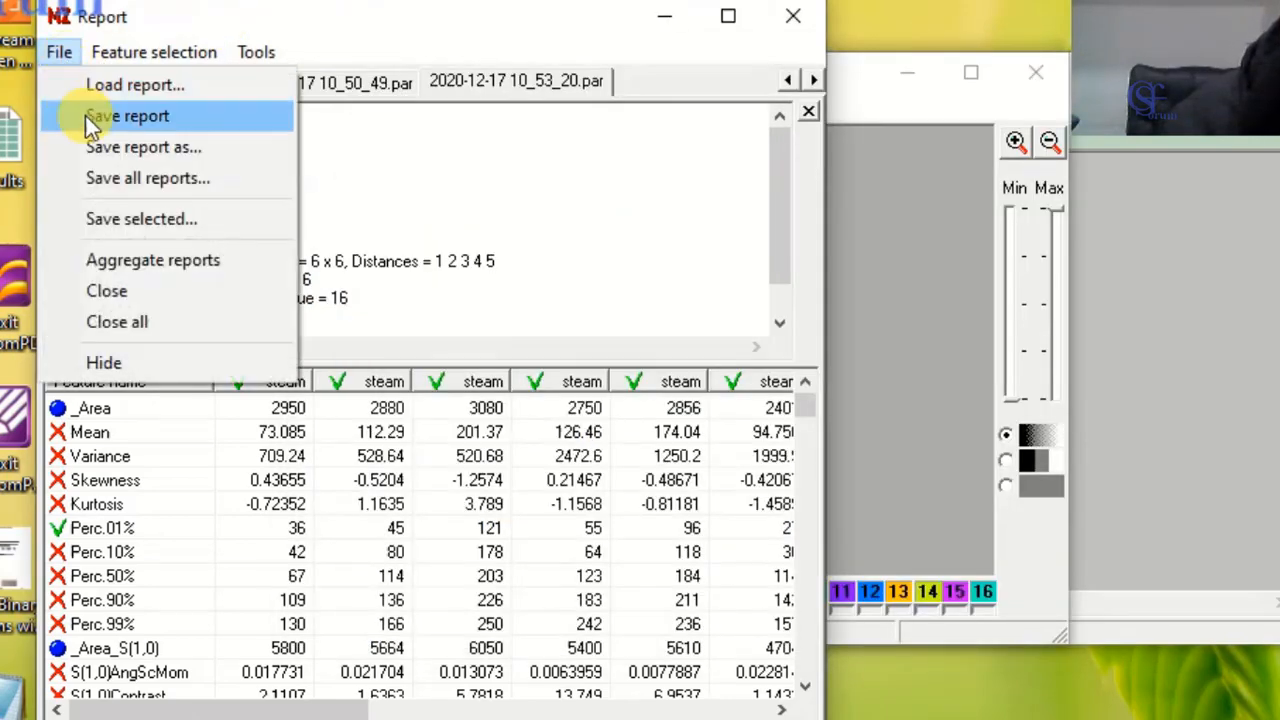
{"action": "left_click", "coordinate": [215, 220]}
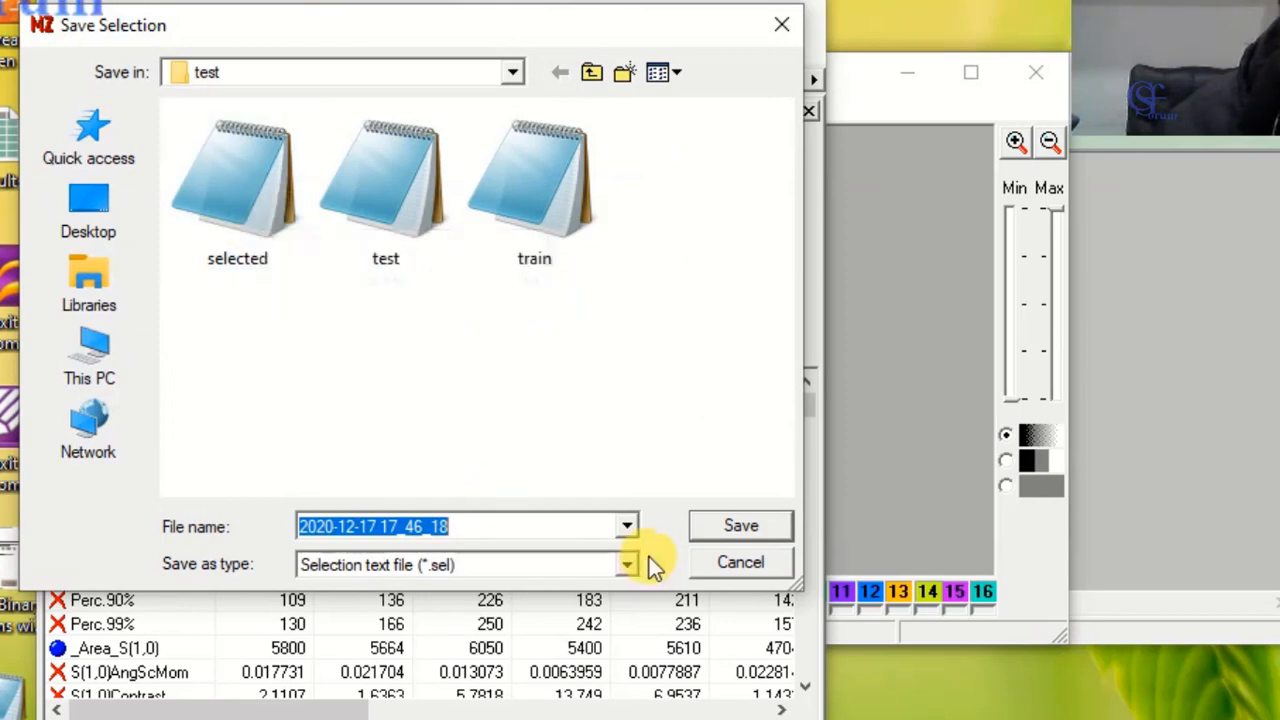
{"action": "left_click", "coordinate": [735, 561]}
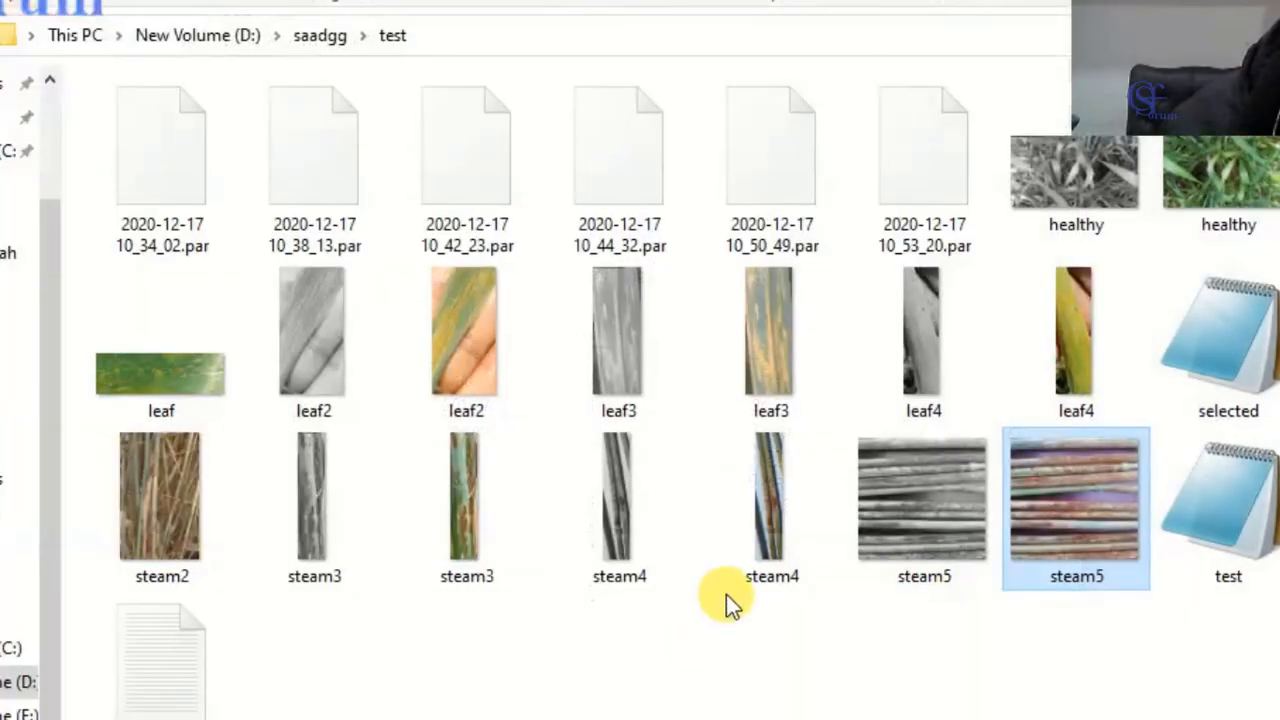
In File Explorer, duplicate the selected file within the test folder.
{"action": "left_click", "coordinate": [1250, 347]}
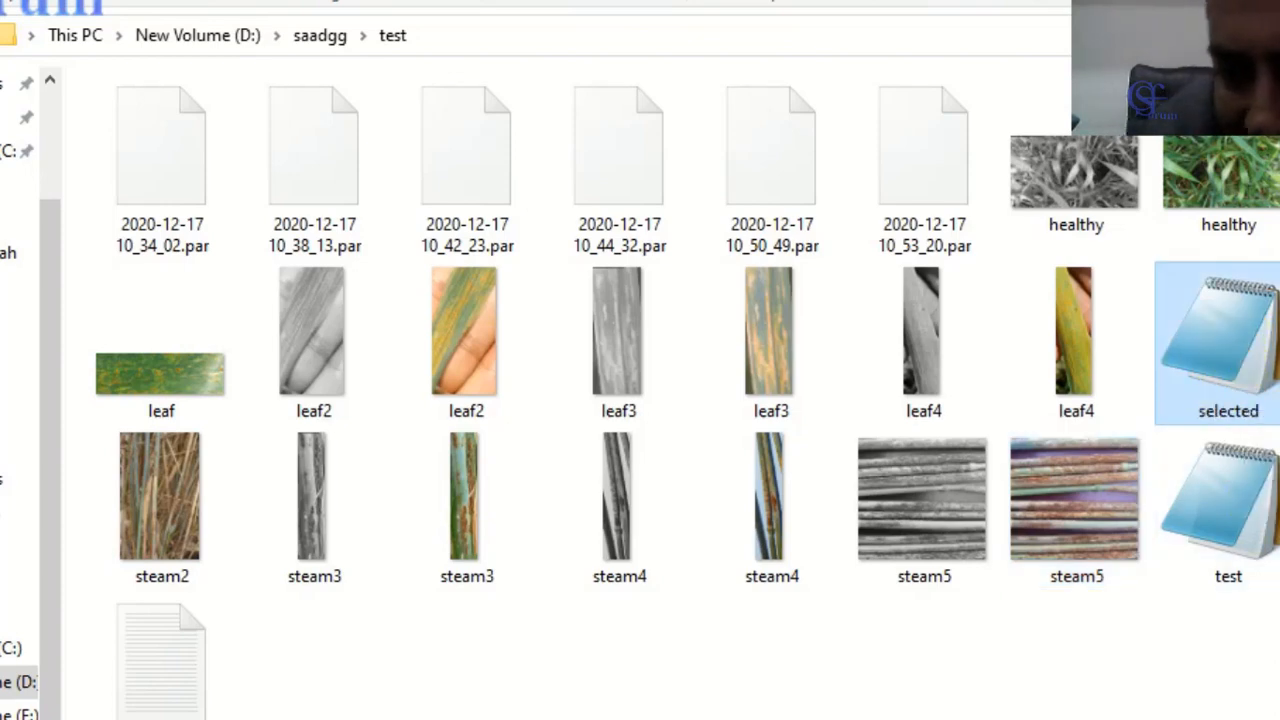
{"action": "right_click", "coordinate": [1214, 344]}
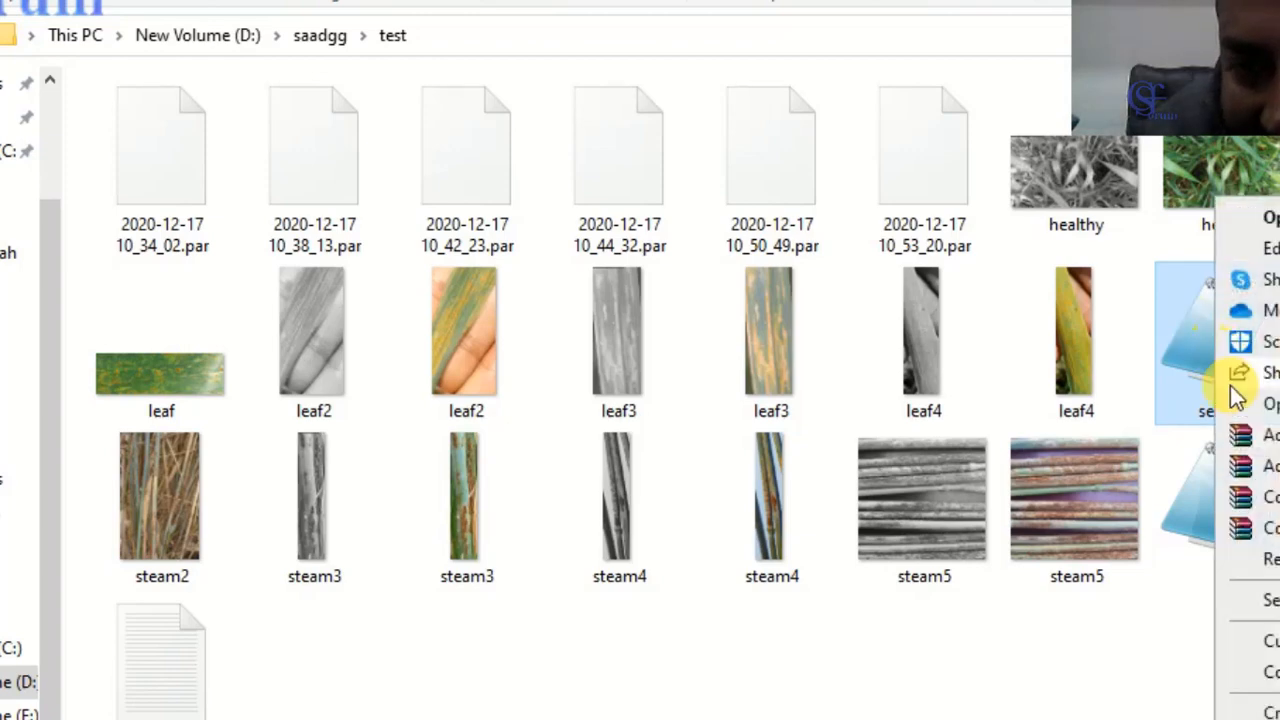
{"action": "left_click", "coordinate": [1270, 671]}
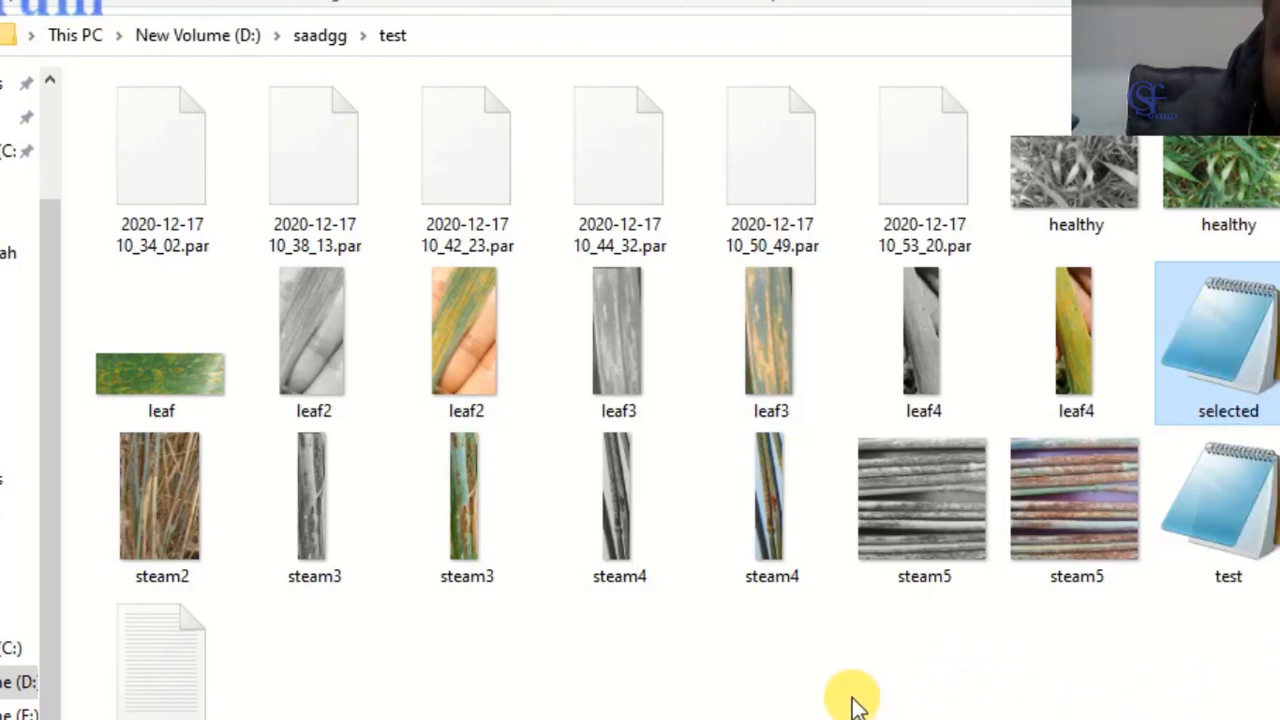
{"action": "key", "text": "ctrl+v"}
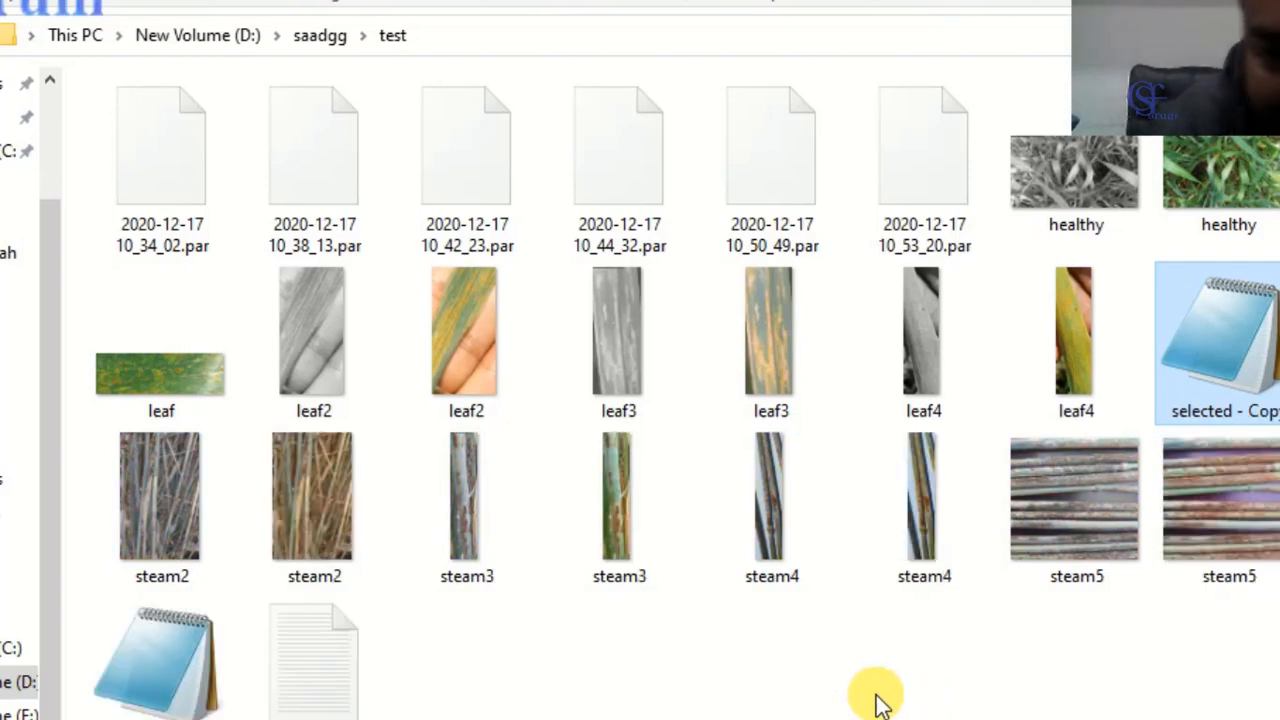
Rename the duplicated "selected - Copy" file as aa.
{"action": "left_click", "coordinate": [1249, 414]}
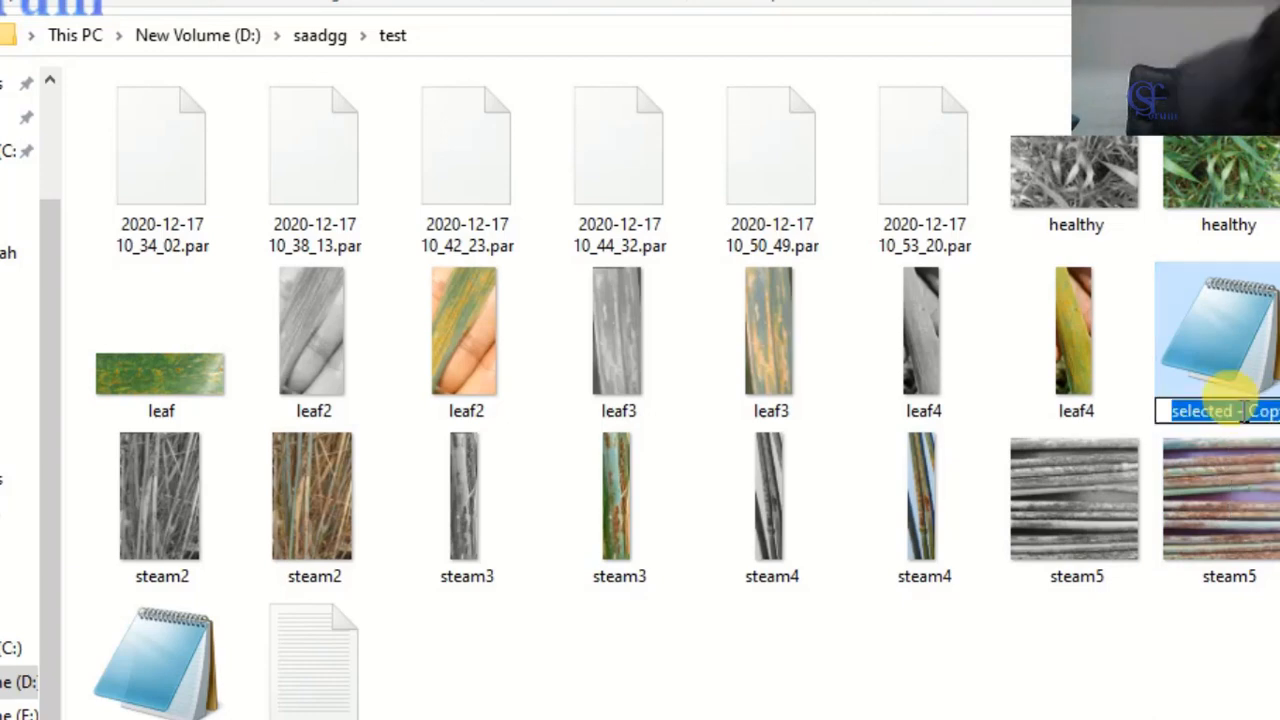
{"action": "type", "text": "train"}
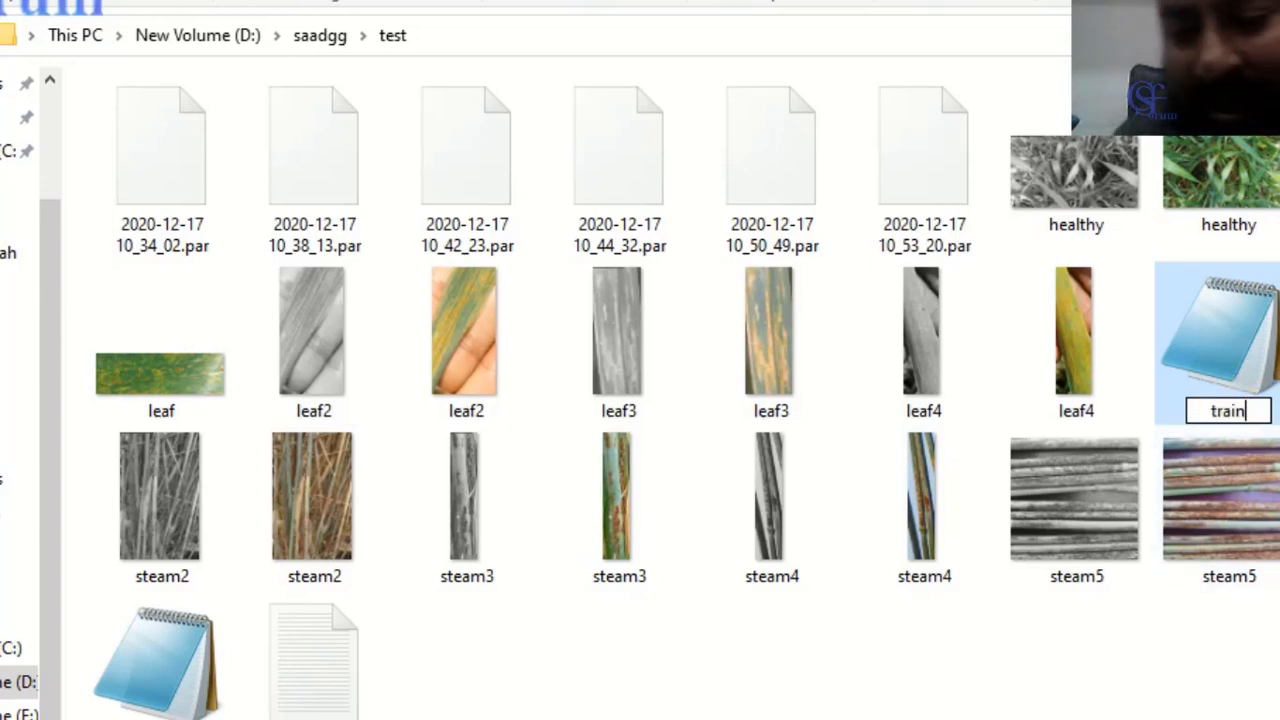
{"action": "key", "text": "BackSpace"}
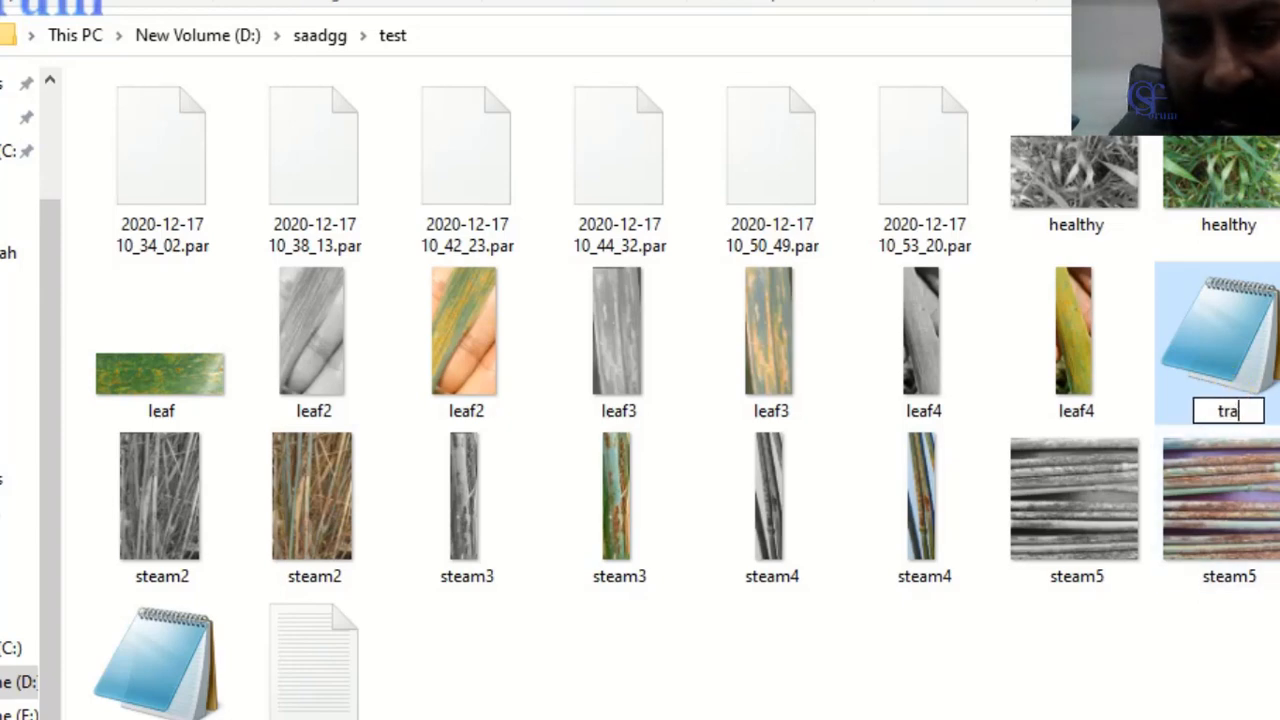
{"action": "key", "text": "BackSpace"}
{"action": "key", "text": "BackSpace"}
{"action": "key", "text": "BackSpace"}
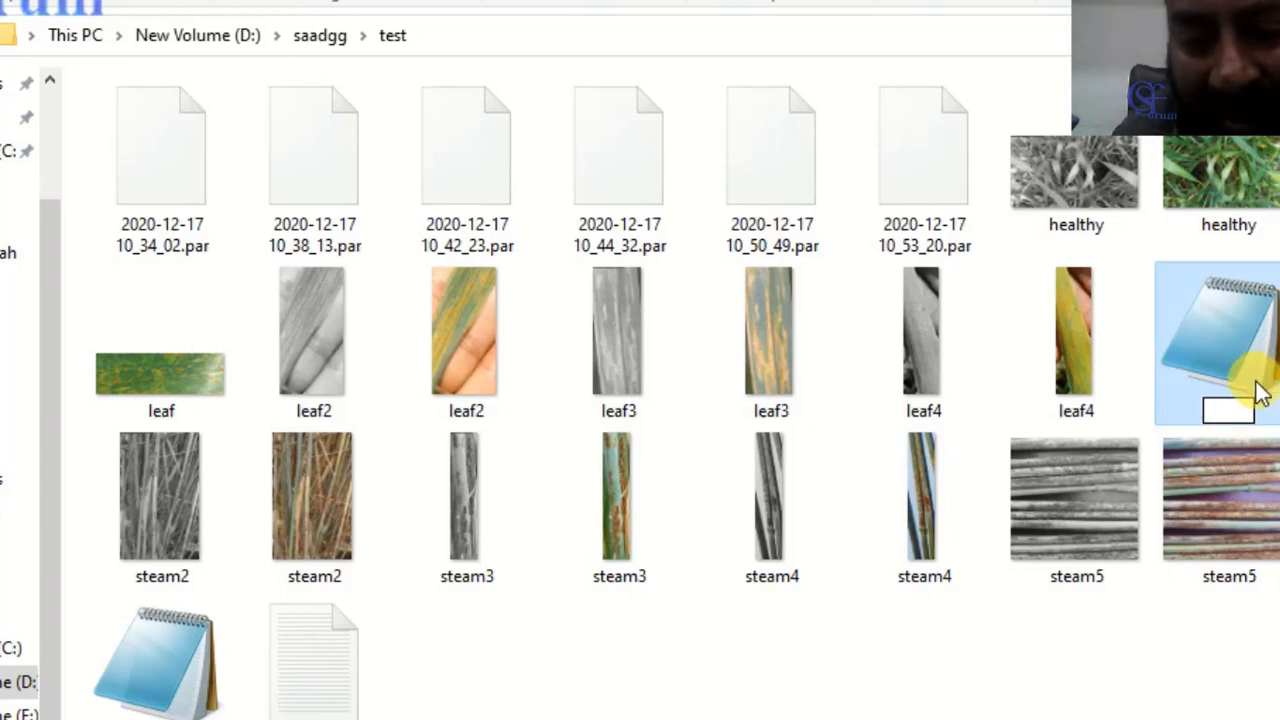
{"action": "type", "text": "aa"}
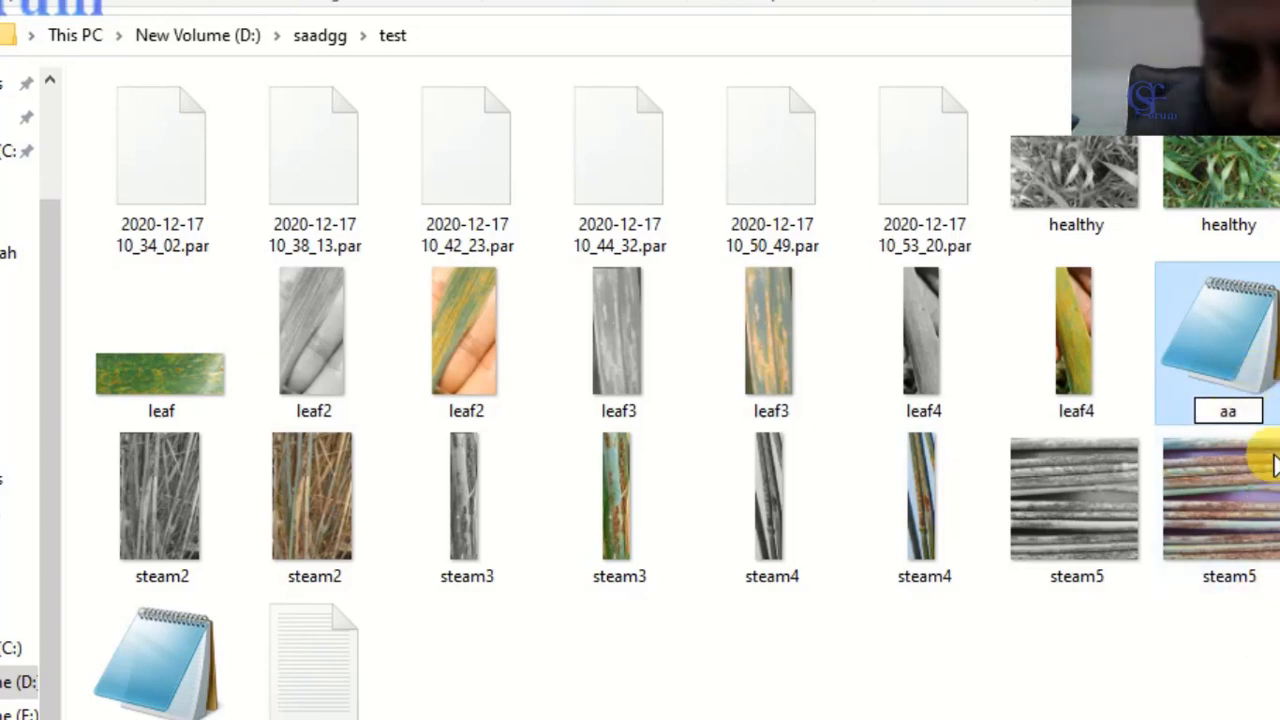
{"action": "key", "text": "Return"}
Open the aa file in Notepad and examine where its data rows change from category 1 to category 2.
{"action": "double_click", "coordinate": [1051, 194]}
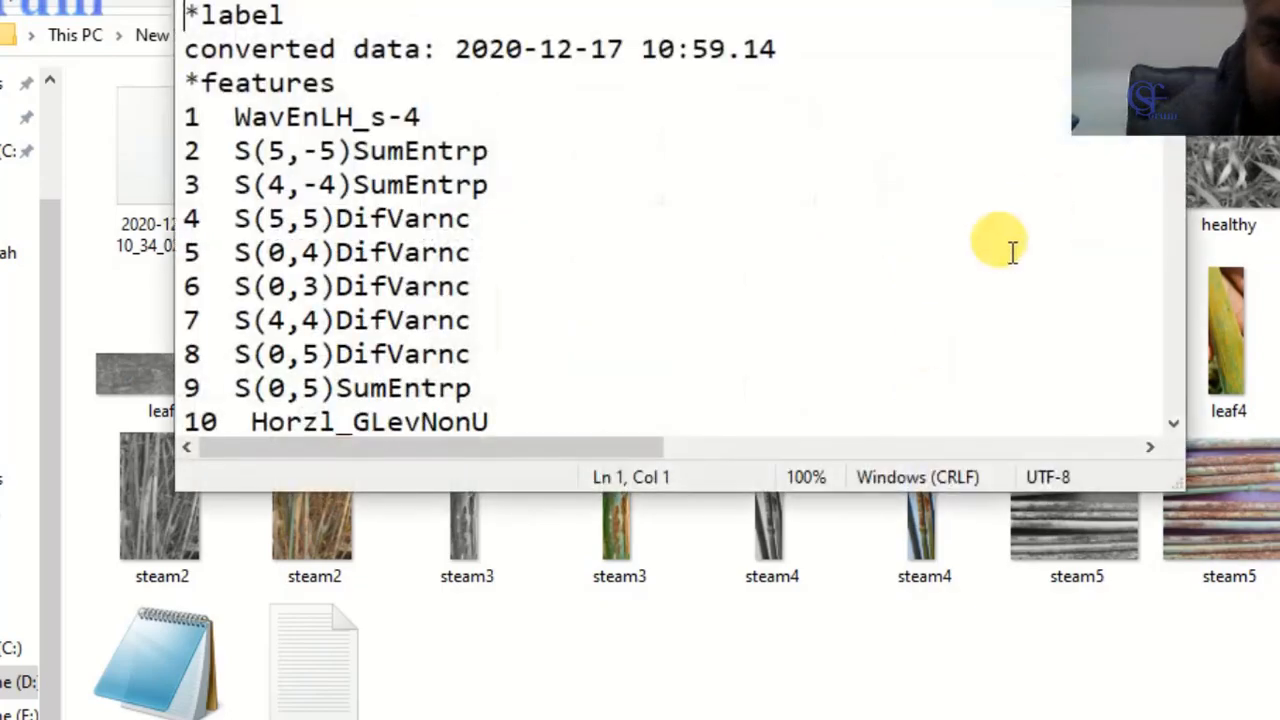
{"action": "scroll", "coordinate": [480, 286], "scroll_direction": "down", "scroll_amount": 5}
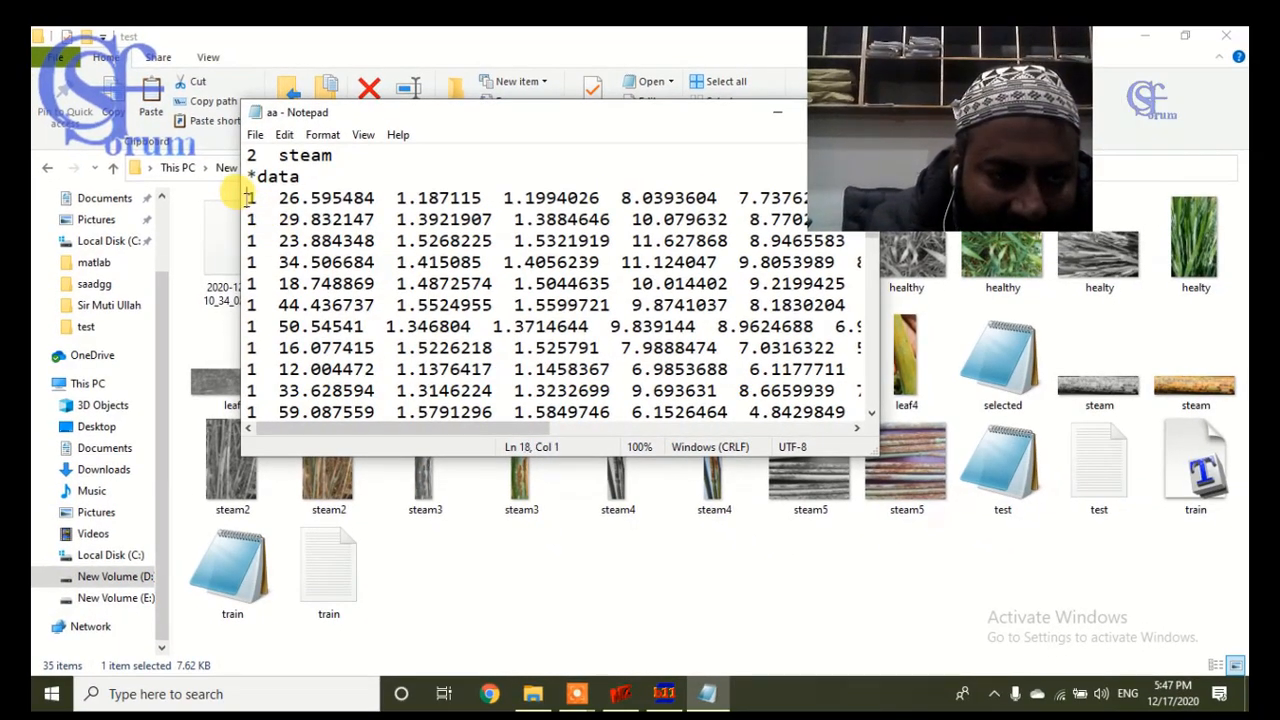
{"action": "left_click_drag", "start_coordinate": [249, 197], "coordinate": [271, 223]}
{"action": "scroll", "coordinate": [280, 318], "scroll_direction": "down", "scroll_amount": 10}
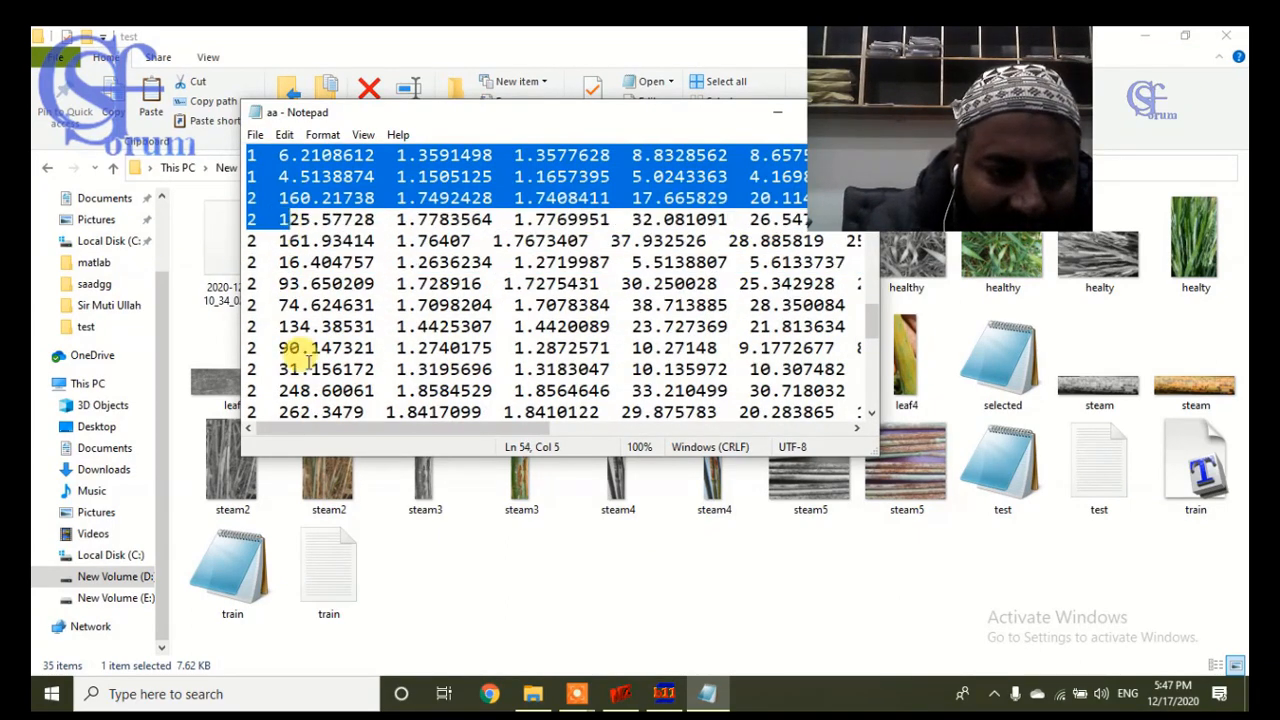
{"action": "left_click", "coordinate": [299, 326]}
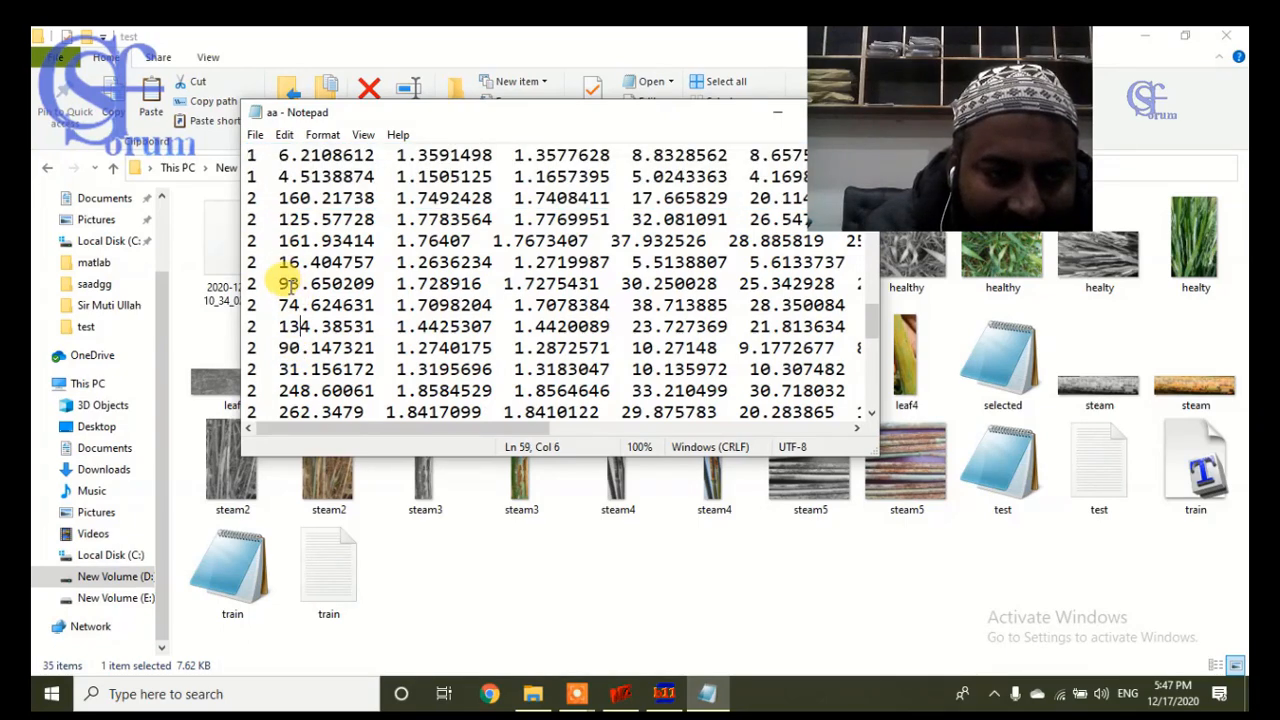
{"action": "scroll", "coordinate": [288, 284], "scroll_direction": "up", "scroll_amount": 2}
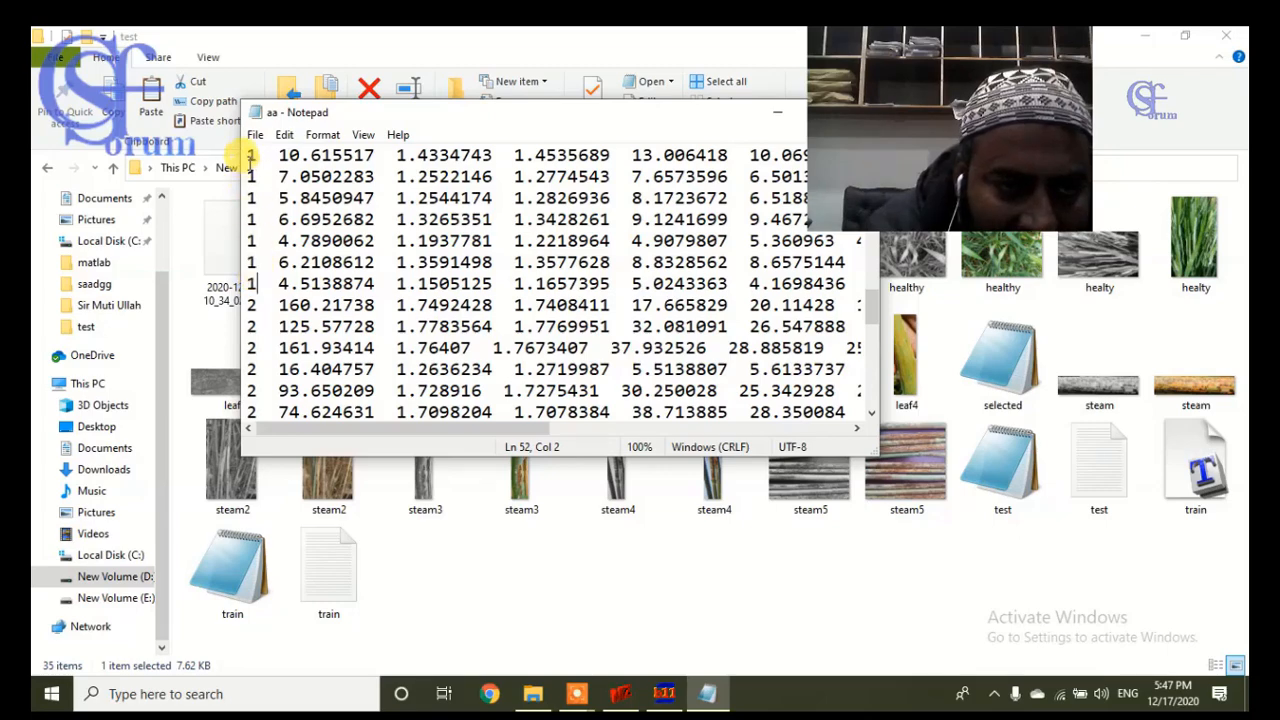
Cut the last seven category 1 rows and first six category 2 rows from the data and close the gap.
{"action": "left_click_drag", "start_coordinate": [249, 155], "coordinate": [335, 368]}
{"action": "left_click_drag", "start_coordinate": [340, 356], "coordinate": [268, 368]}
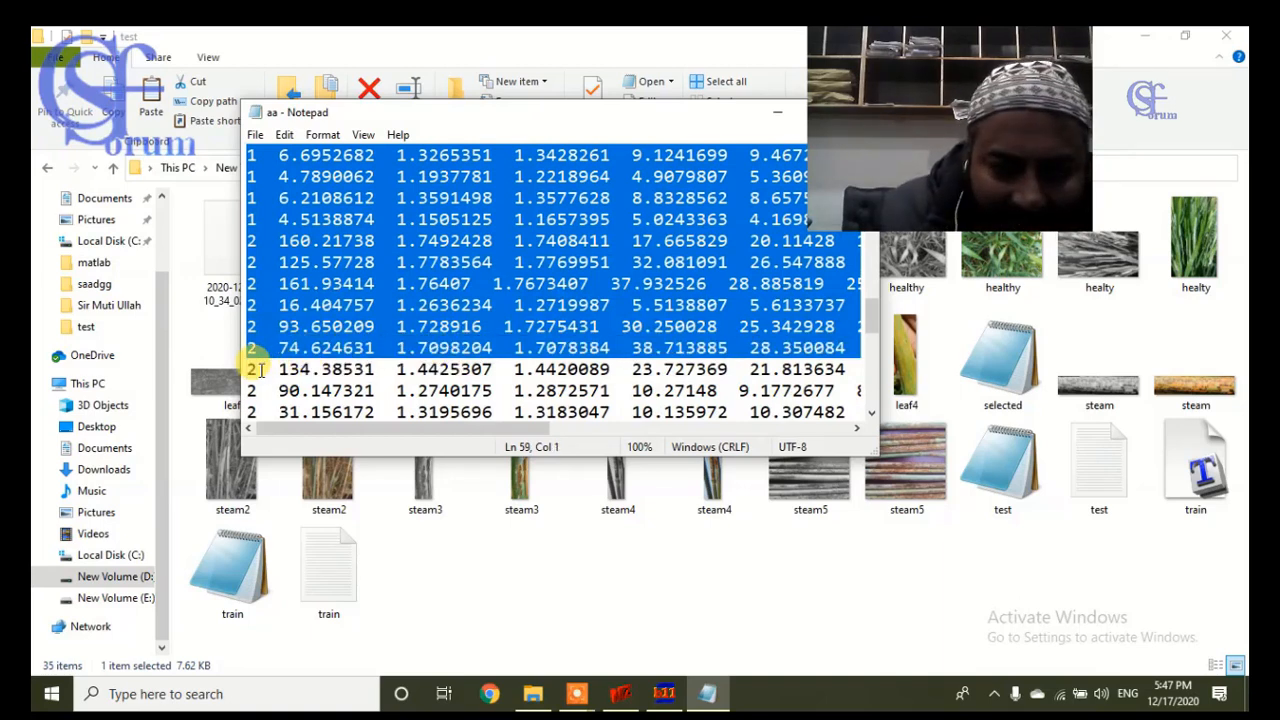
{"action": "left_click_drag", "start_coordinate": [258, 370], "coordinate": [255, 369]}
{"action": "key", "text": "Delete"}
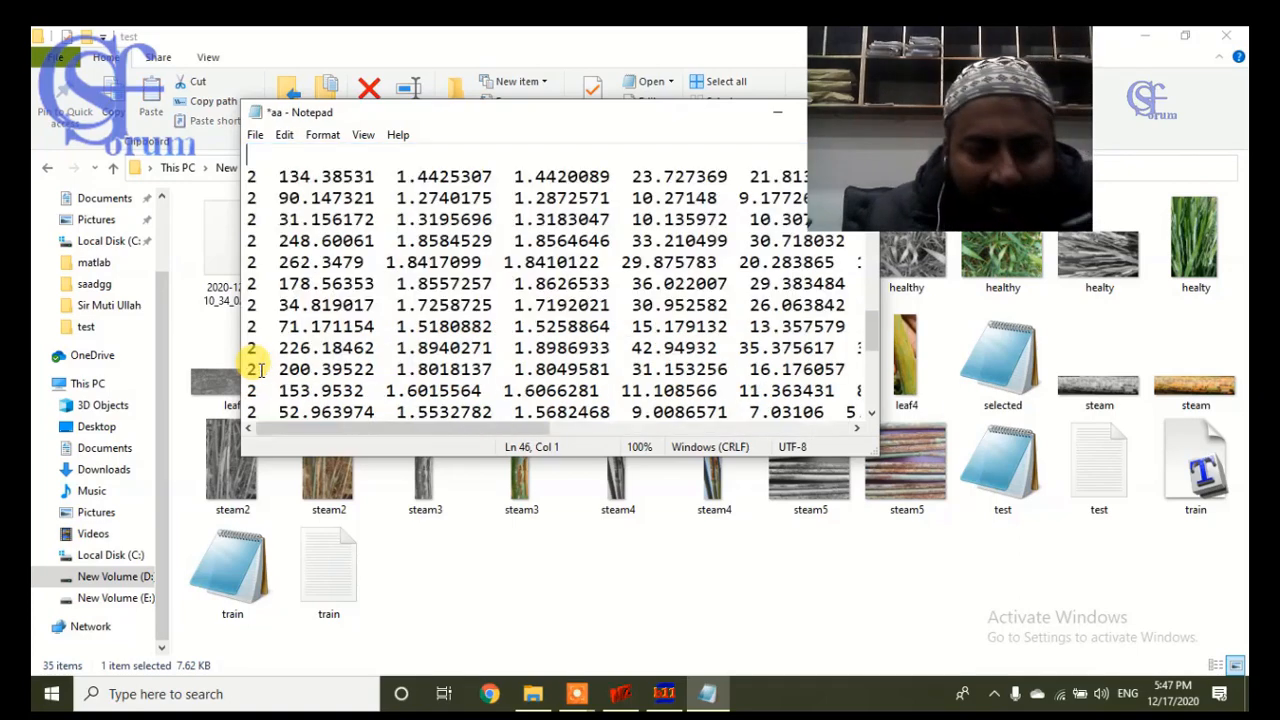
{"action": "scroll", "coordinate": [305, 330], "scroll_direction": "up", "scroll_amount": 3}
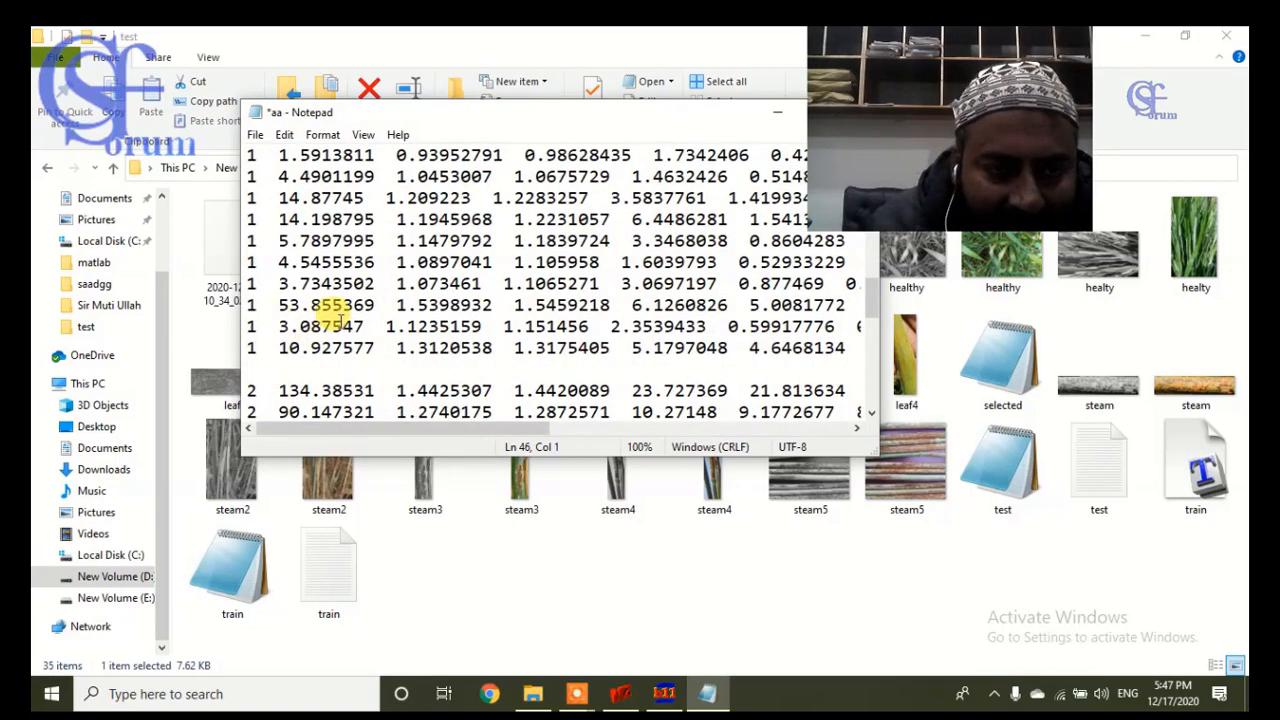
{"action": "key", "text": "BackSpace"}
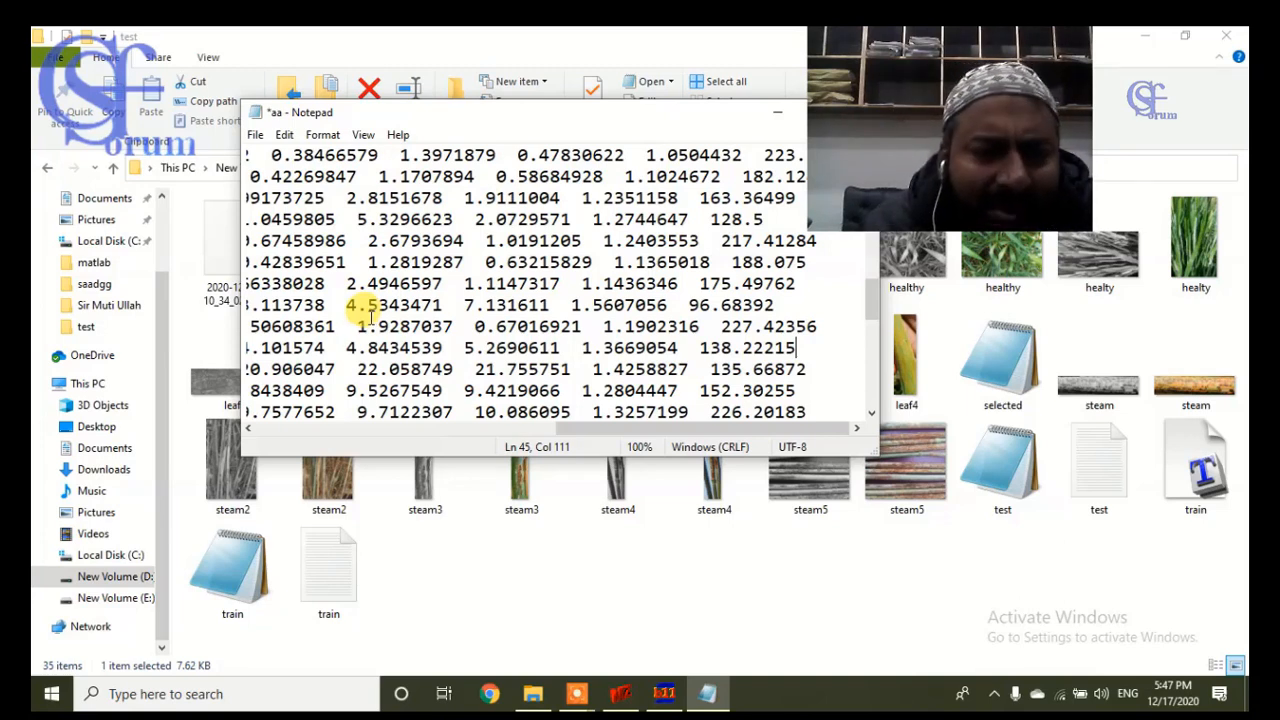
{"action": "left_click", "coordinate": [257, 138]}
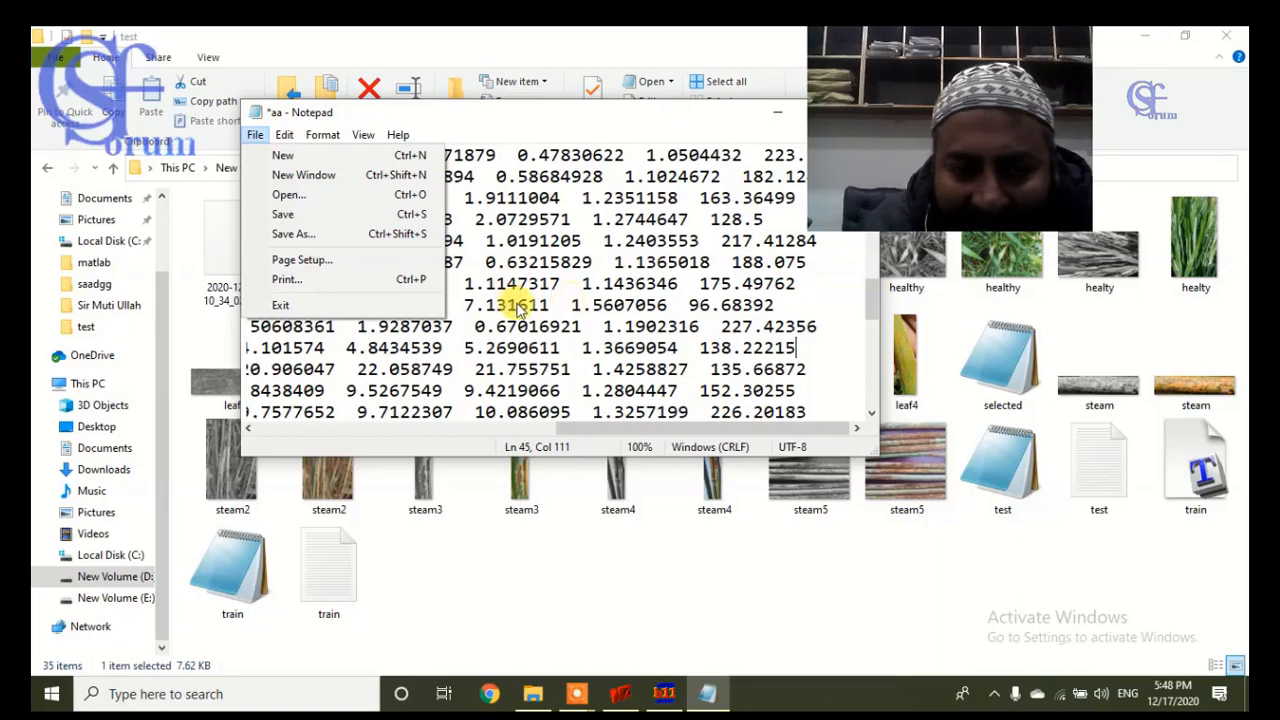
{"action": "left_click", "coordinate": [331, 236]}
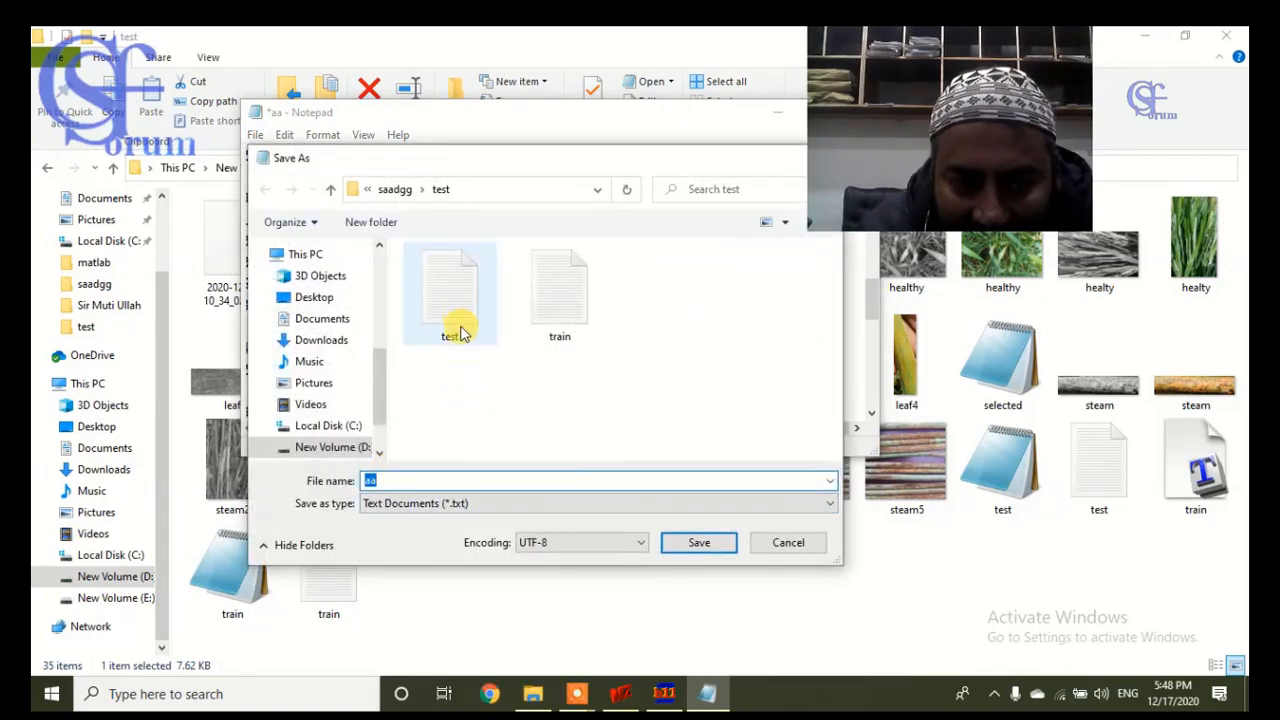
{"action": "left_click", "coordinate": [788, 543]}
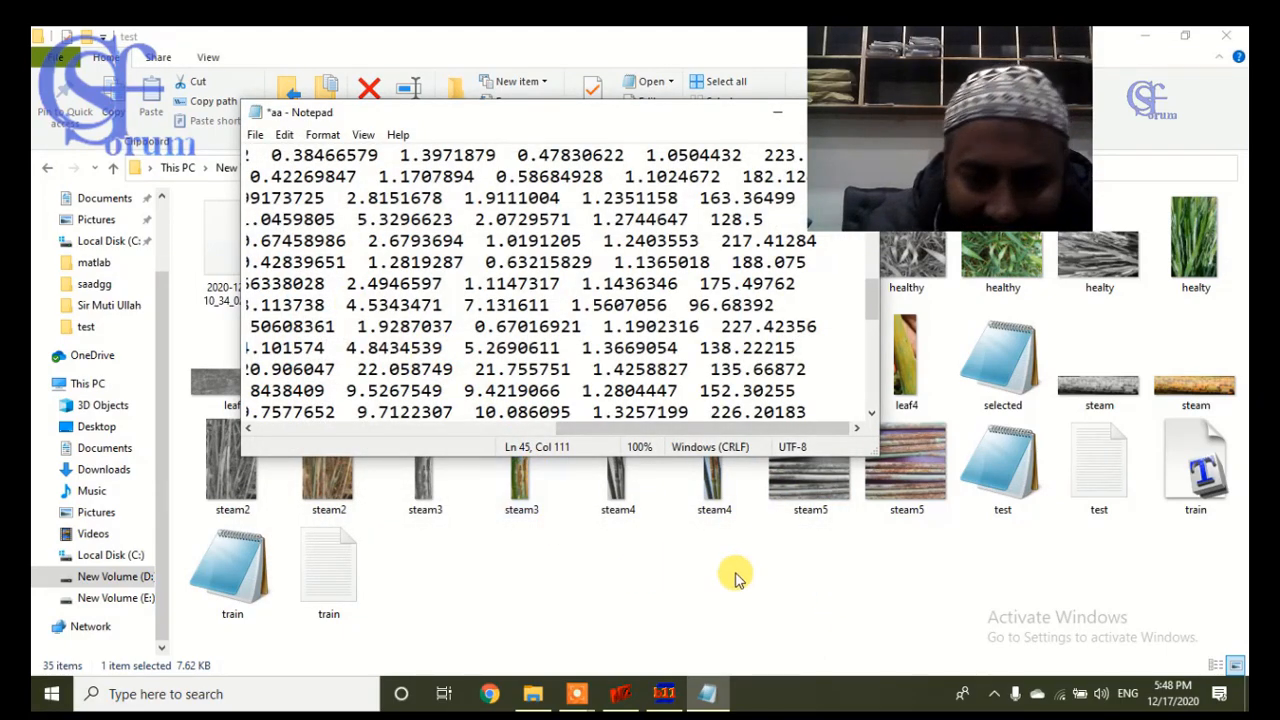
Replace all remaining rows between the *data and *end lines with the block of rows that was cut.
{"action": "left_click_drag", "start_coordinate": [620, 428], "coordinate": [295, 427]}
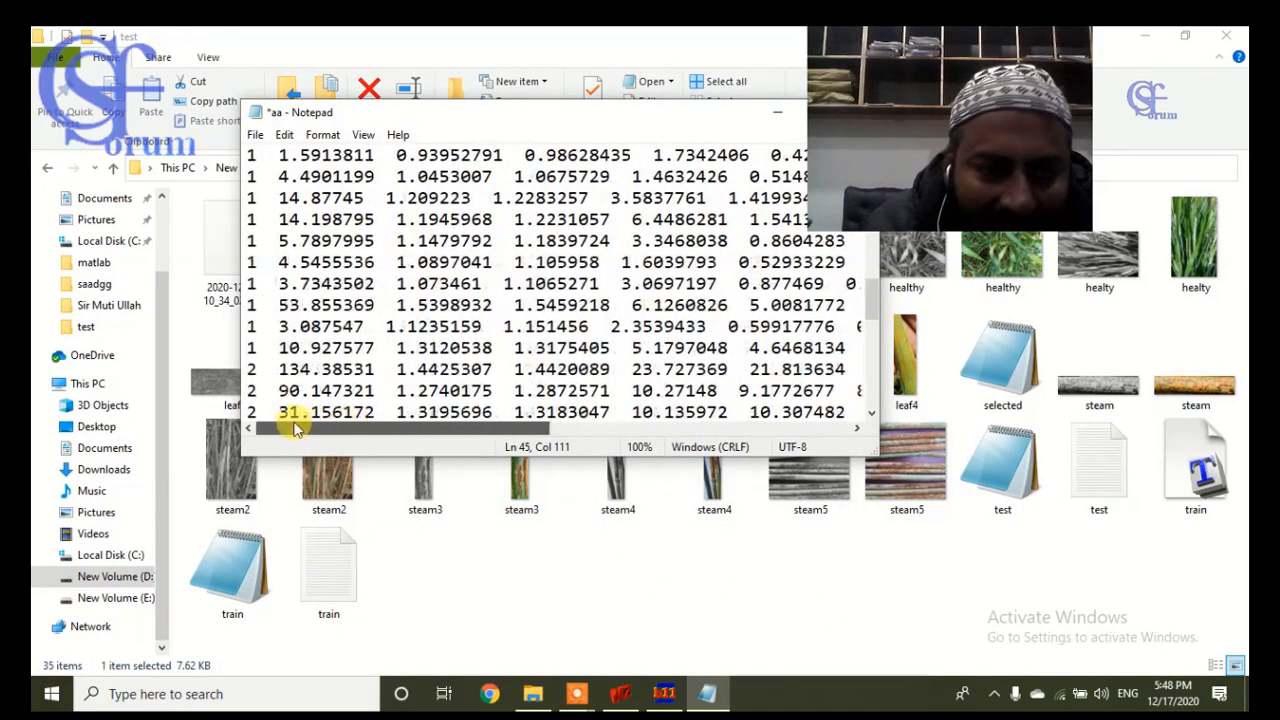
{"action": "scroll", "coordinate": [267, 372], "scroll_direction": "up", "scroll_amount": 10}
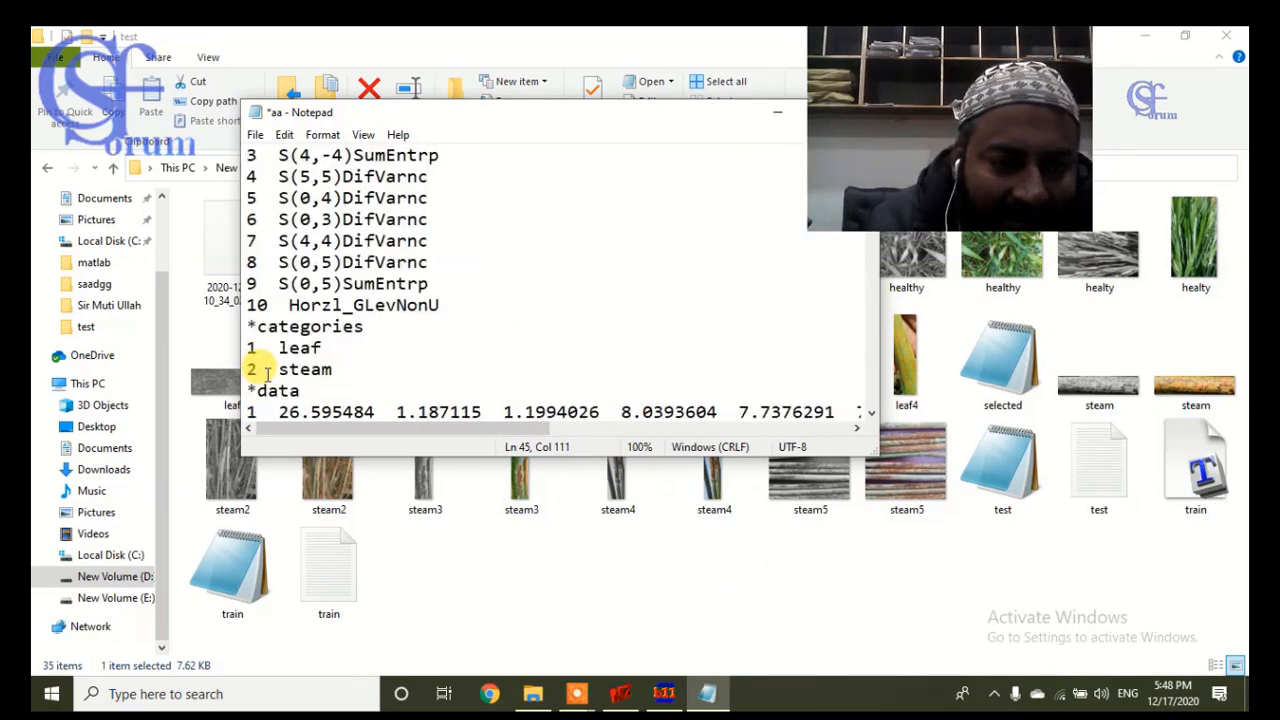
{"action": "scroll", "coordinate": [267, 372], "scroll_direction": "down", "scroll_amount": 2}
{"action": "left_click_drag", "start_coordinate": [250, 311], "coordinate": [308, 394]}
{"action": "scroll", "coordinate": [288, 377], "scroll_direction": "down", "scroll_amount": 10}
{"action": "scroll", "coordinate": [287, 378], "scroll_direction": "down", "scroll_amount": 7}
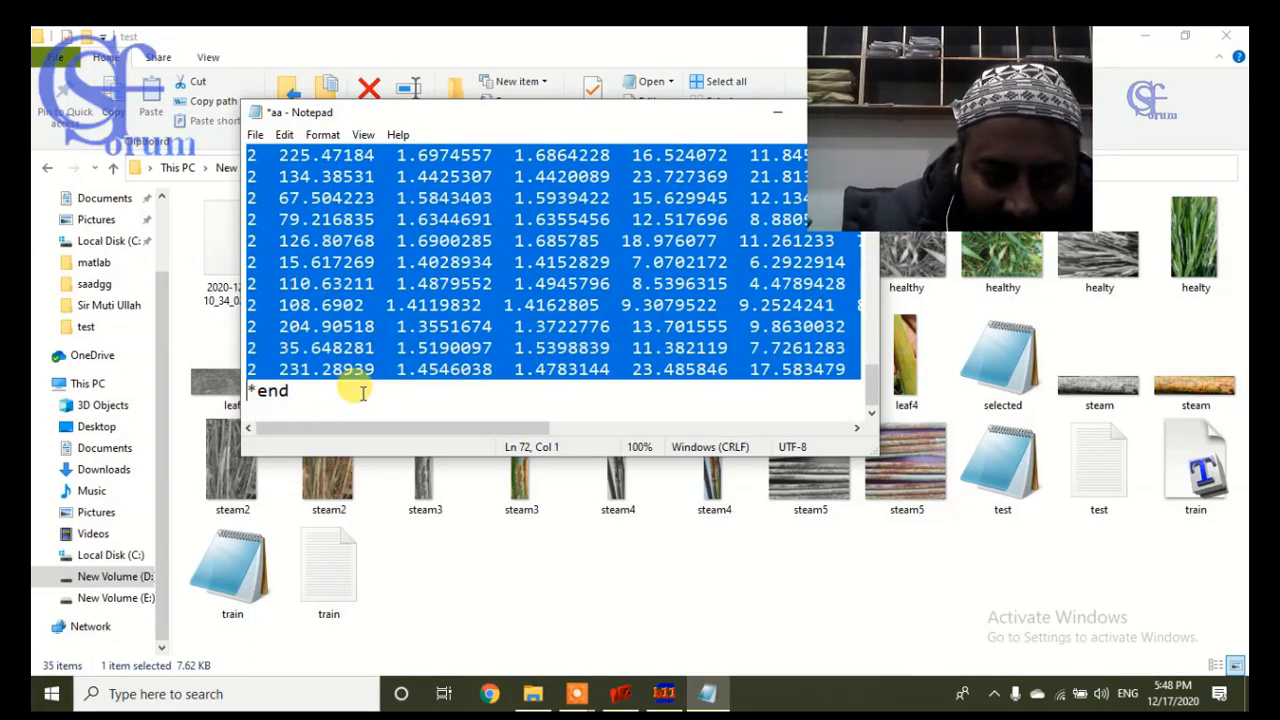
{"action": "key", "text": "shift+Left"}
{"action": "key", "text": "Delete"}
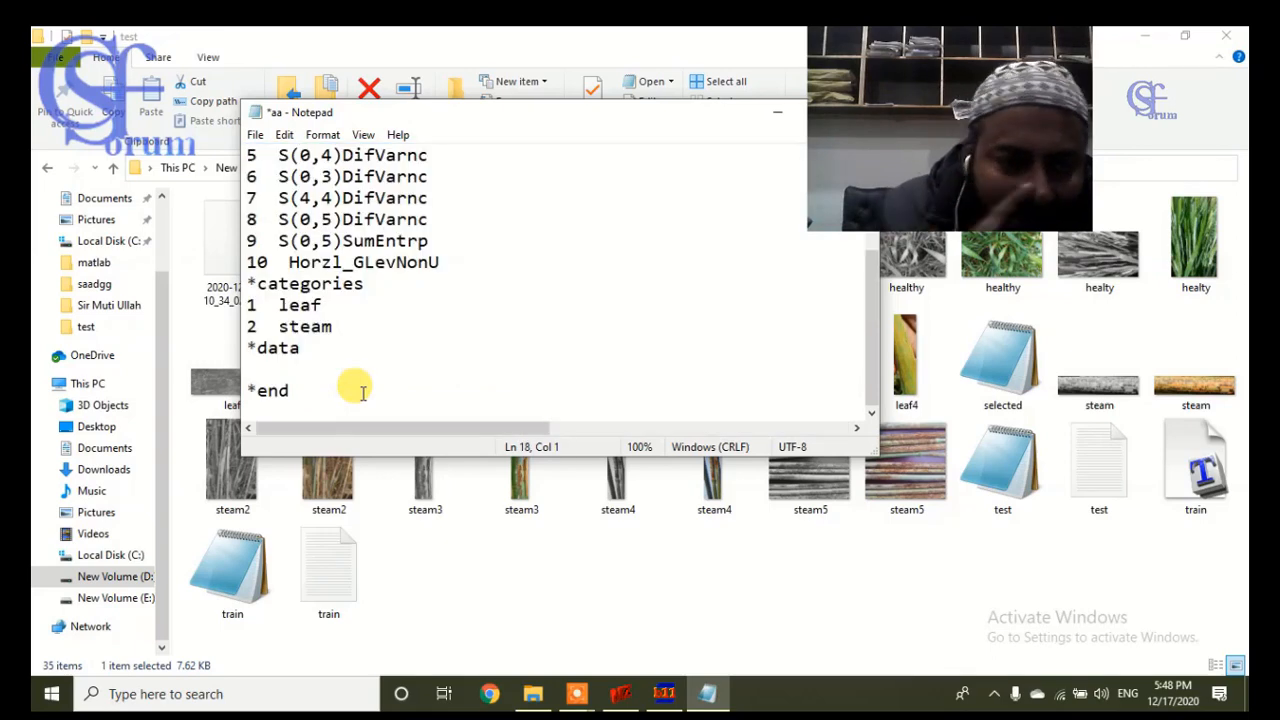
{"action": "key", "text": "ctrl+v"}
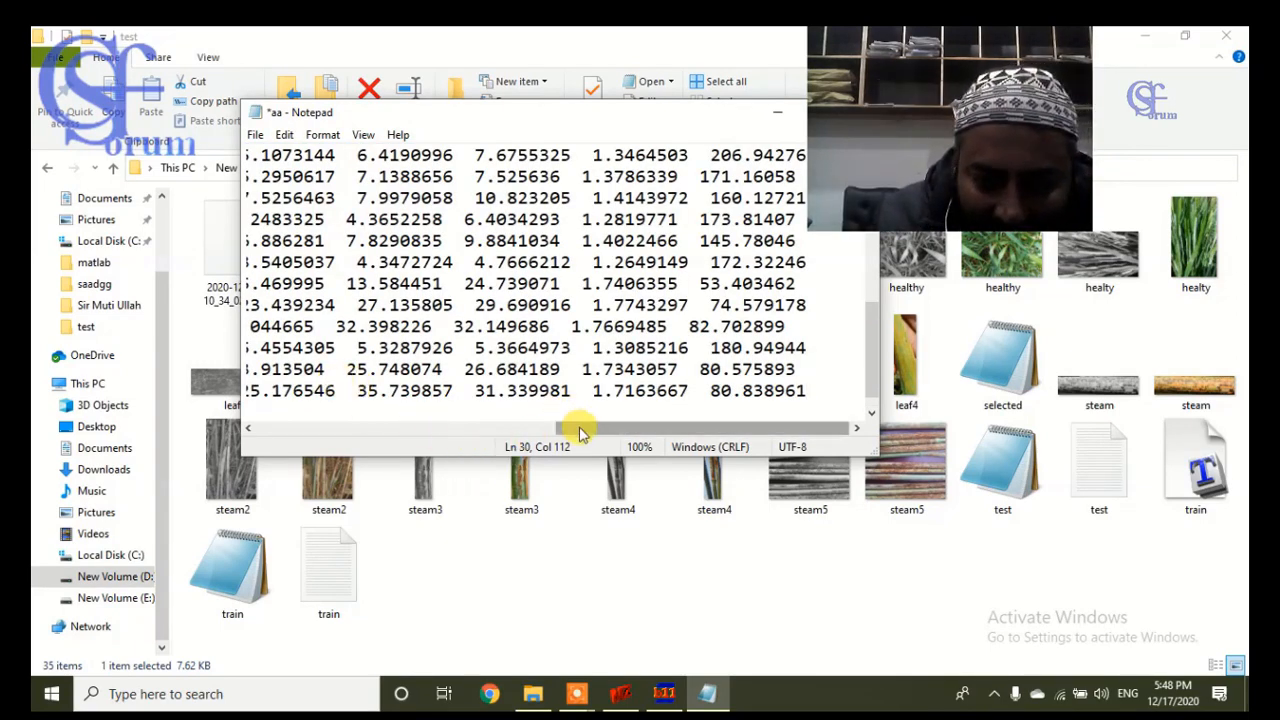
{"action": "left_click_drag", "start_coordinate": [580, 428], "coordinate": [252, 431]}
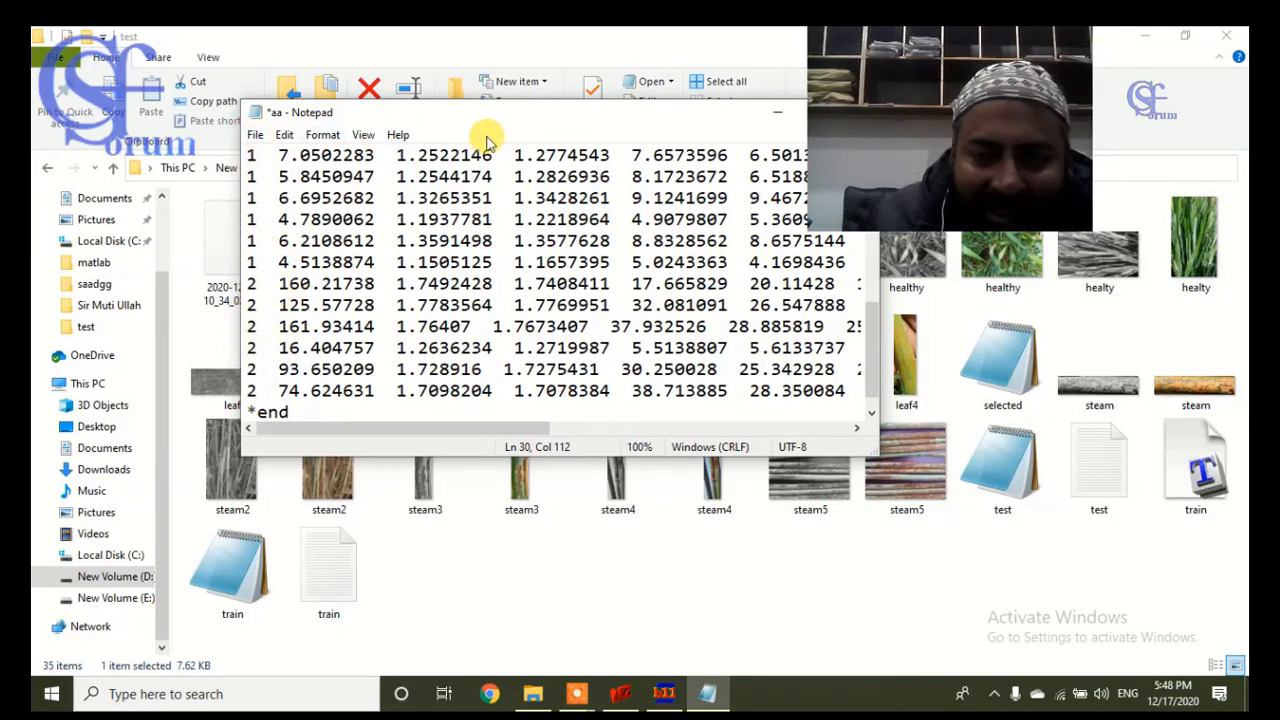
Close the aa file without saving the changes.
{"action": "left_click_drag", "start_coordinate": [560, 116], "coordinate": [331, 147]}
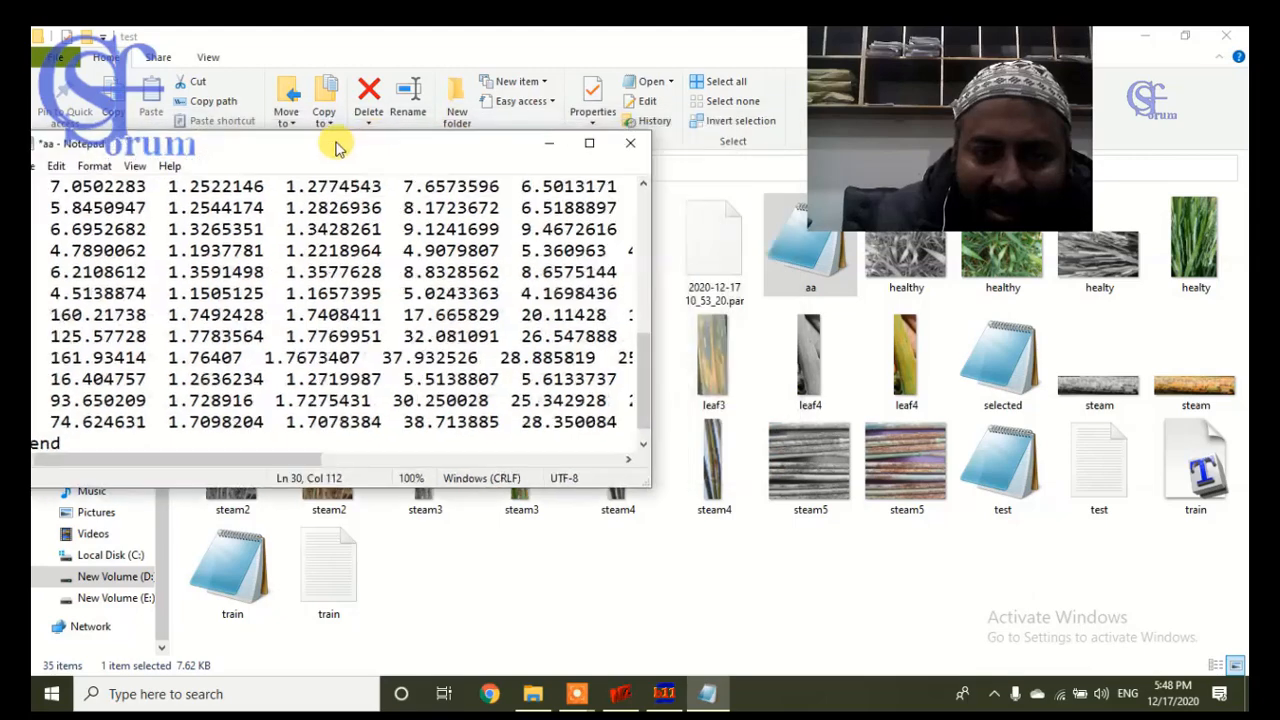
{"action": "left_click", "coordinate": [628, 147]}
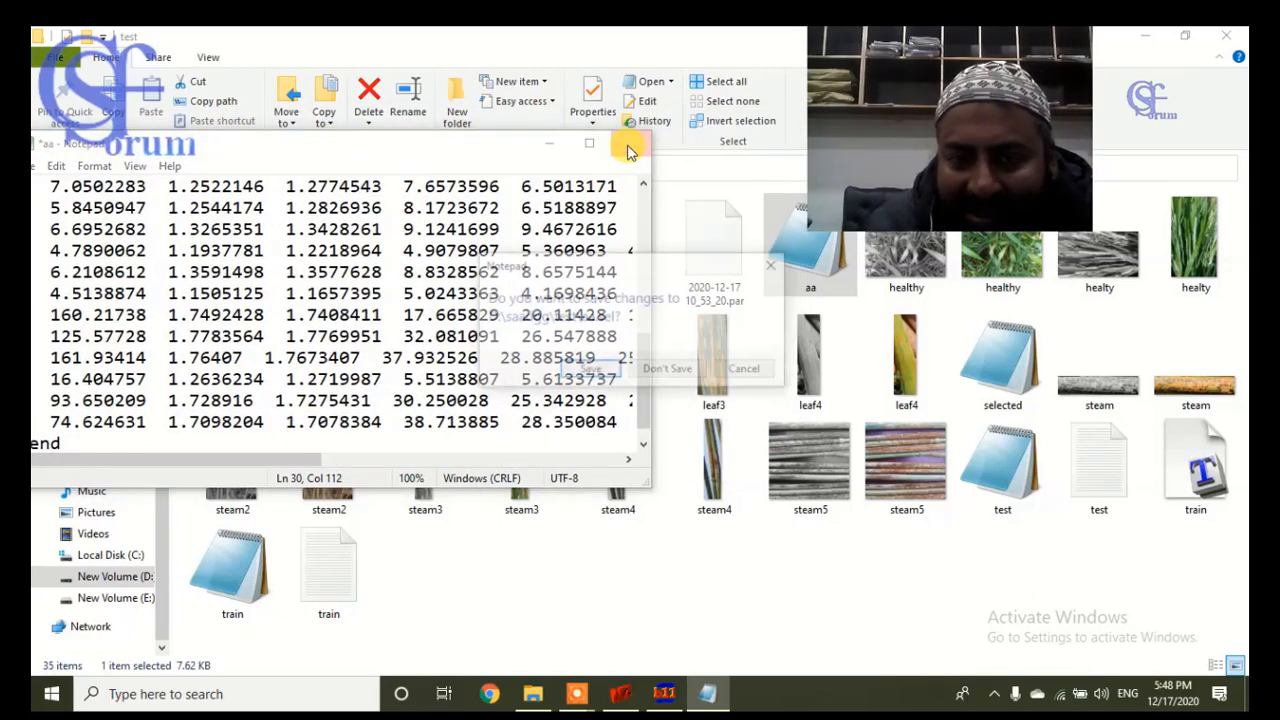
{"action": "left_click", "coordinate": [670, 370]}
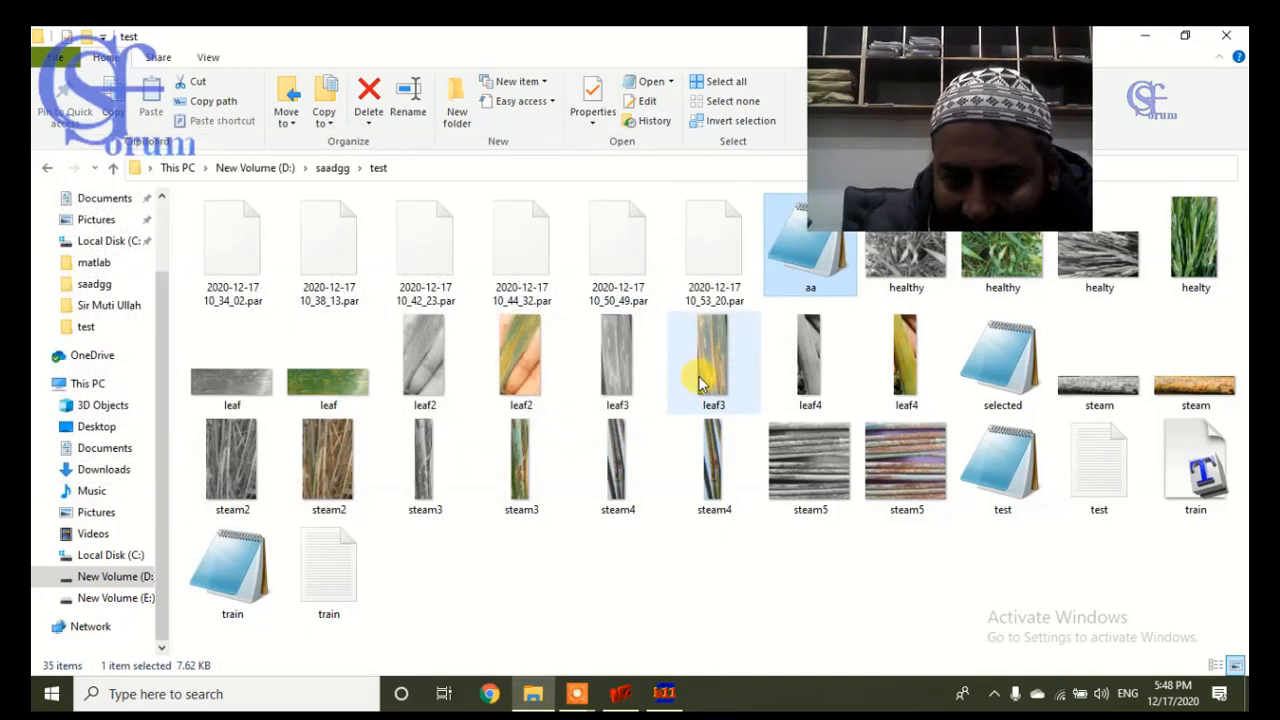
Switch to B11 and load aa.sel from the test folder as the input data.
{"action": "left_click", "coordinate": [665, 688]}
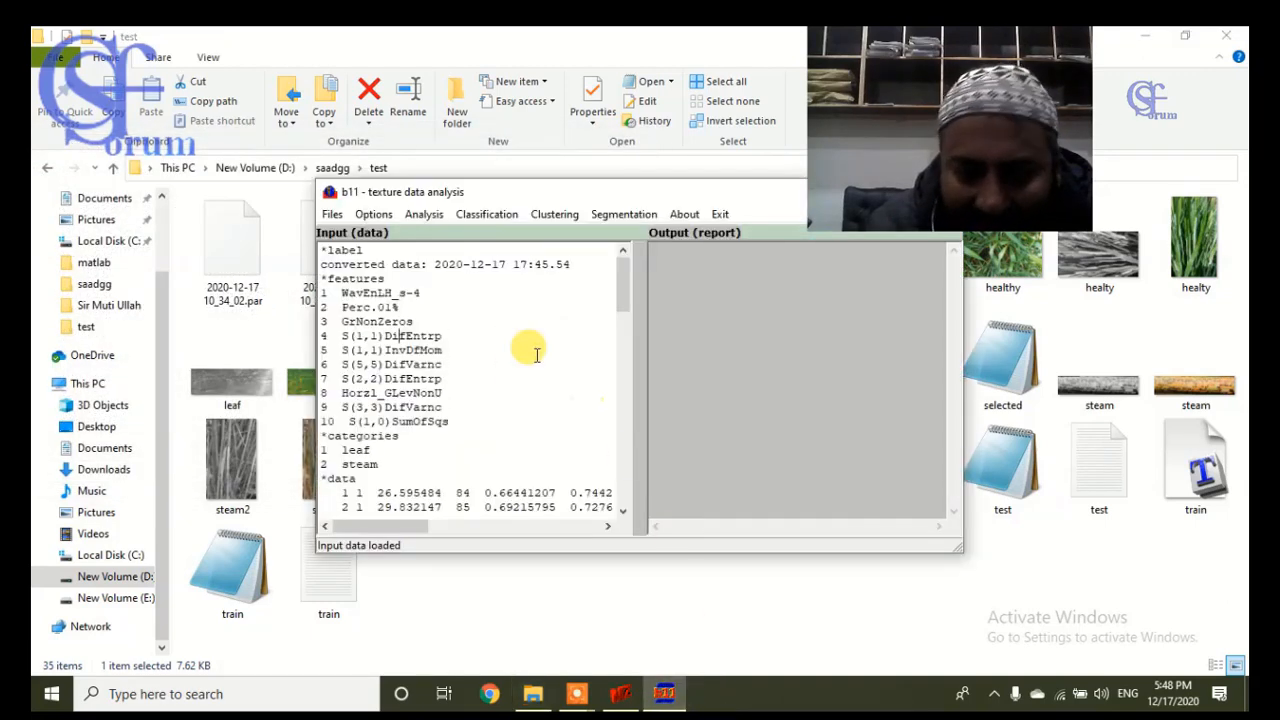
{"action": "left_click", "coordinate": [333, 214]}
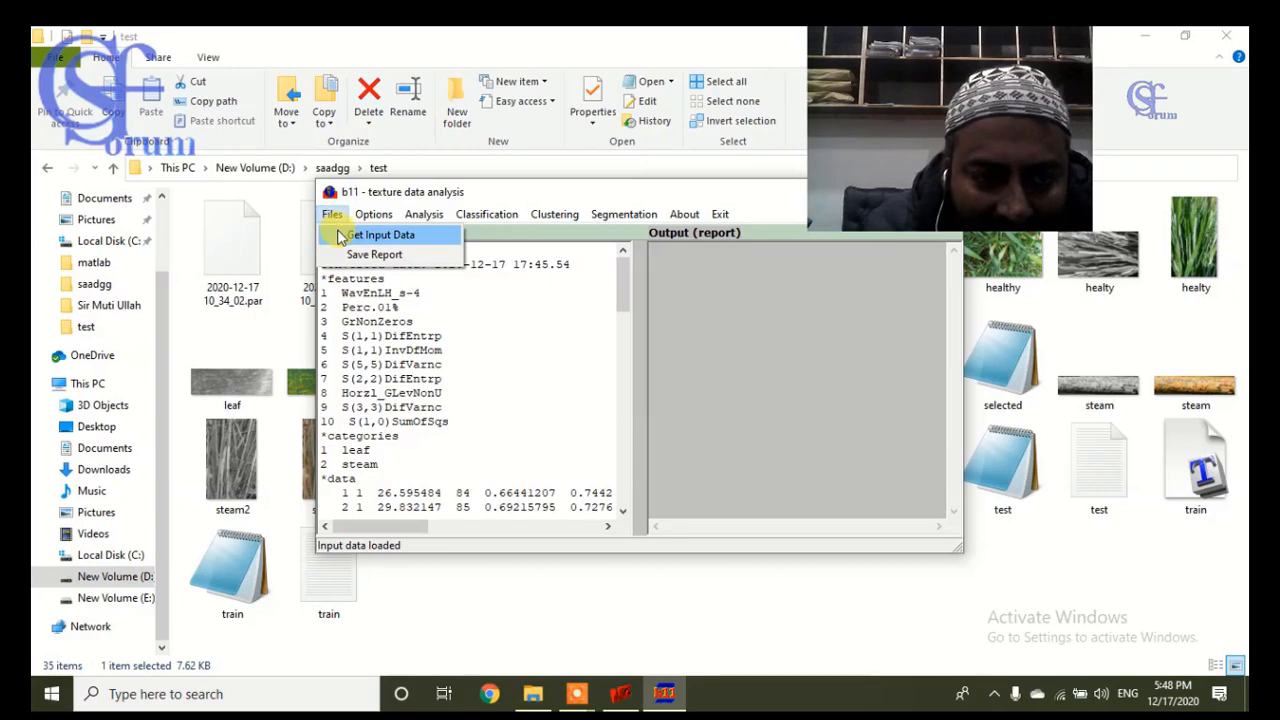
{"action": "left_click", "coordinate": [380, 235]}
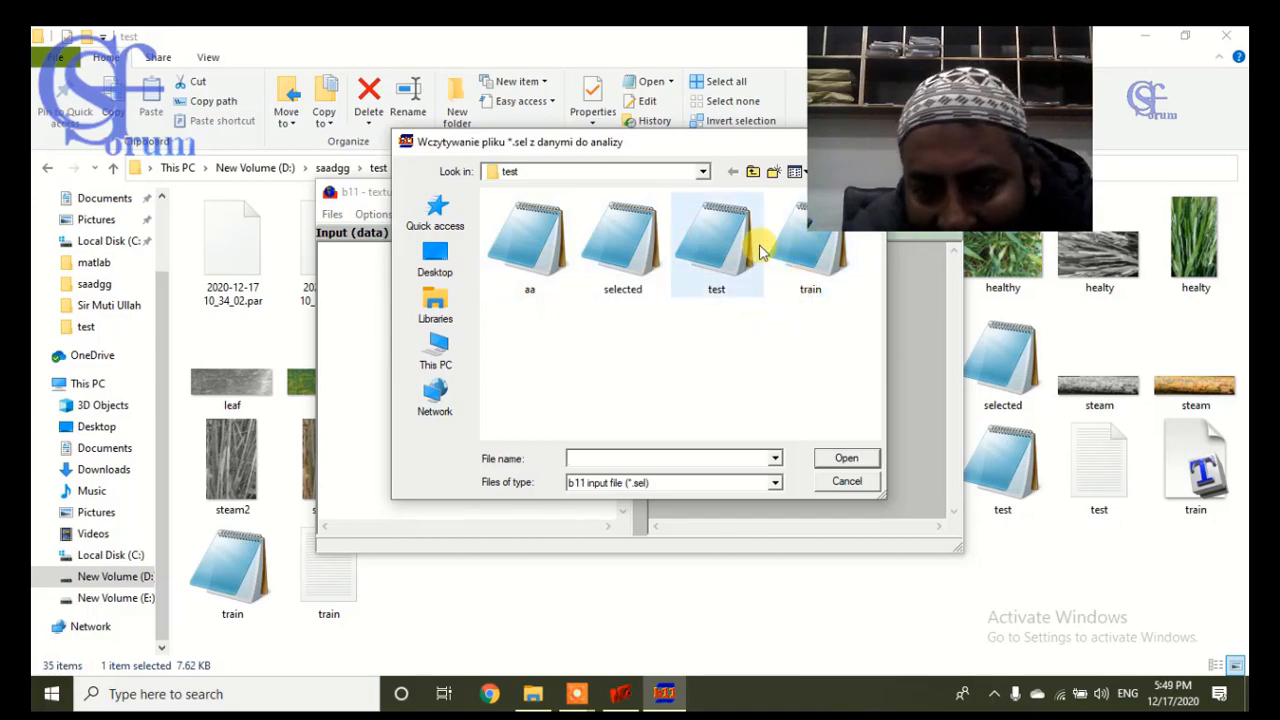
{"action": "double_click", "coordinate": [545, 255]}
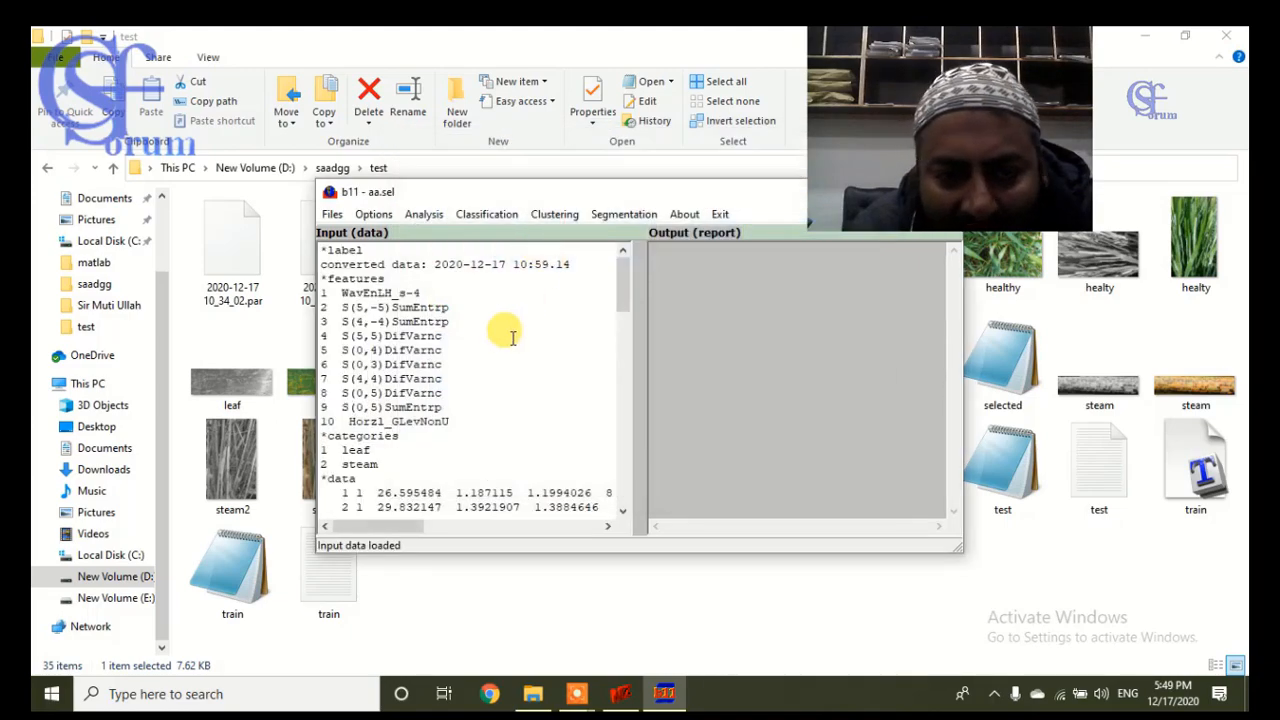
{"action": "left_click_drag", "start_coordinate": [626, 277], "coordinate": [621, 248]}
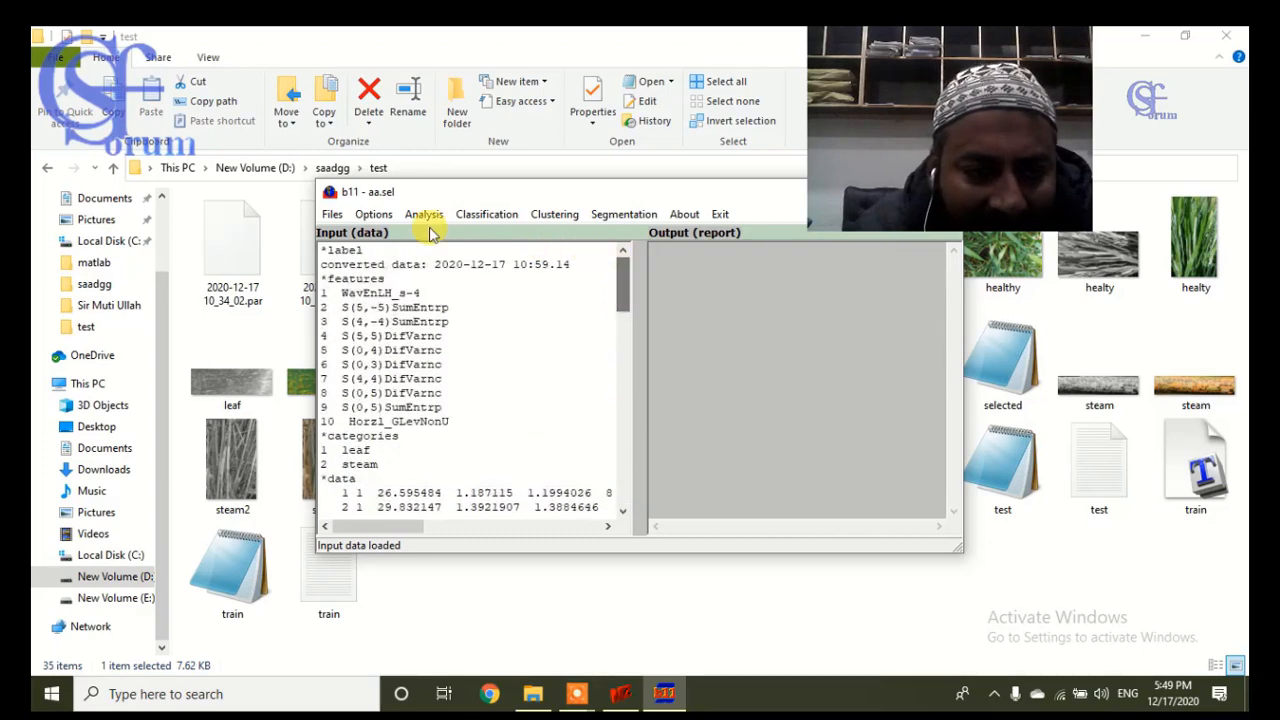
Load train.sel from the test folder as the input data instead.
{"action": "left_click", "coordinate": [336, 215]}
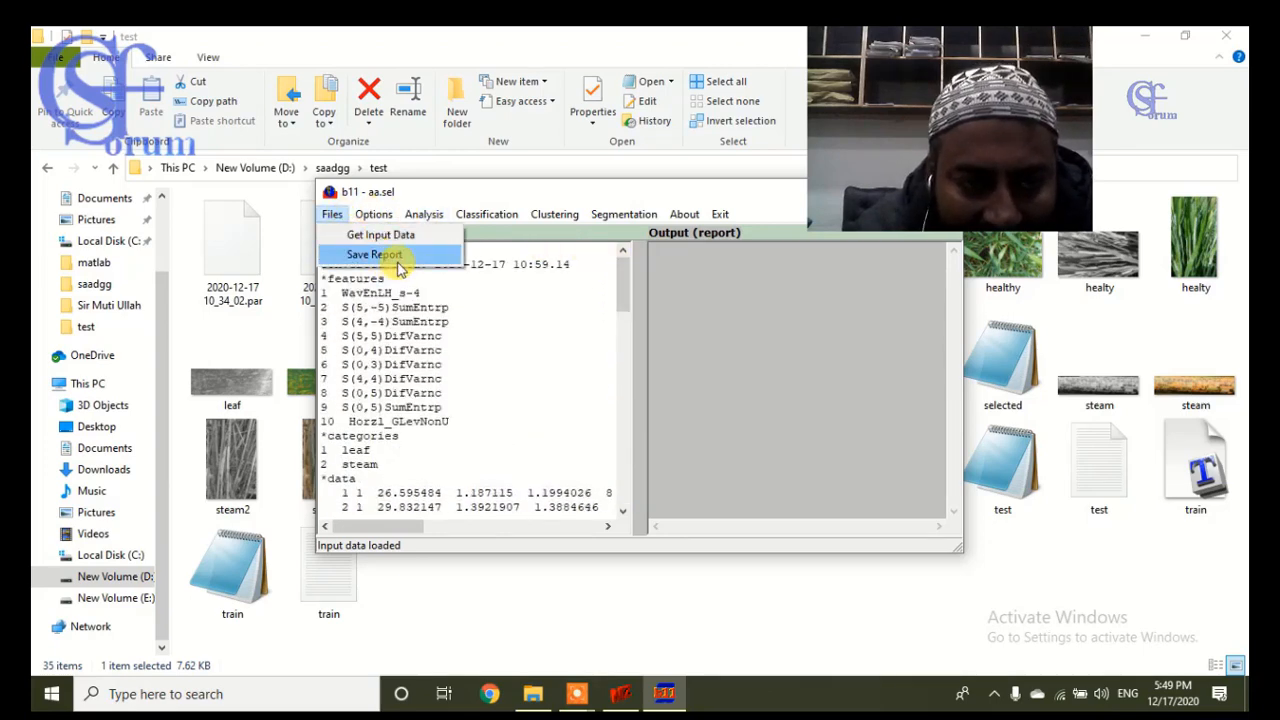
{"action": "left_click", "coordinate": [382, 236]}
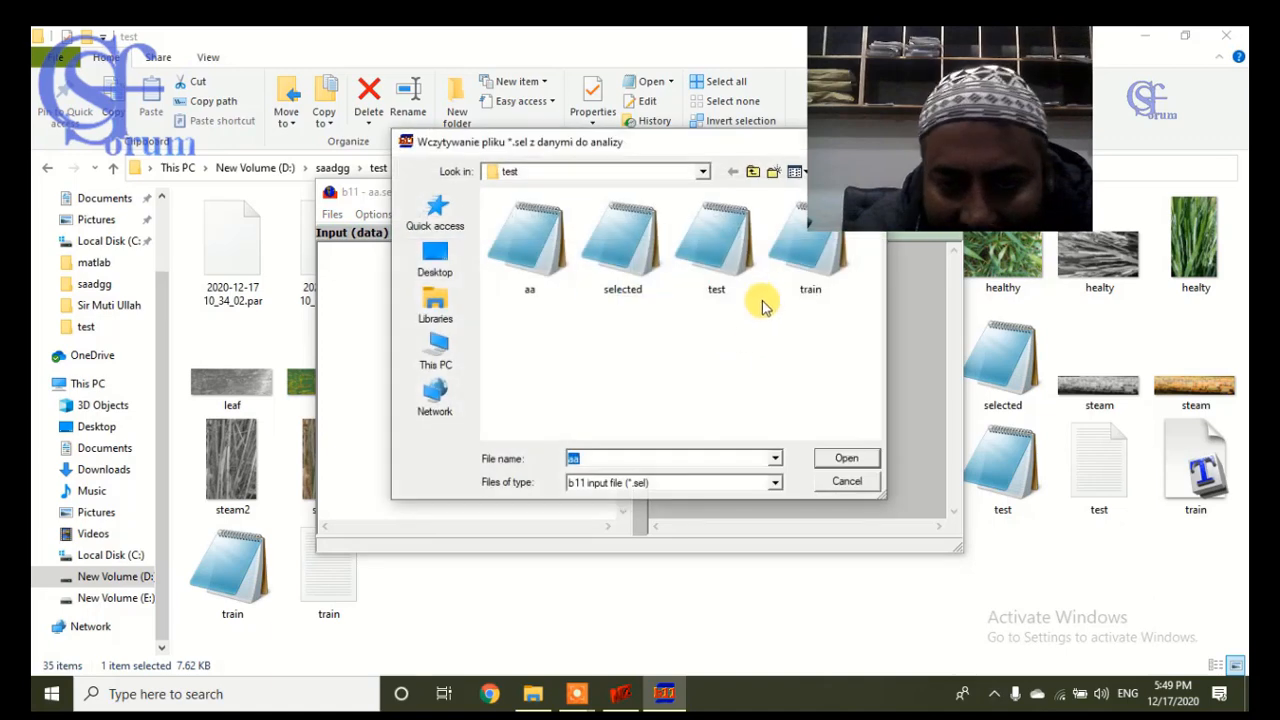
{"action": "left_click", "coordinate": [810, 265]}
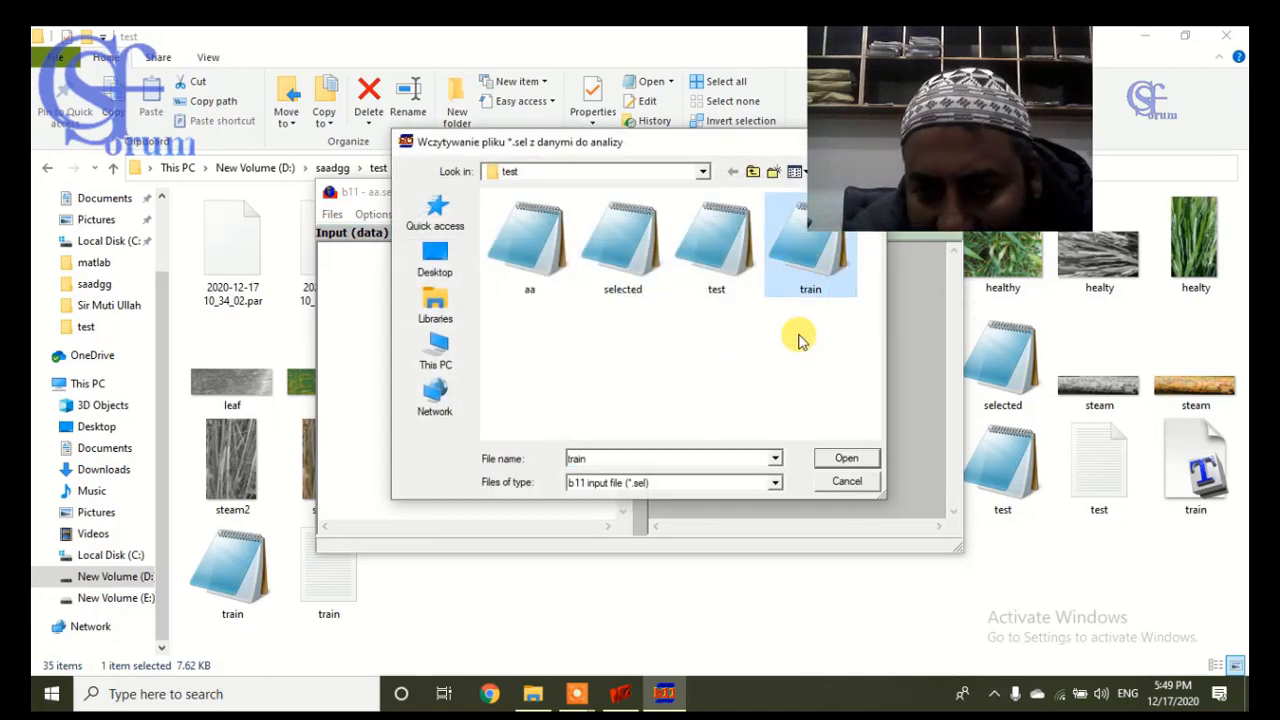
{"action": "left_click", "coordinate": [830, 457]}
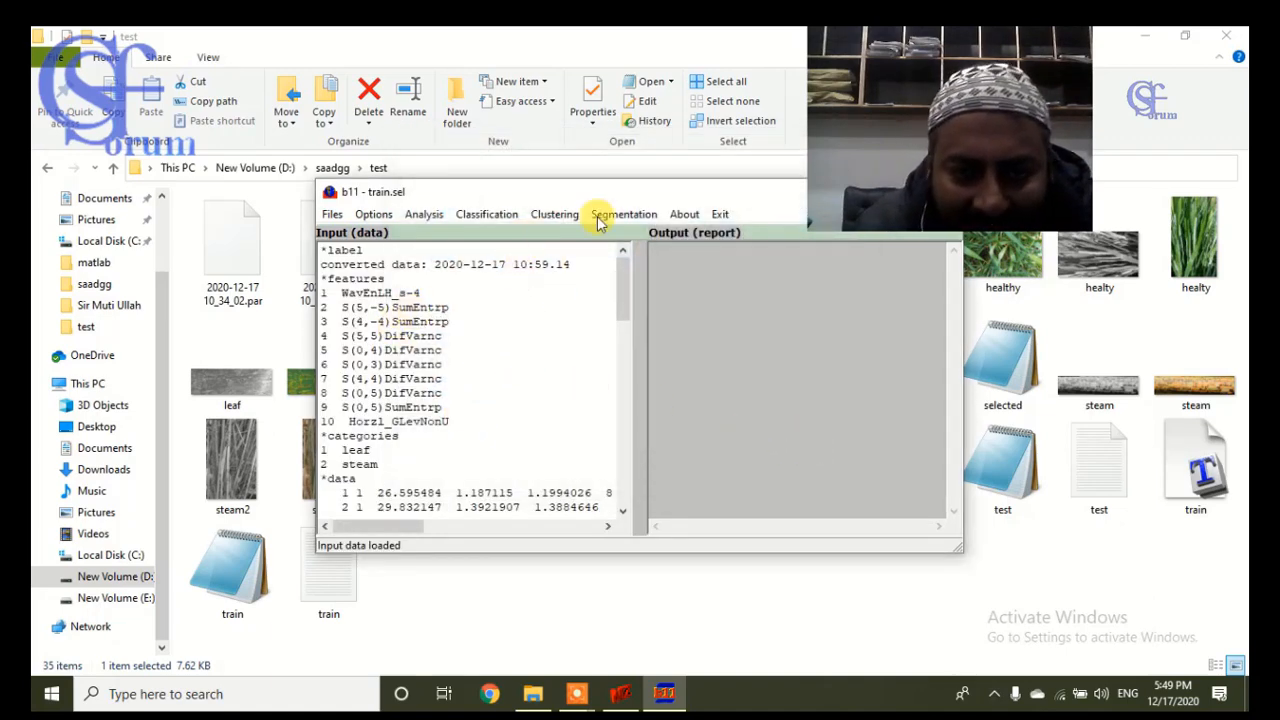
Train the n-class ANN classifier on the loaded train data and examine the misclassified vectors entry in the report.
{"action": "left_click_drag", "start_coordinate": [679, 195], "coordinate": [503, 148]}
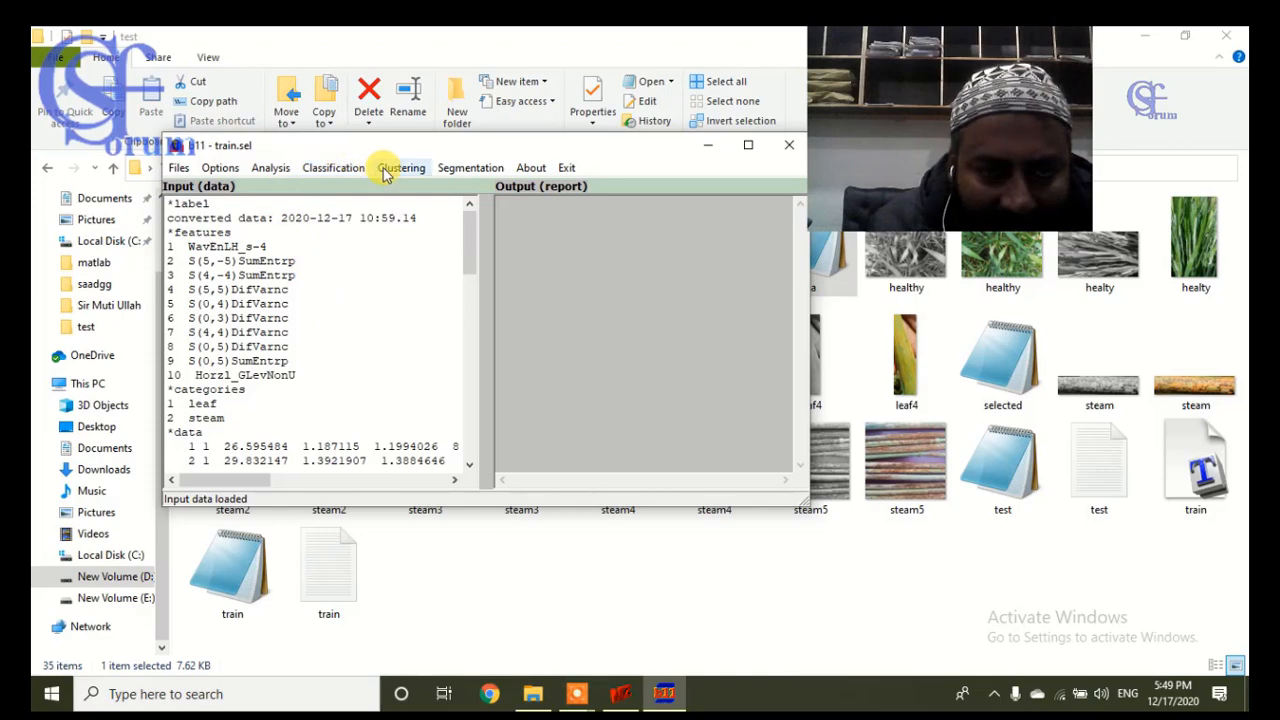
{"action": "left_click", "coordinate": [345, 170]}
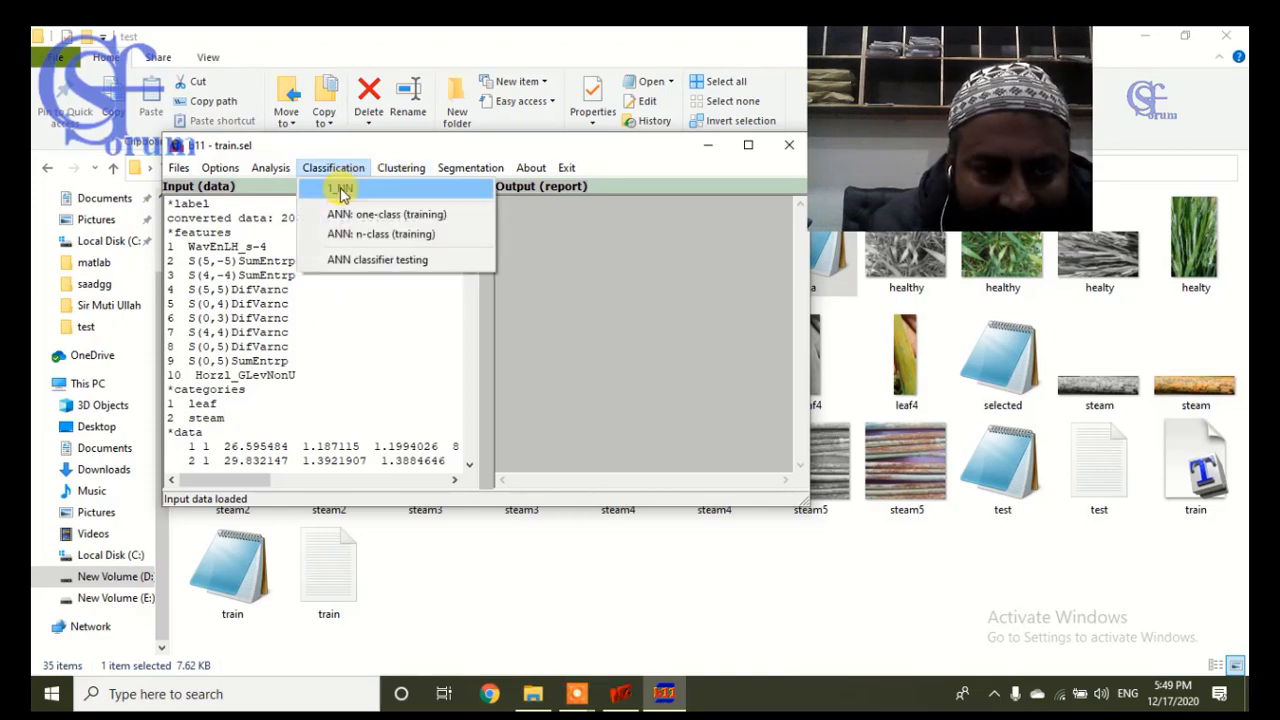
{"action": "left_click", "coordinate": [357, 248]}
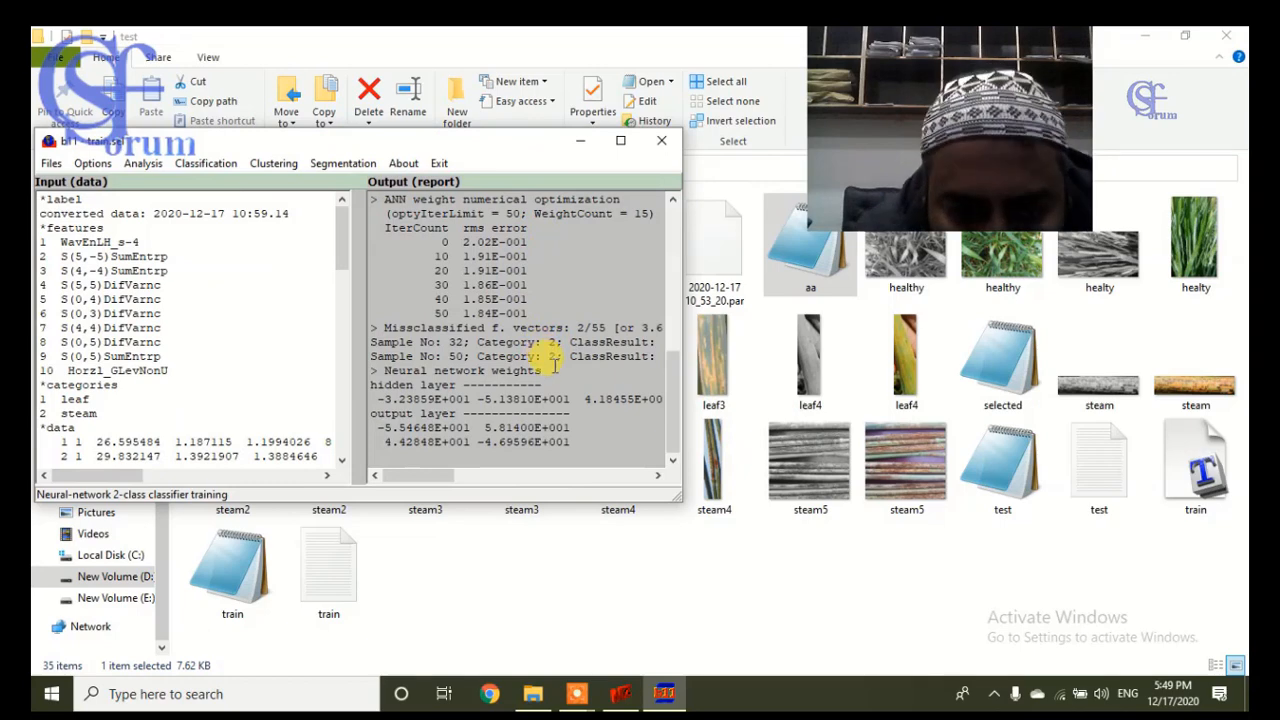
{"action": "left_click", "coordinate": [571, 427]}
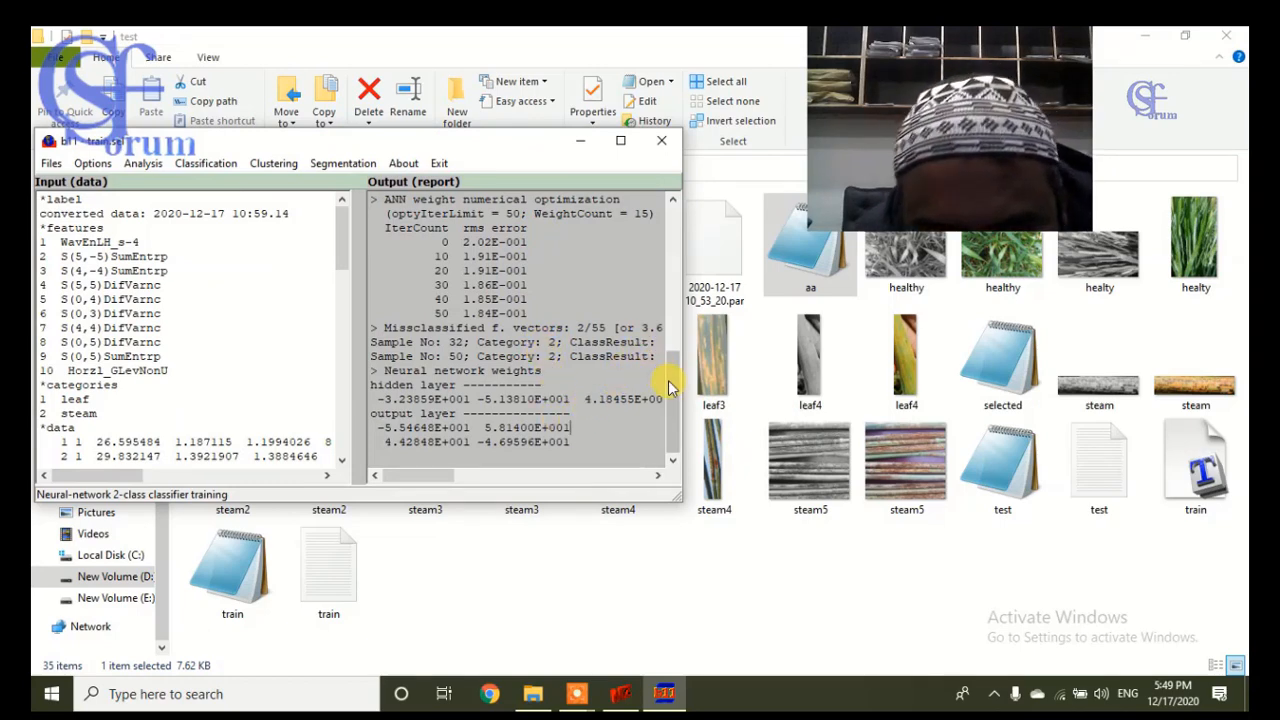
{"action": "left_click_drag", "start_coordinate": [670, 388], "coordinate": [670, 366]}
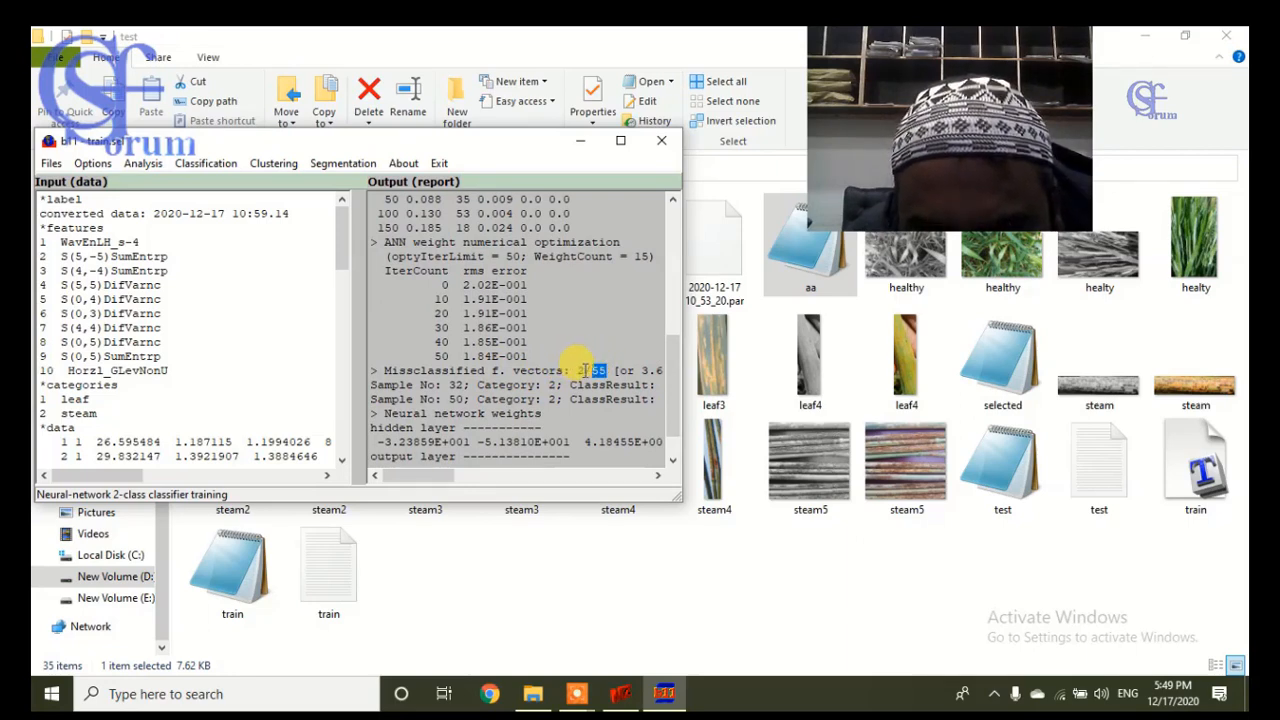
{"action": "double_click", "coordinate": [580, 370]}
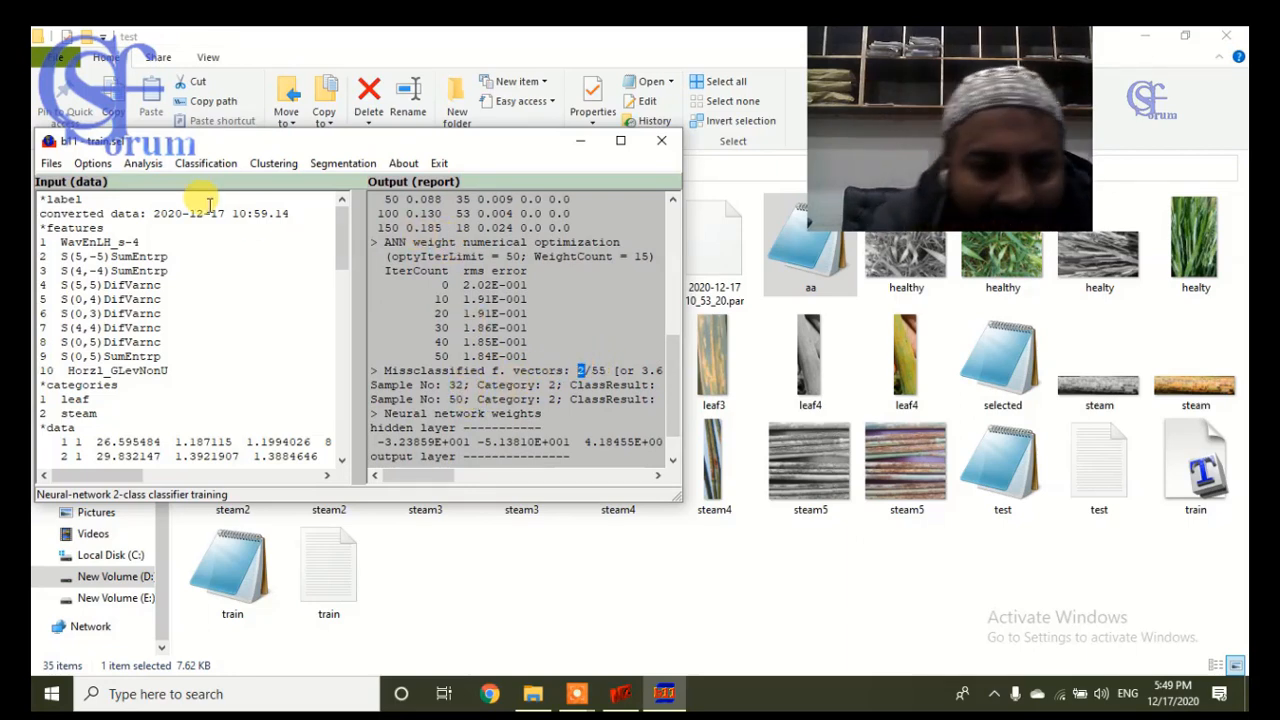
Set the neural network's optimization iteration limit to 70 in the classification options.
{"action": "left_click", "coordinate": [90, 163]}
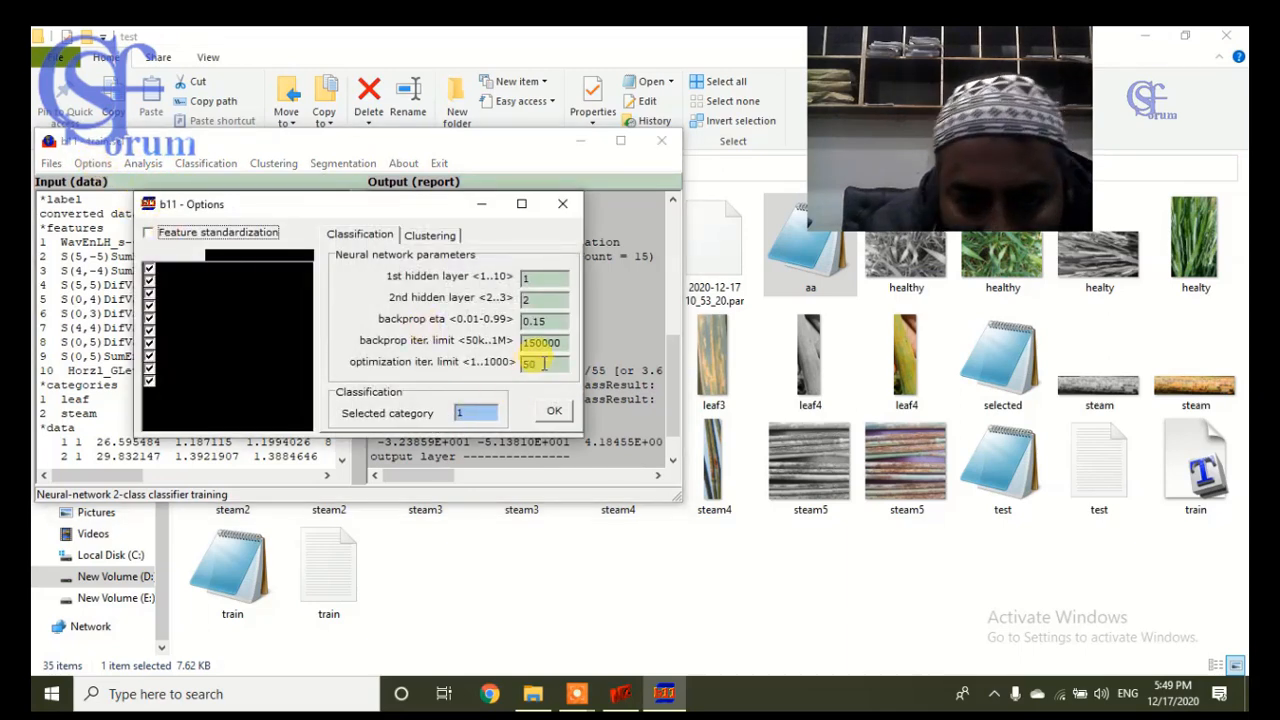
{"action": "double_click", "coordinate": [530, 364]}
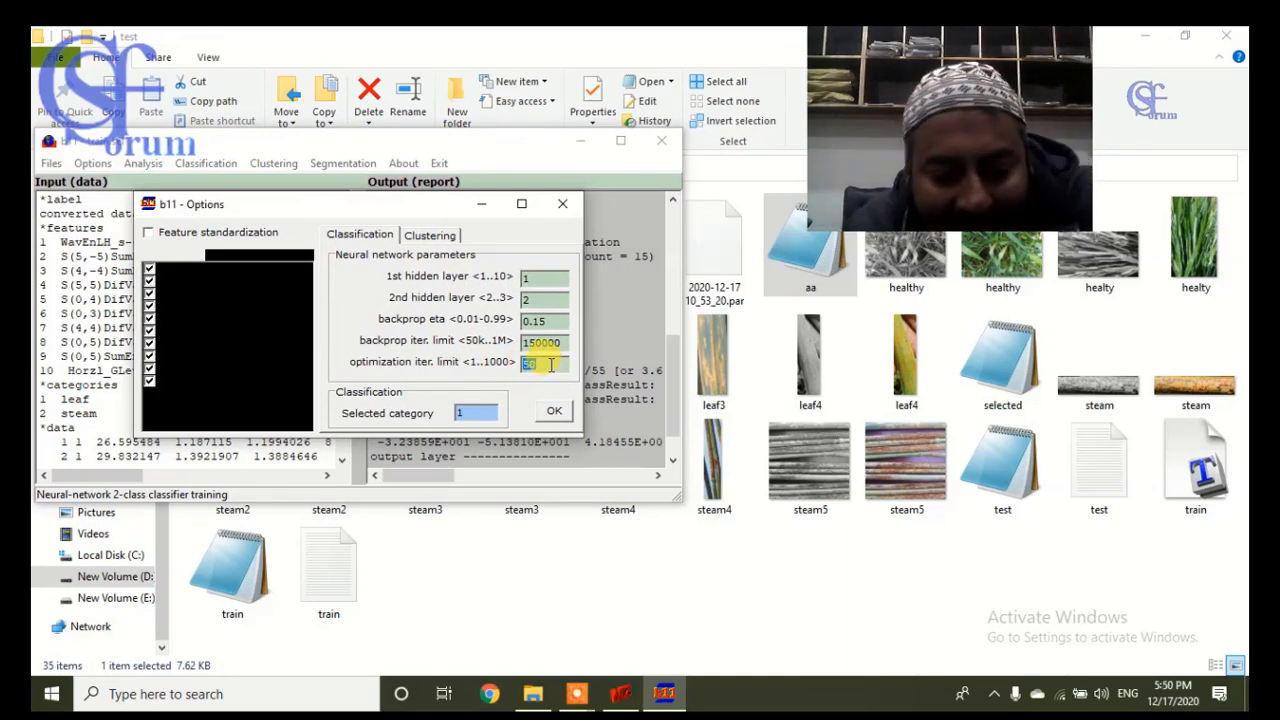
{"action": "type", "text": "70"}
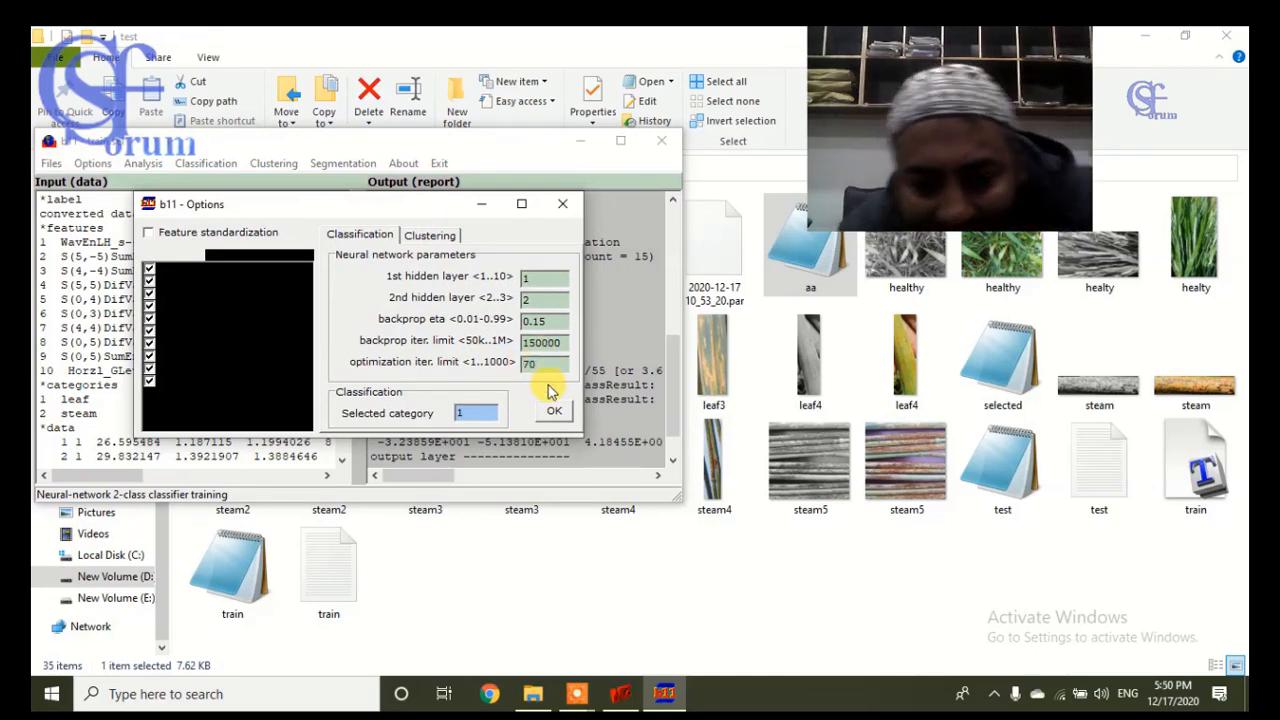
{"action": "left_click", "coordinate": [554, 413]}
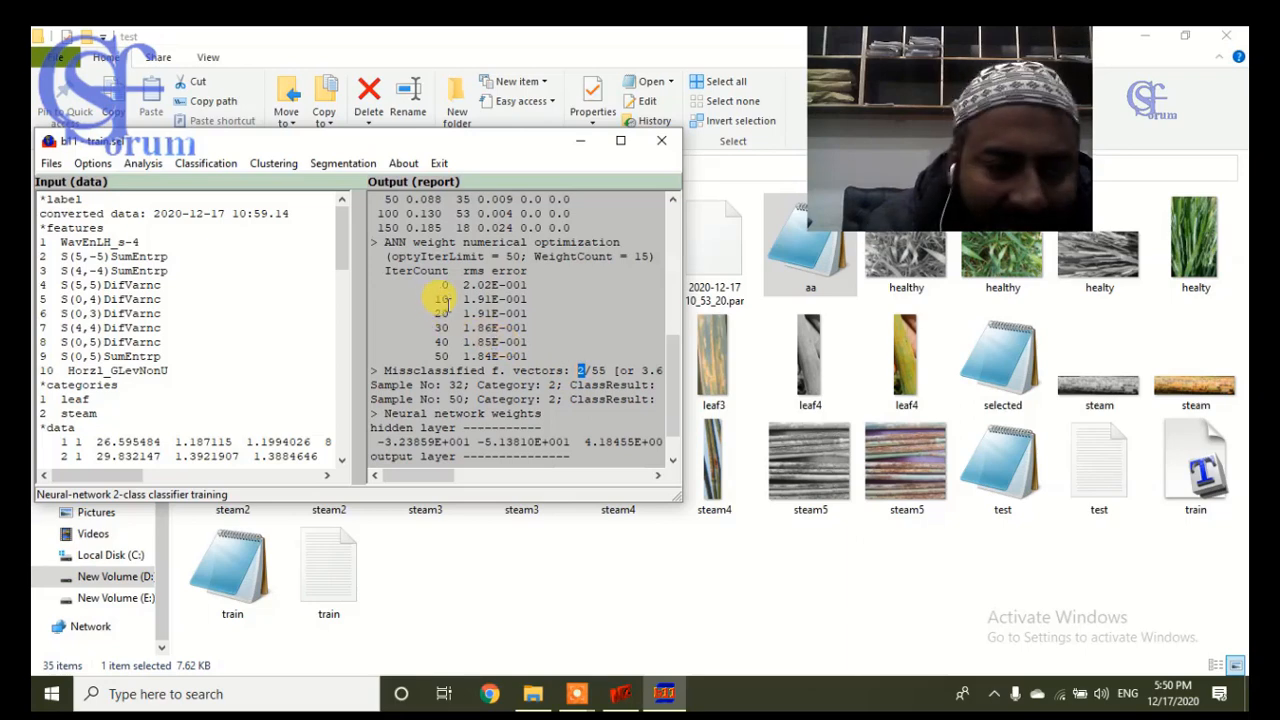
{"action": "left_click", "coordinate": [52, 166]}
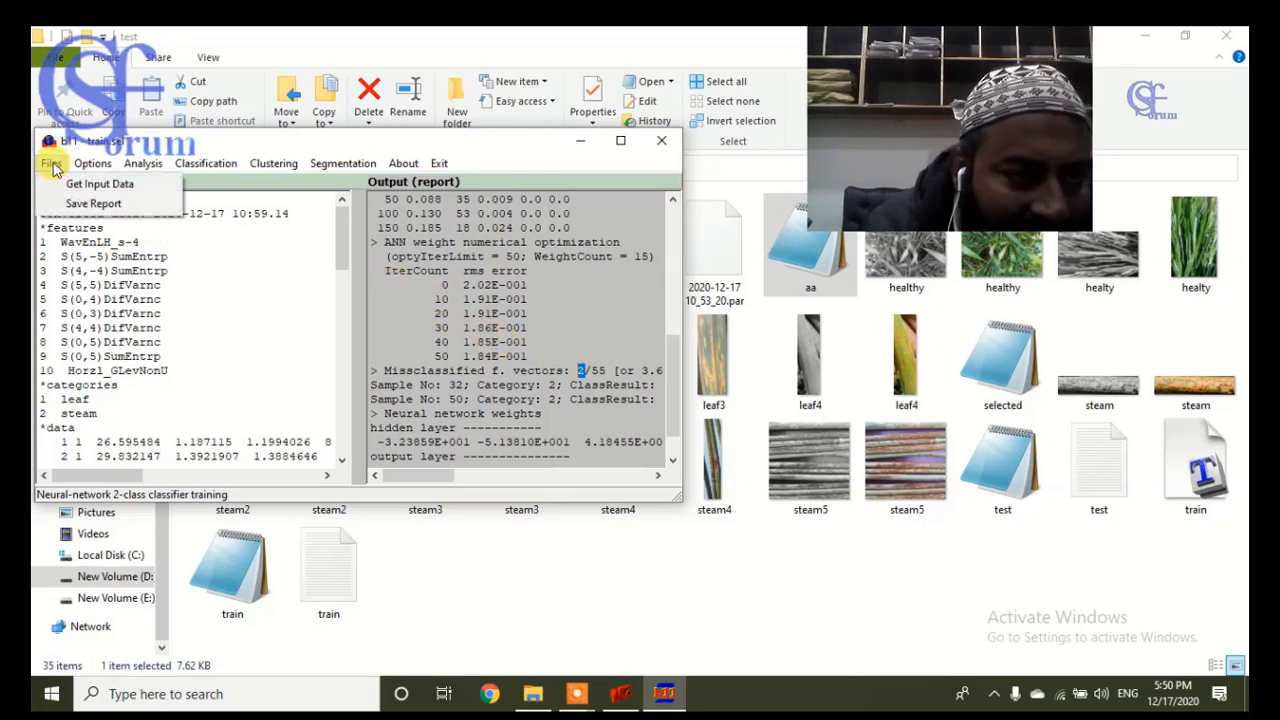
{"action": "left_click", "coordinate": [96, 205]}
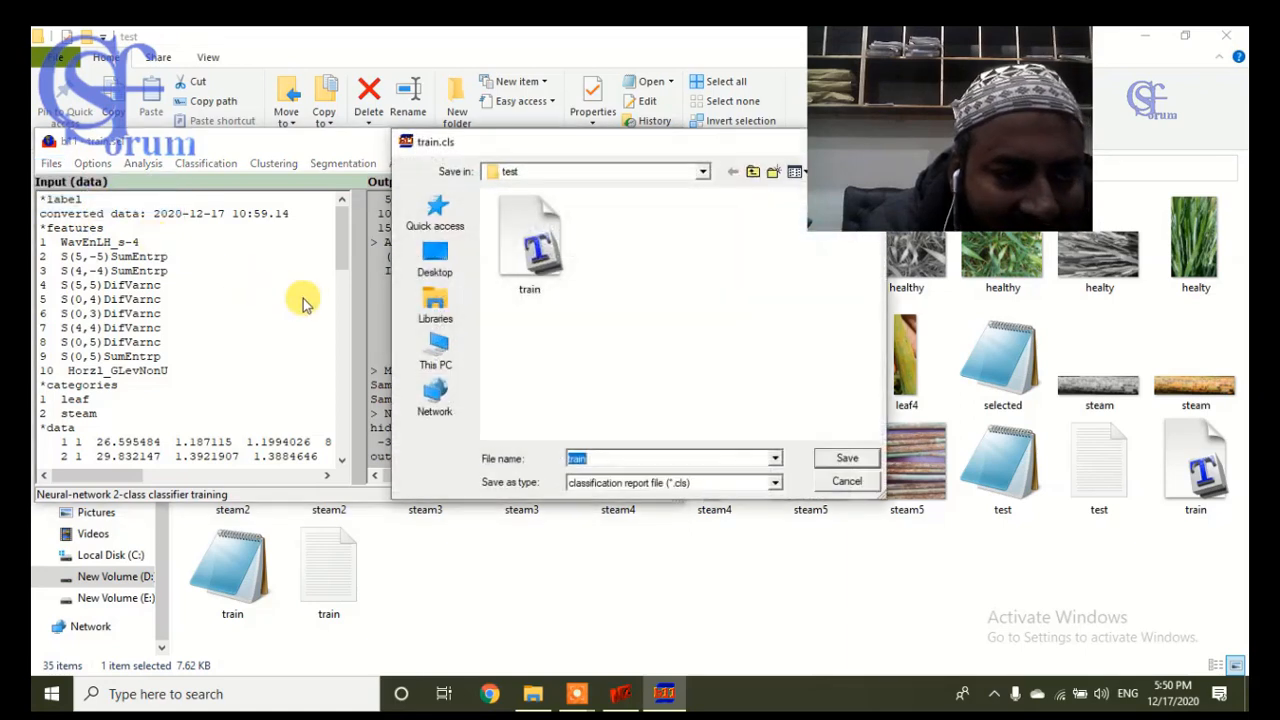
{"action": "left_click", "coordinate": [521, 245]}
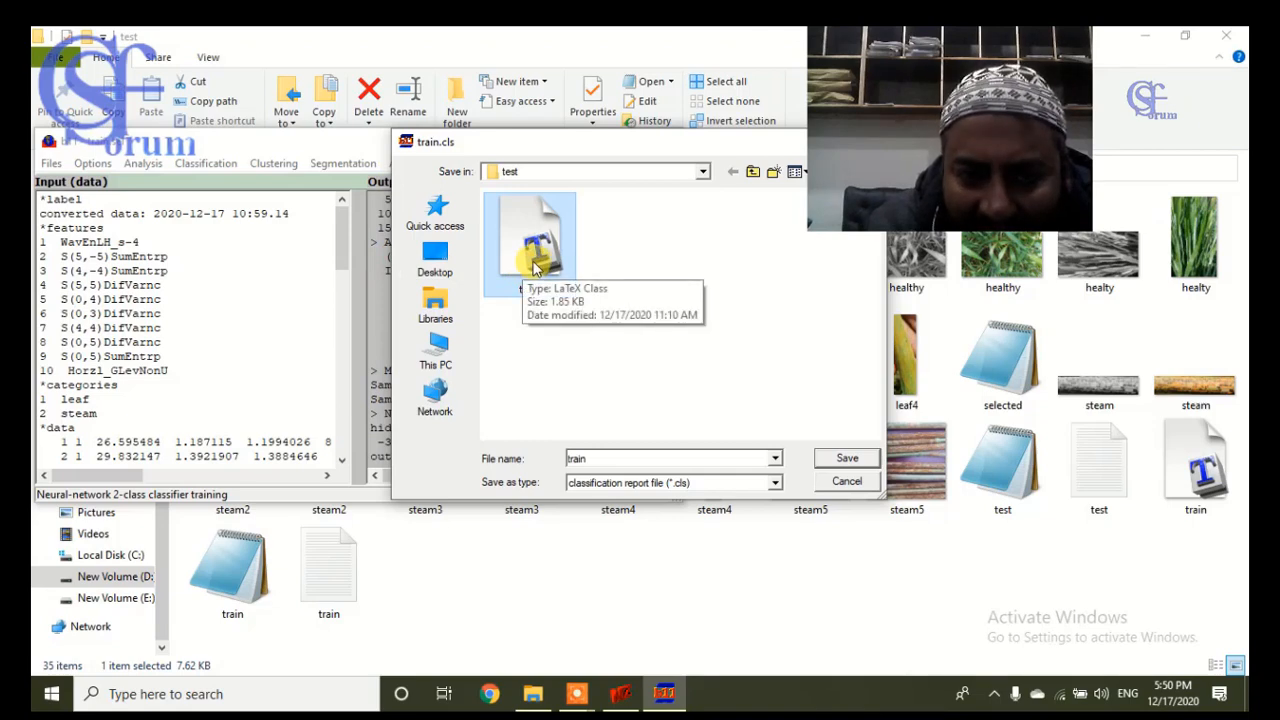
{"action": "left_click", "coordinate": [847, 482]}
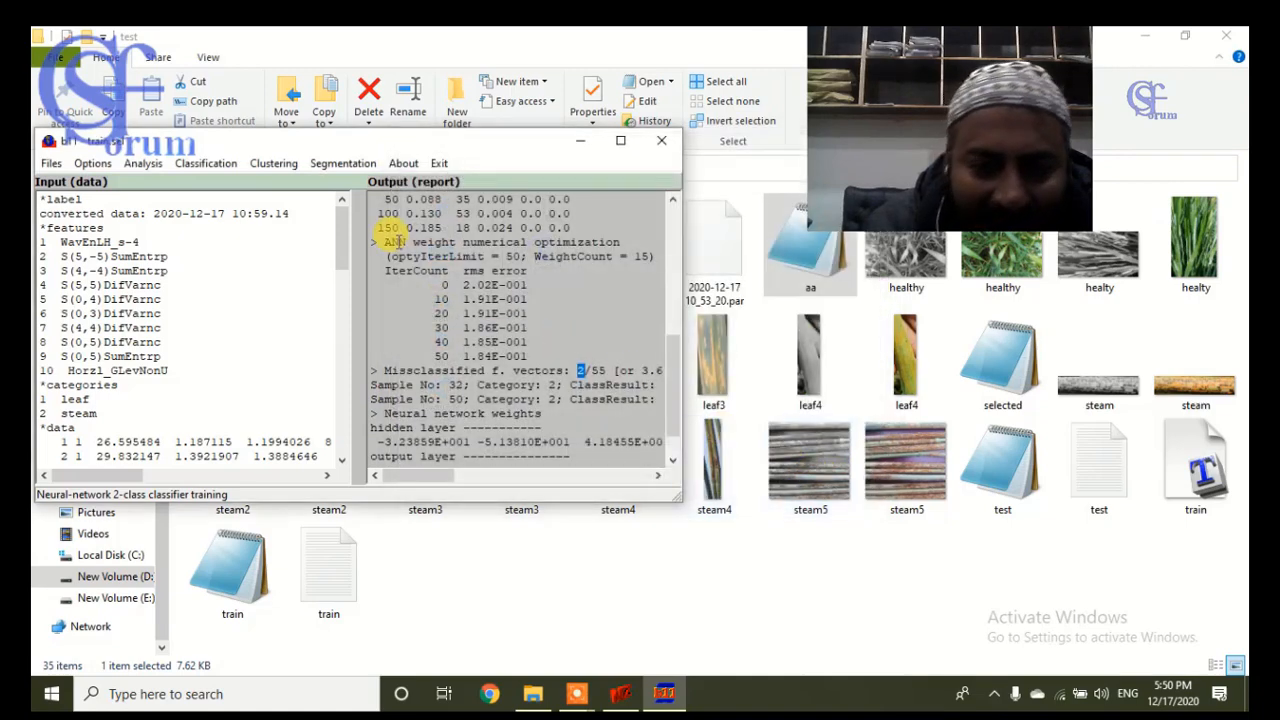
Load test.sel as the input data without saving the training report, and highlight the rows in its data section.
{"action": "left_click_drag", "start_coordinate": [151, 146], "coordinate": [338, 176]}
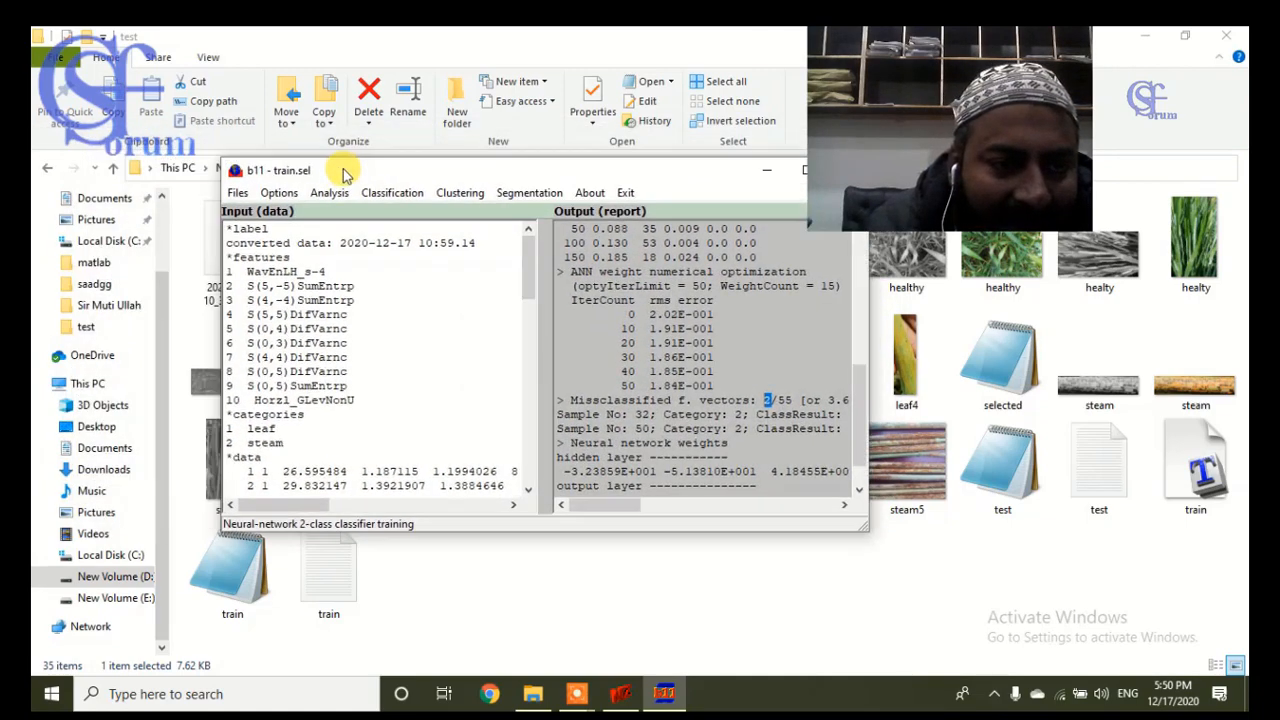
{"action": "left_click", "coordinate": [237, 192]}
{"action": "left_click", "coordinate": [265, 213]}
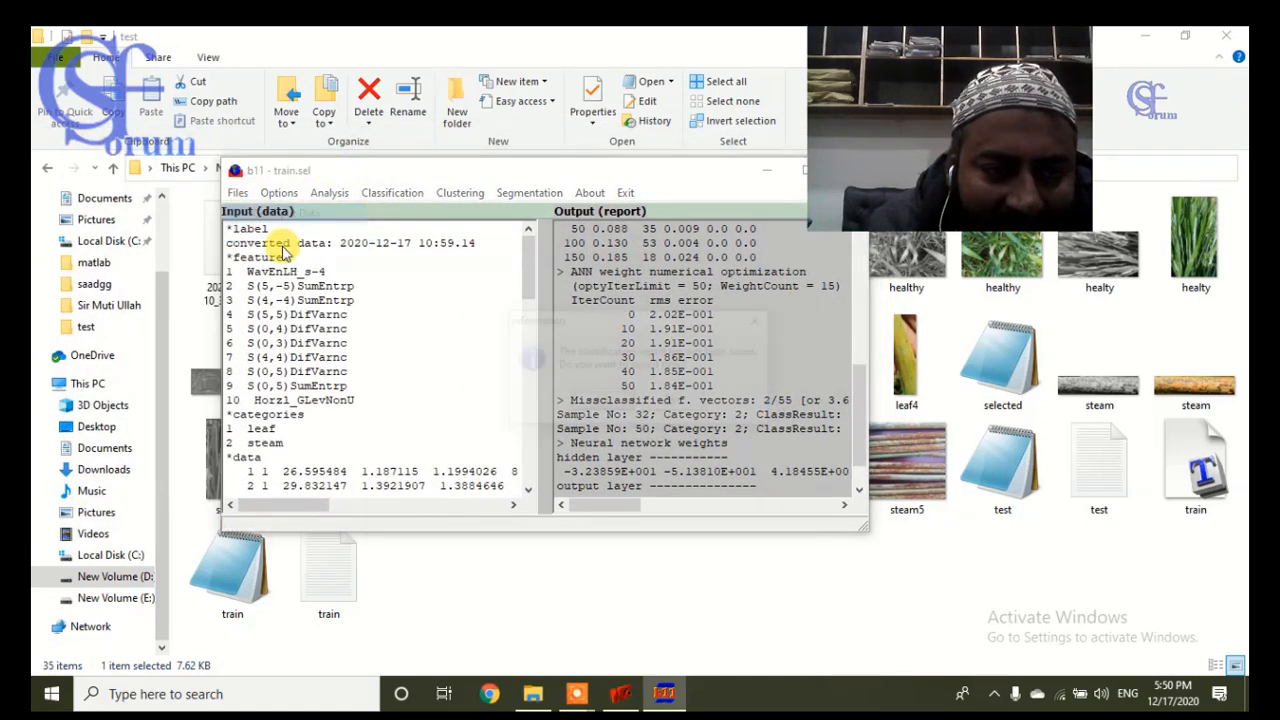
{"action": "left_click", "coordinate": [673, 404]}
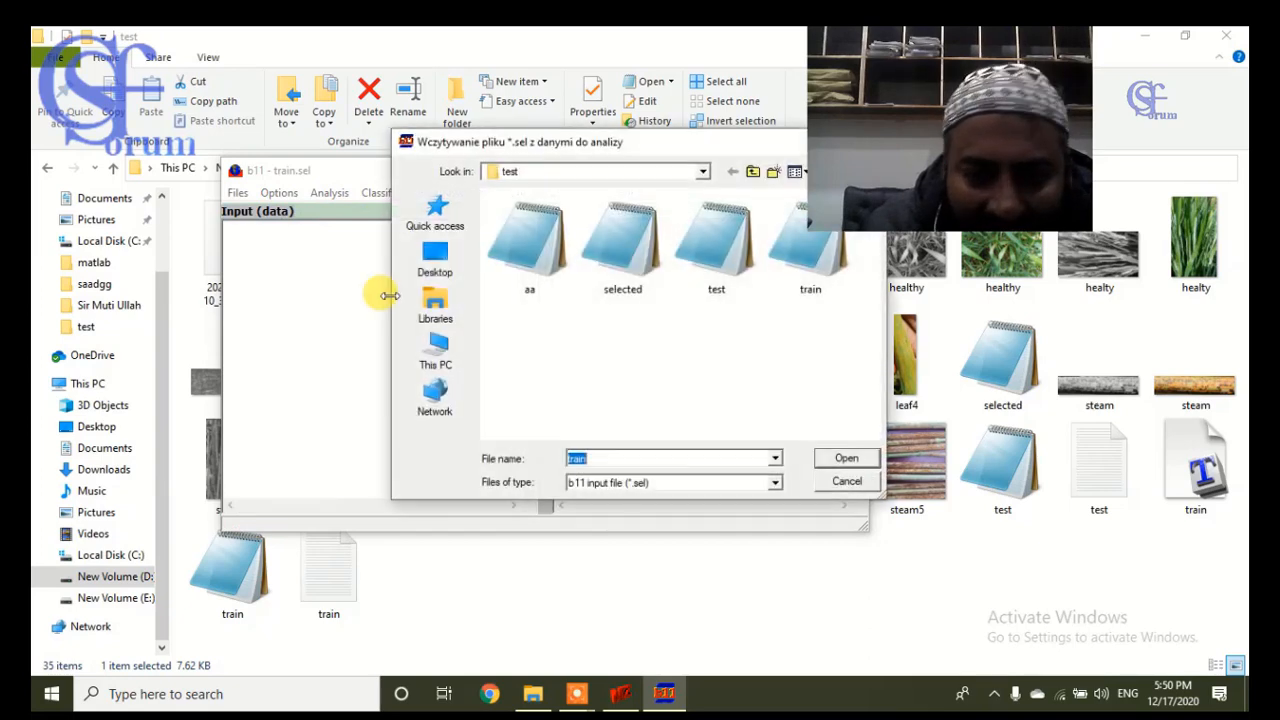
{"action": "double_click", "coordinate": [705, 265]}
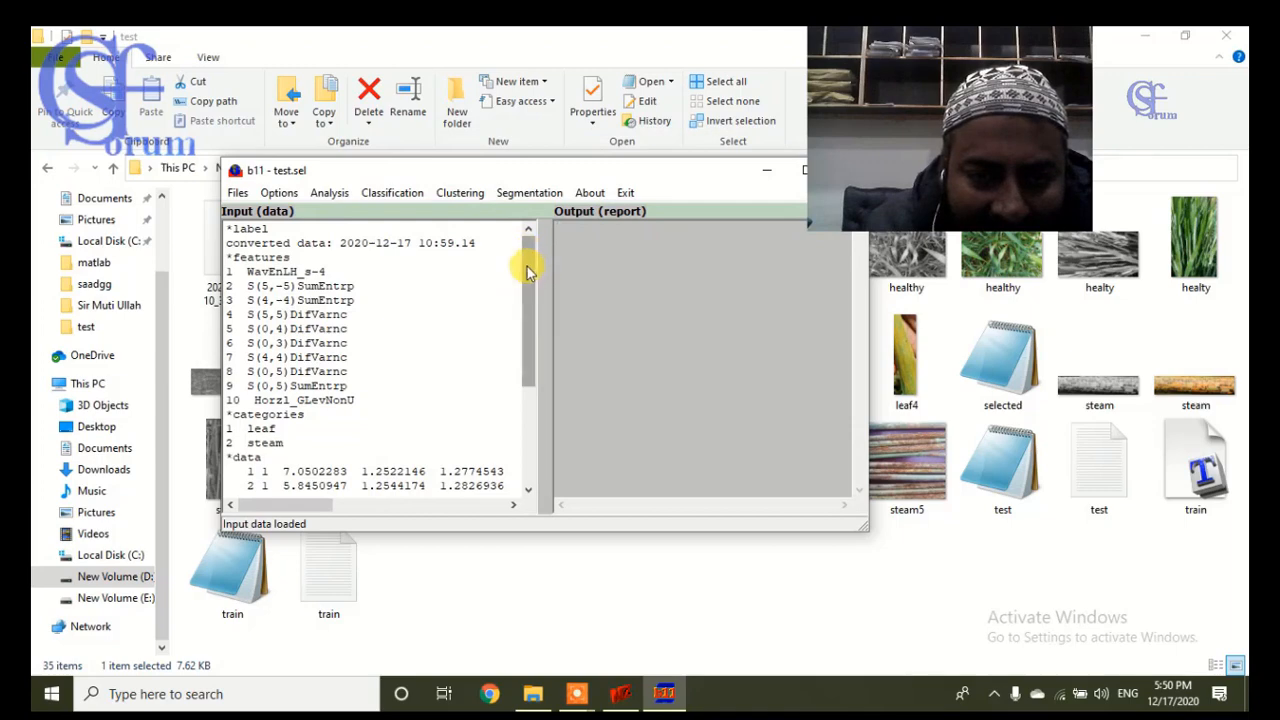
{"action": "left_click_drag", "start_coordinate": [528, 268], "coordinate": [528, 361]}
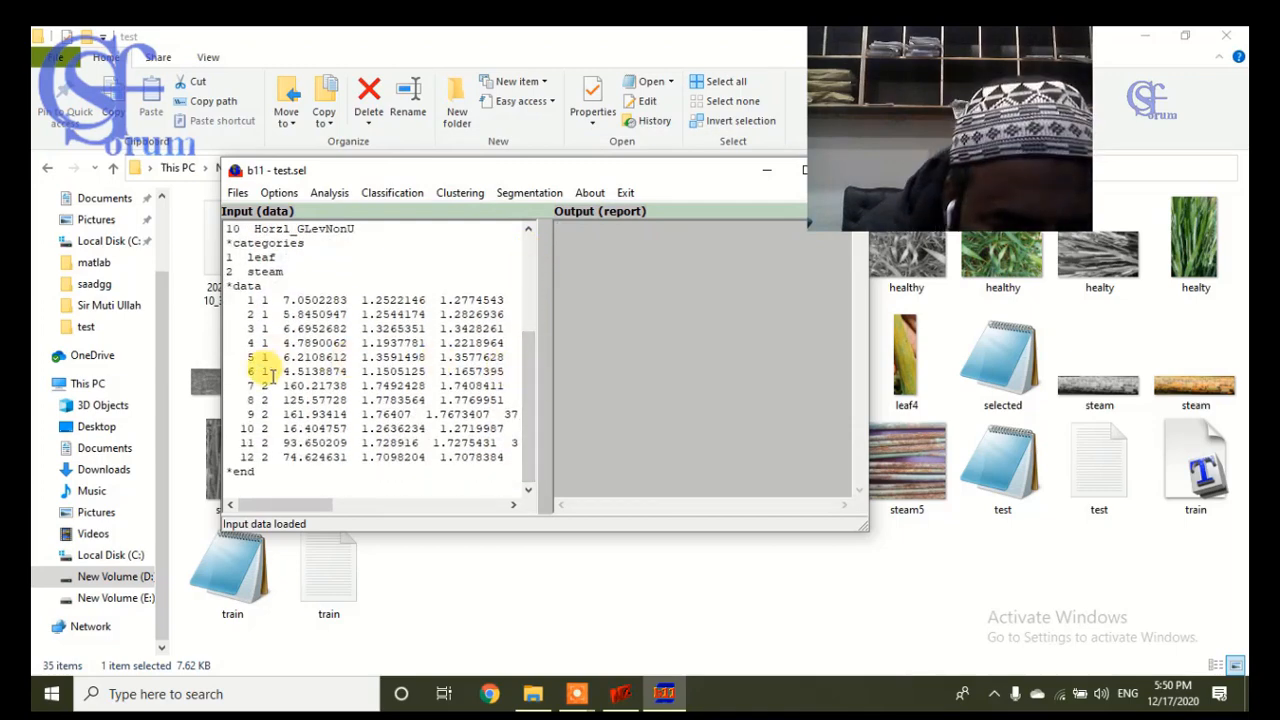
{"action": "left_click_drag", "start_coordinate": [272, 370], "coordinate": [267, 342]}
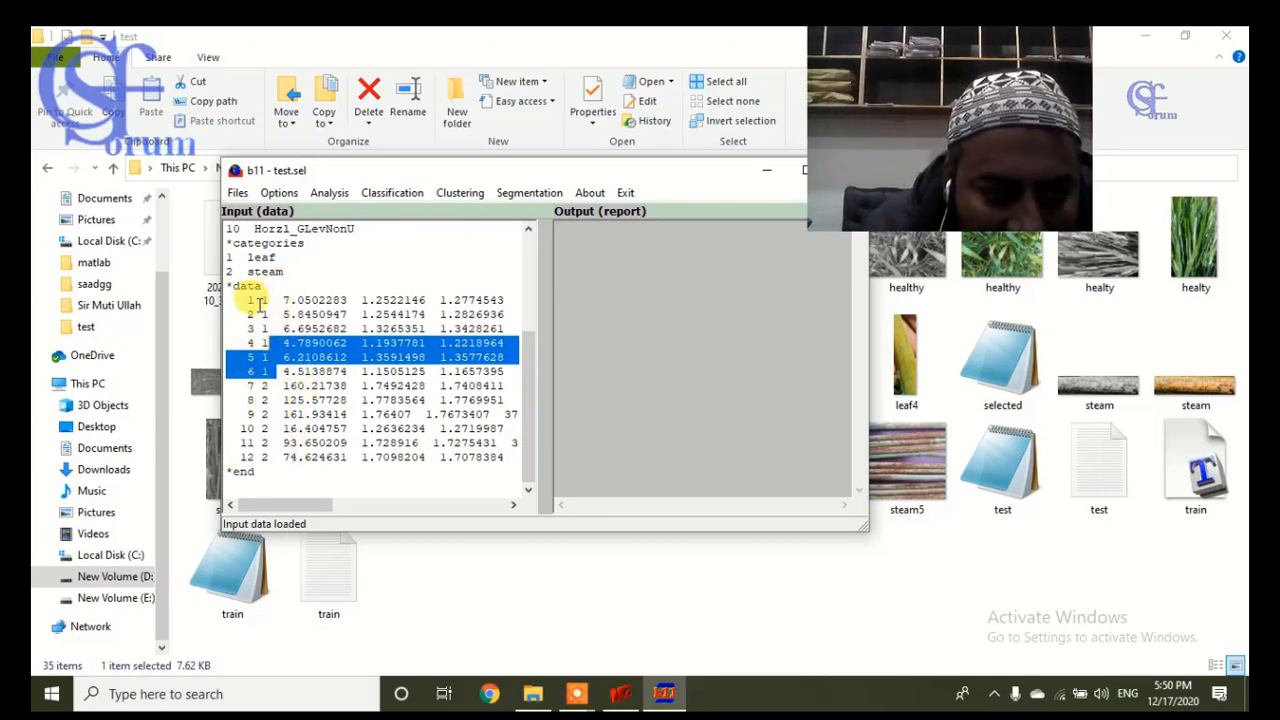
{"action": "left_click_drag", "start_coordinate": [254, 299], "coordinate": [375, 474]}
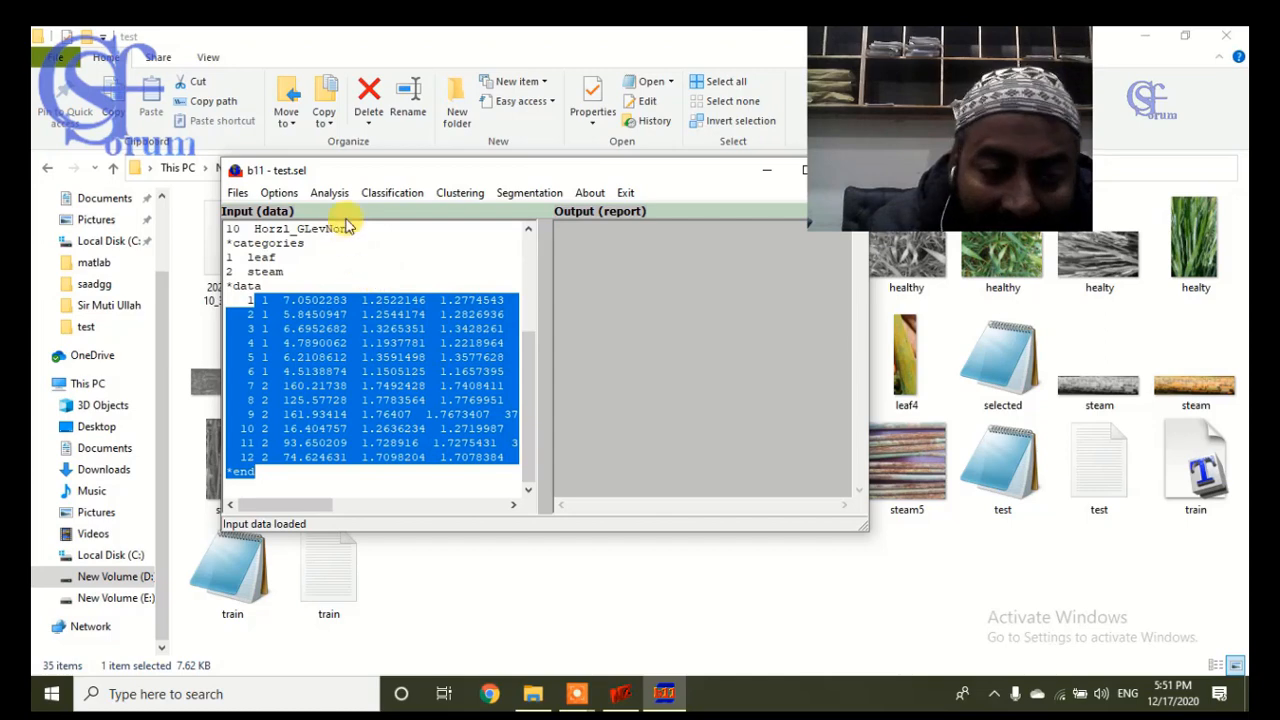
Test the ANN classifier on the test data with the weights from train.cls and examine the misclassified vectors in the enlarged report.
{"action": "left_click", "coordinate": [389, 195]}
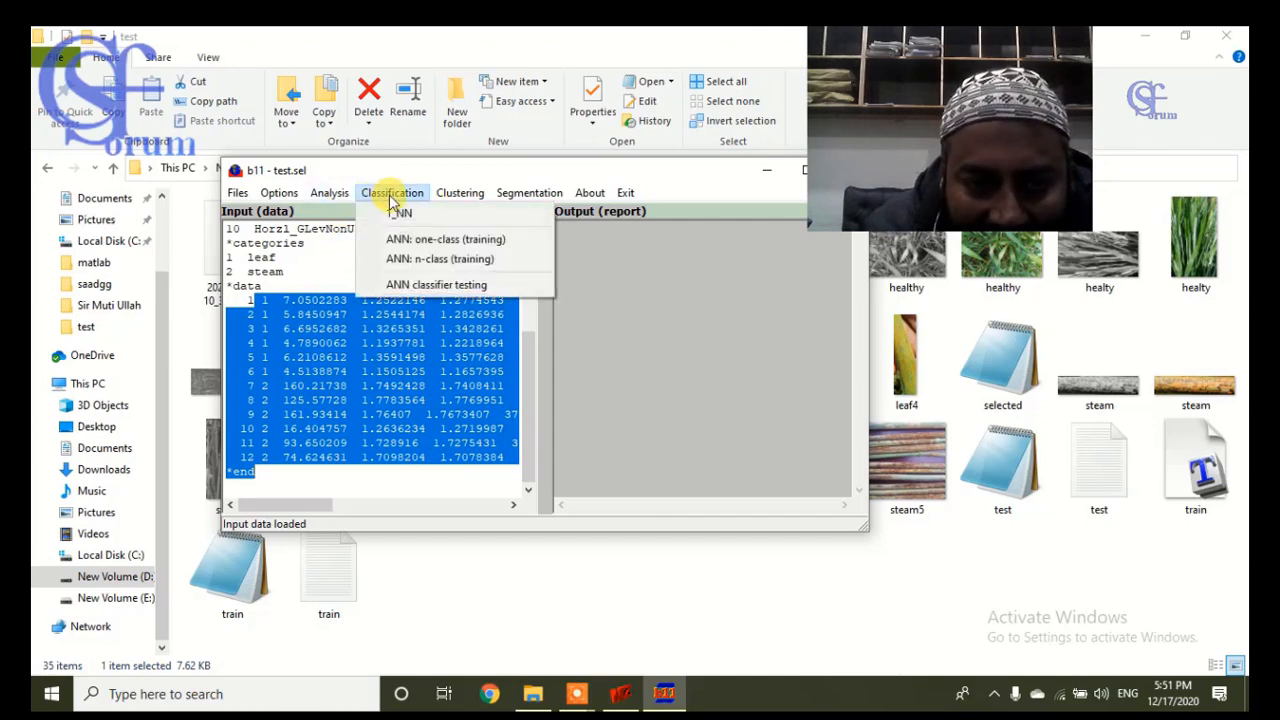
{"action": "left_click", "coordinate": [430, 288]}
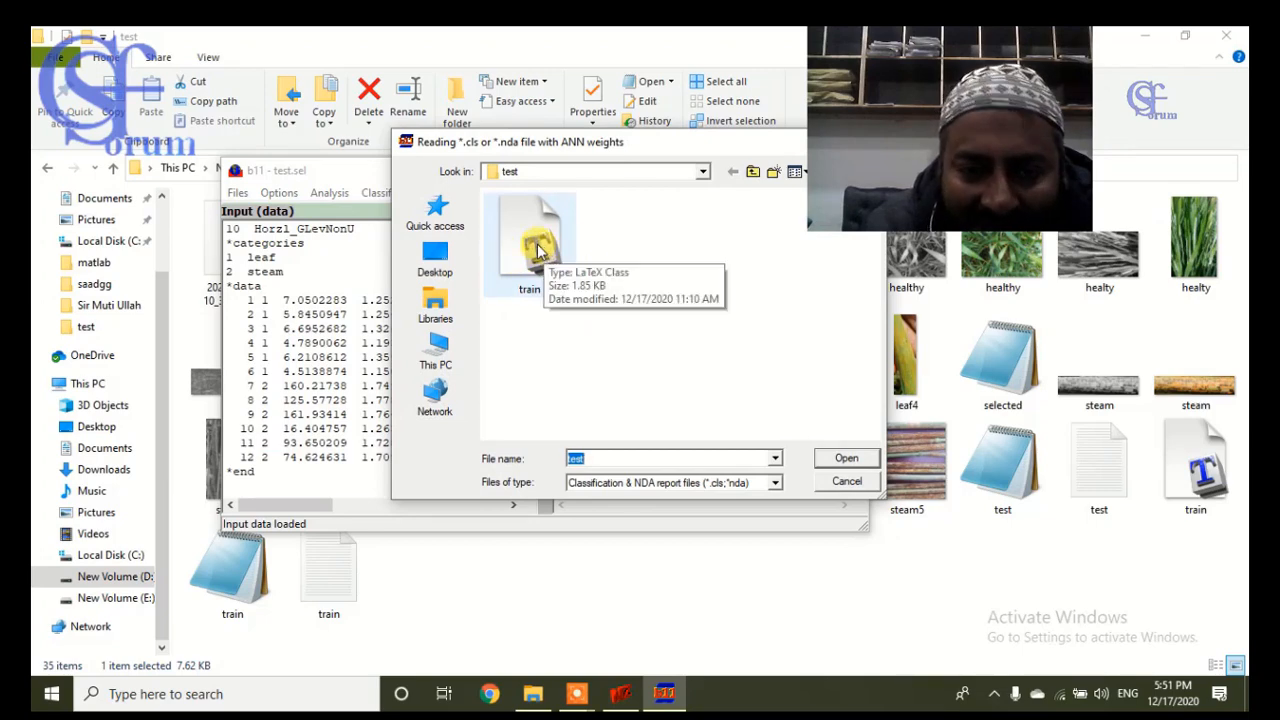
{"action": "left_click", "coordinate": [537, 250]}
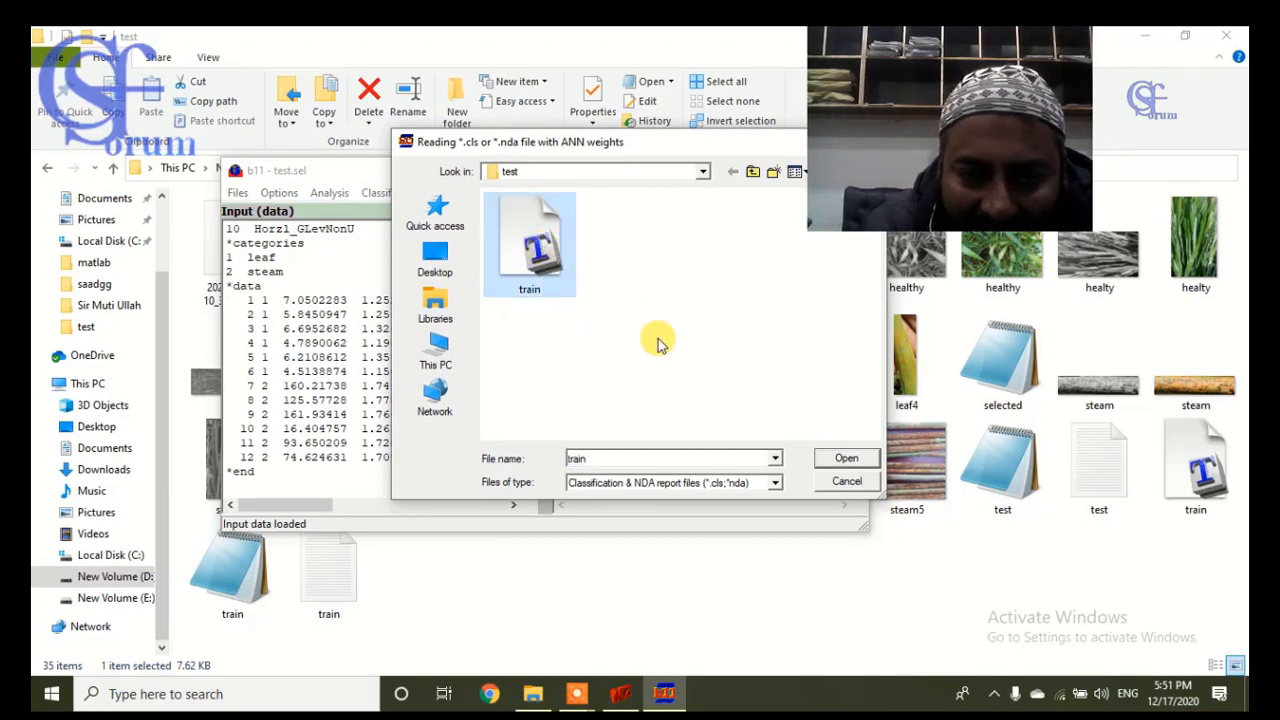
{"action": "left_click", "coordinate": [845, 459]}
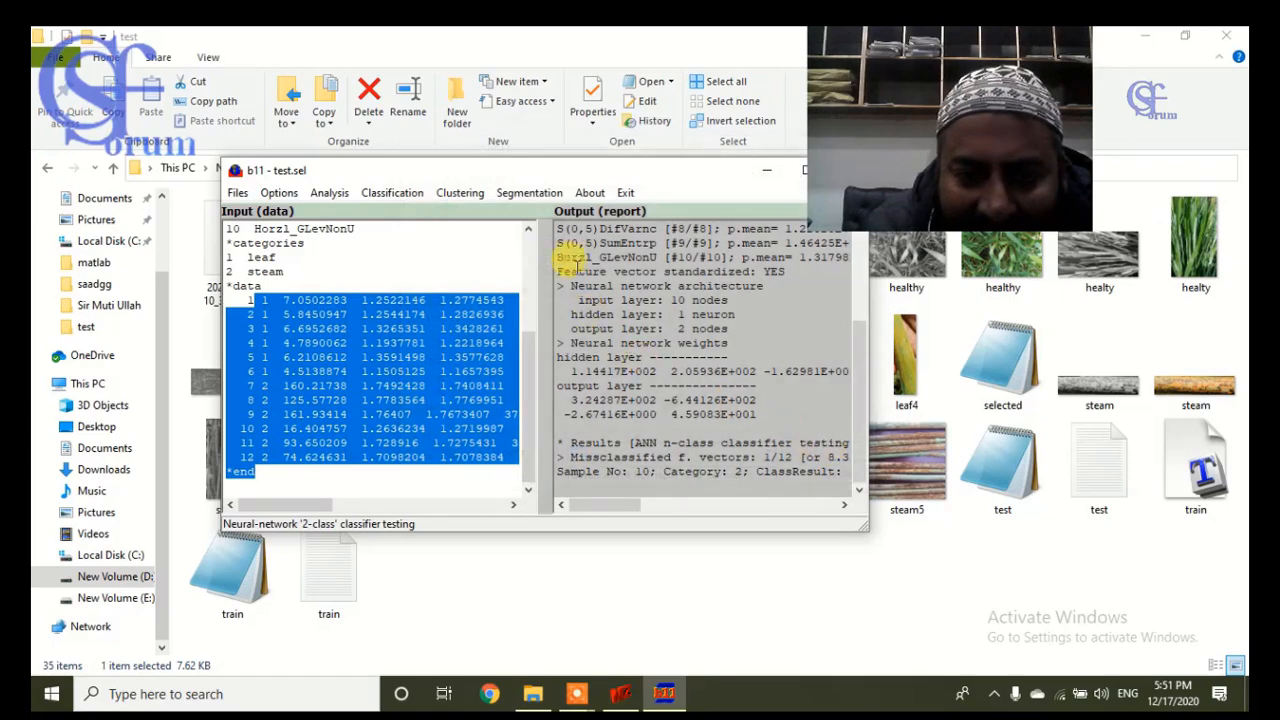
{"action": "left_click_drag", "start_coordinate": [528, 173], "coordinate": [367, 174]}
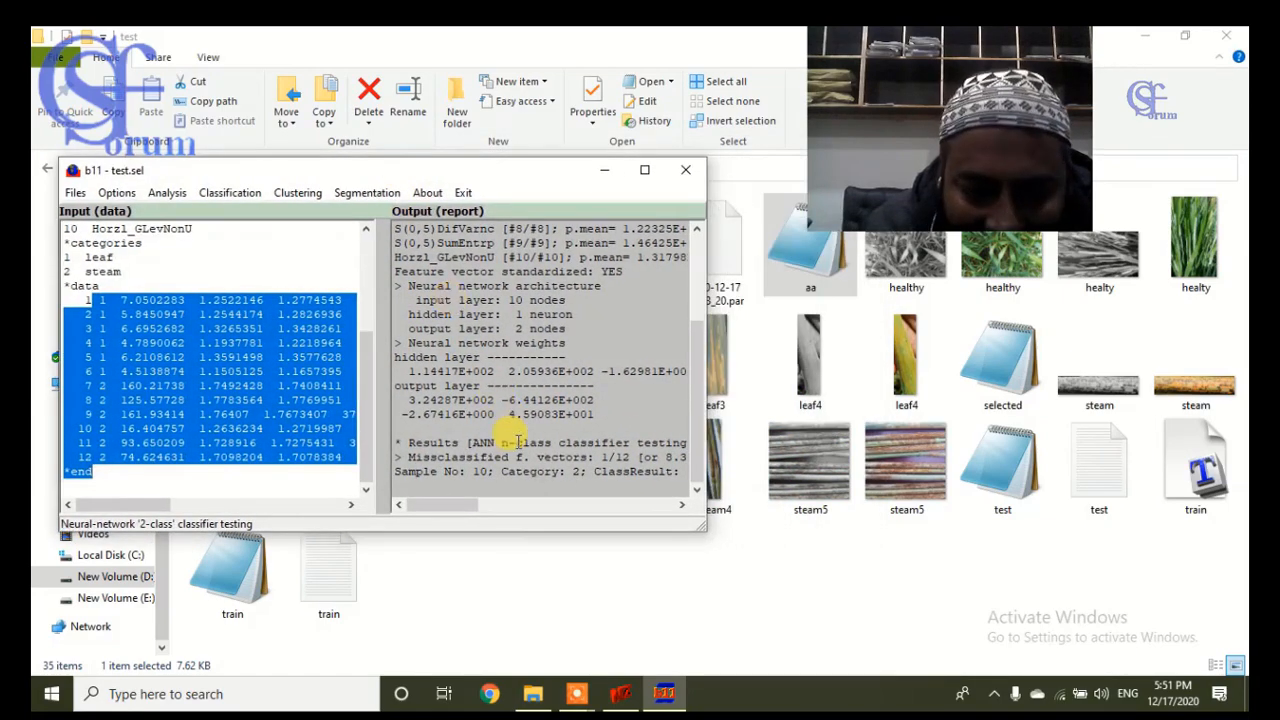
{"action": "left_click", "coordinate": [644, 170]}
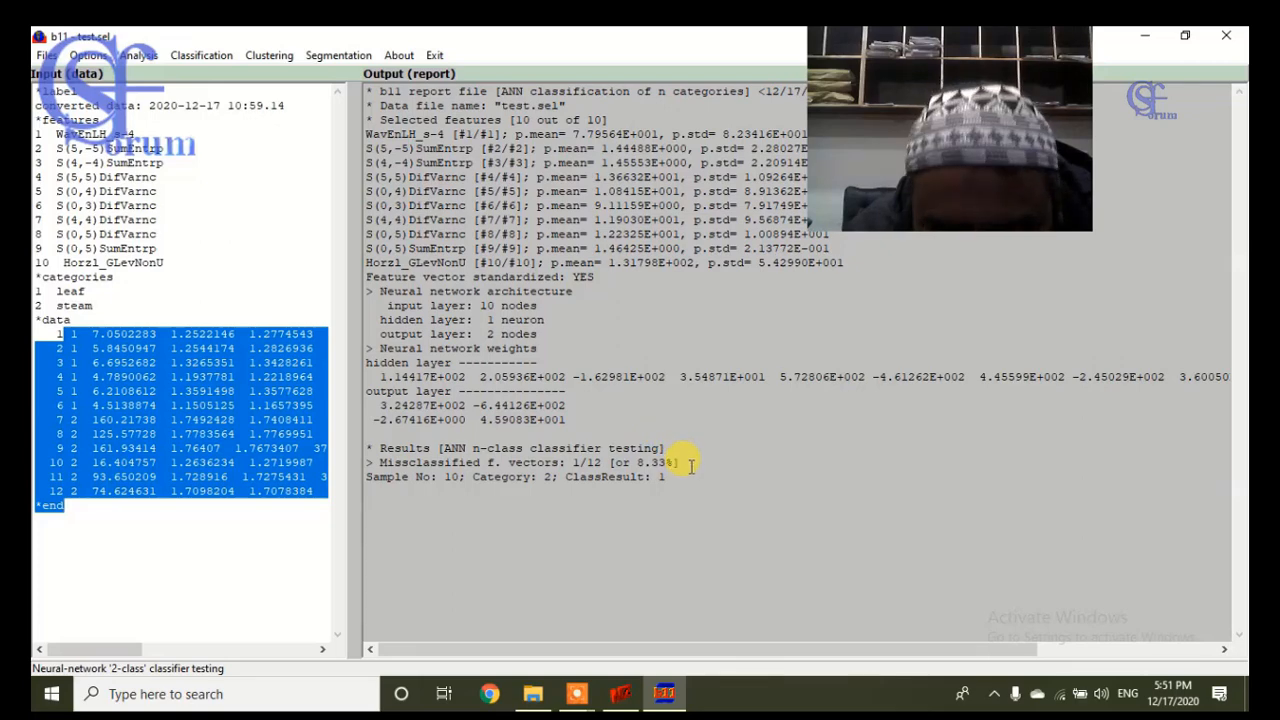
{"action": "left_click_drag", "start_coordinate": [690, 463], "coordinate": [572, 463]}
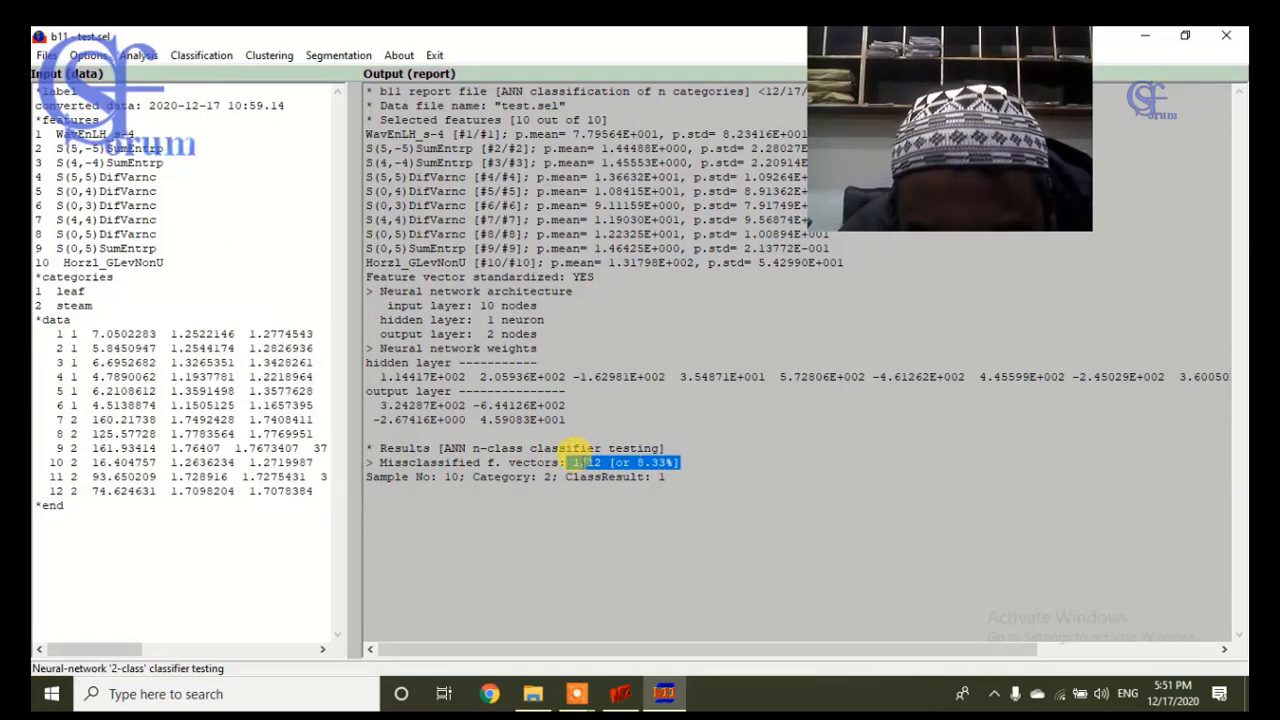
{"action": "left_click", "coordinate": [655, 489]}
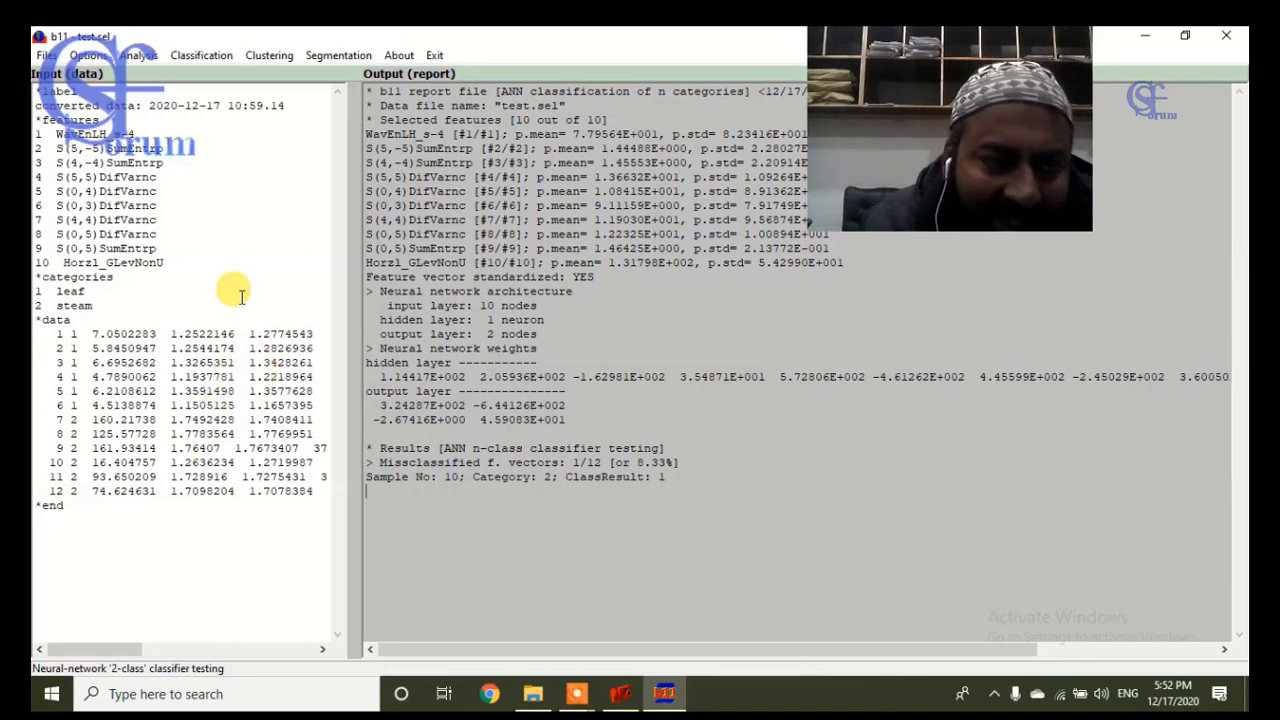
Run k-means clustering on the test data, review the class/cluster table and silhouette plot, and close both.
{"action": "left_click", "coordinate": [276, 60]}
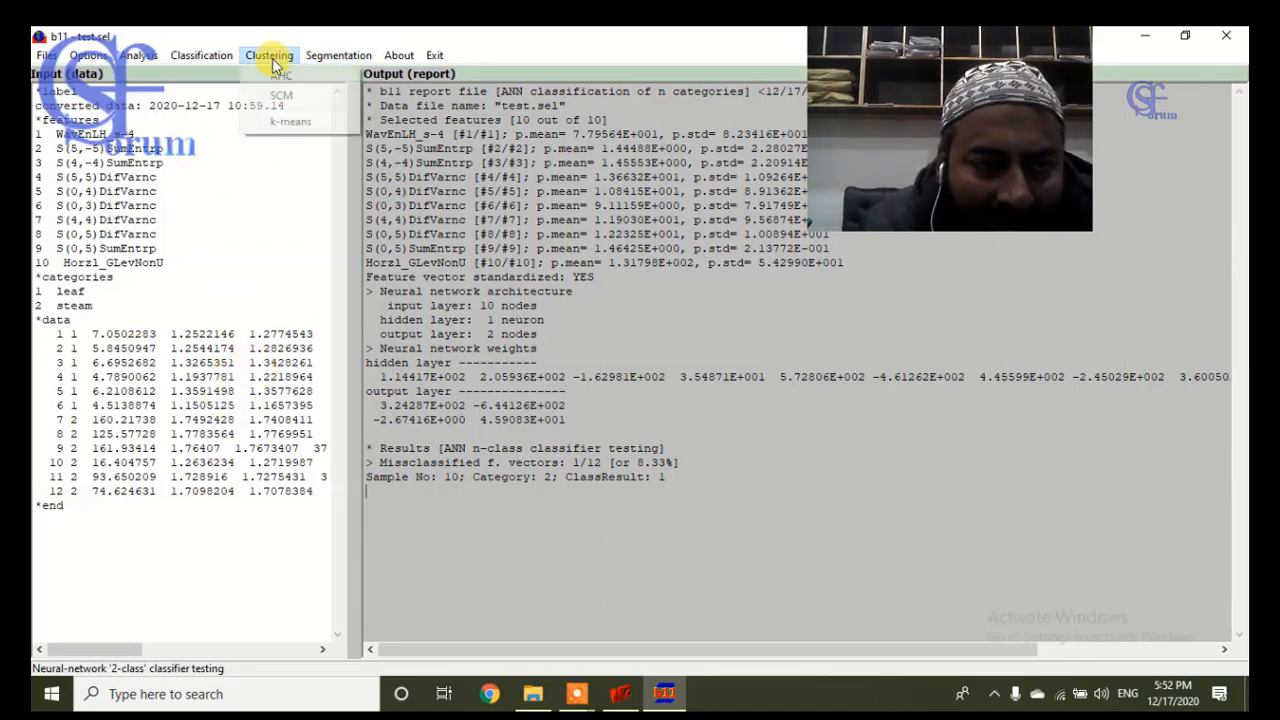
{"action": "left_click", "coordinate": [290, 121]}
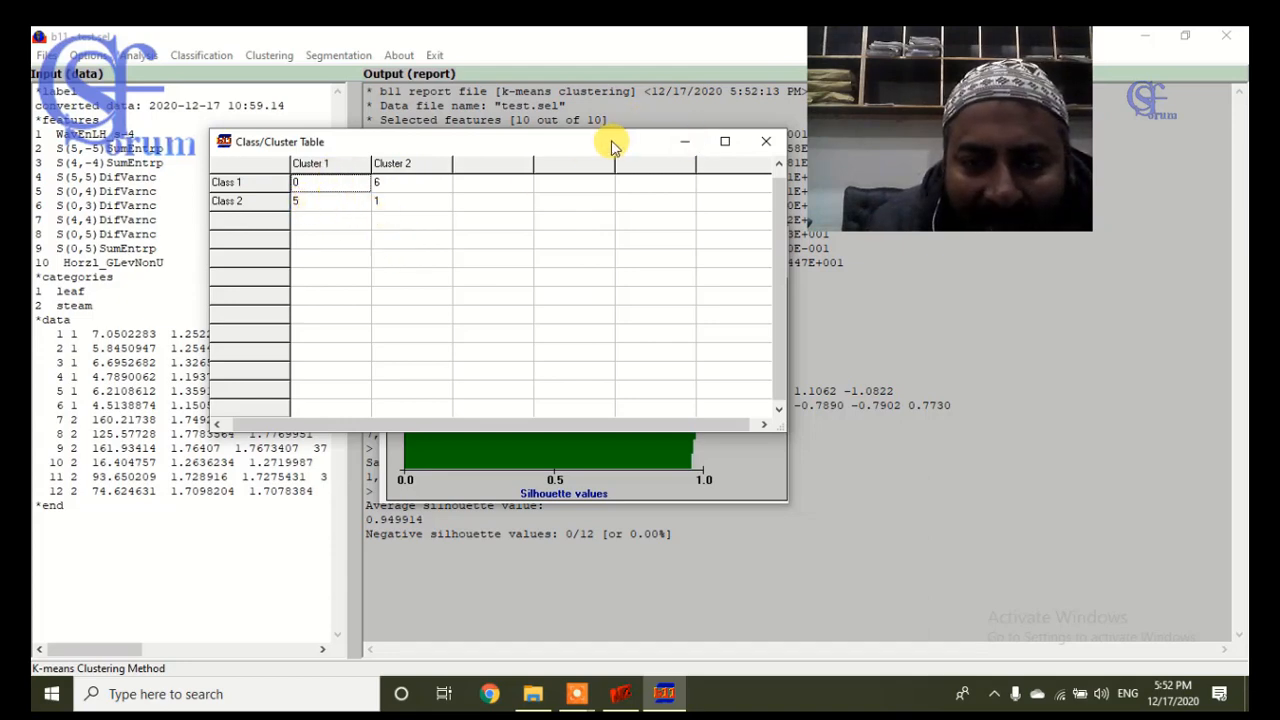
{"action": "left_click_drag", "start_coordinate": [609, 143], "coordinate": [437, 169]}
{"action": "left_click", "coordinate": [596, 171]}
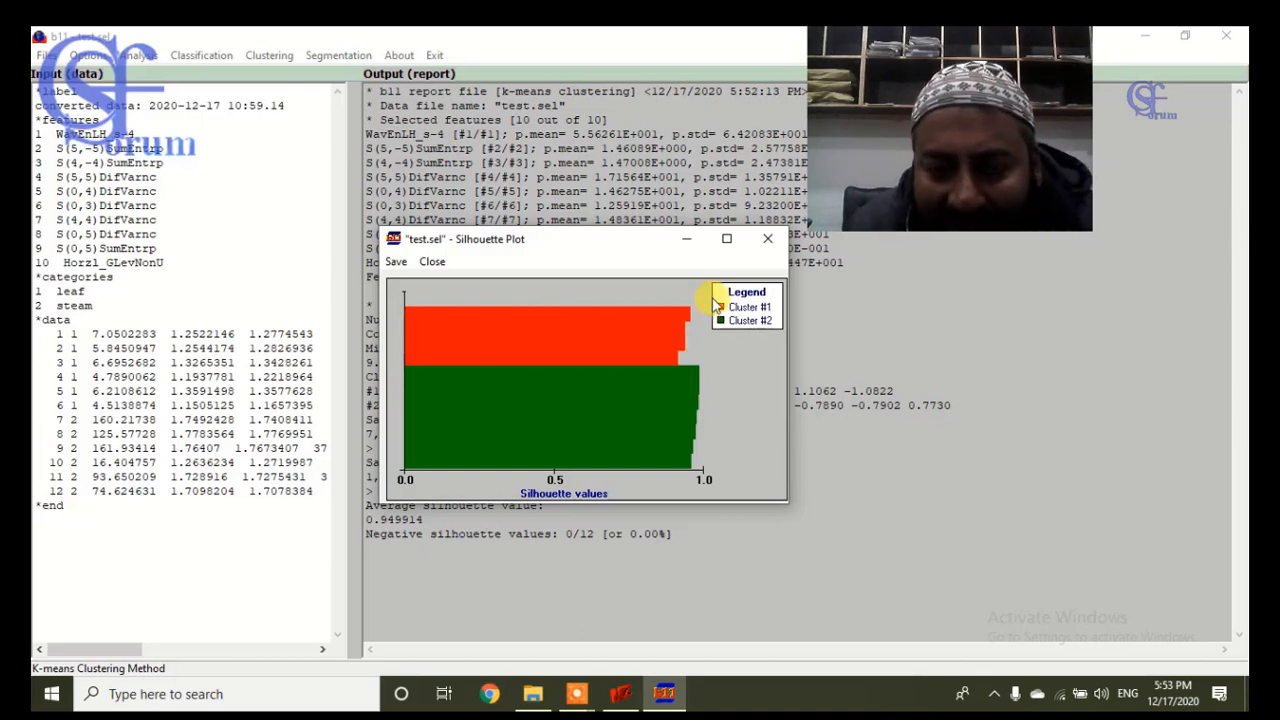
{"action": "left_click", "coordinate": [768, 244]}
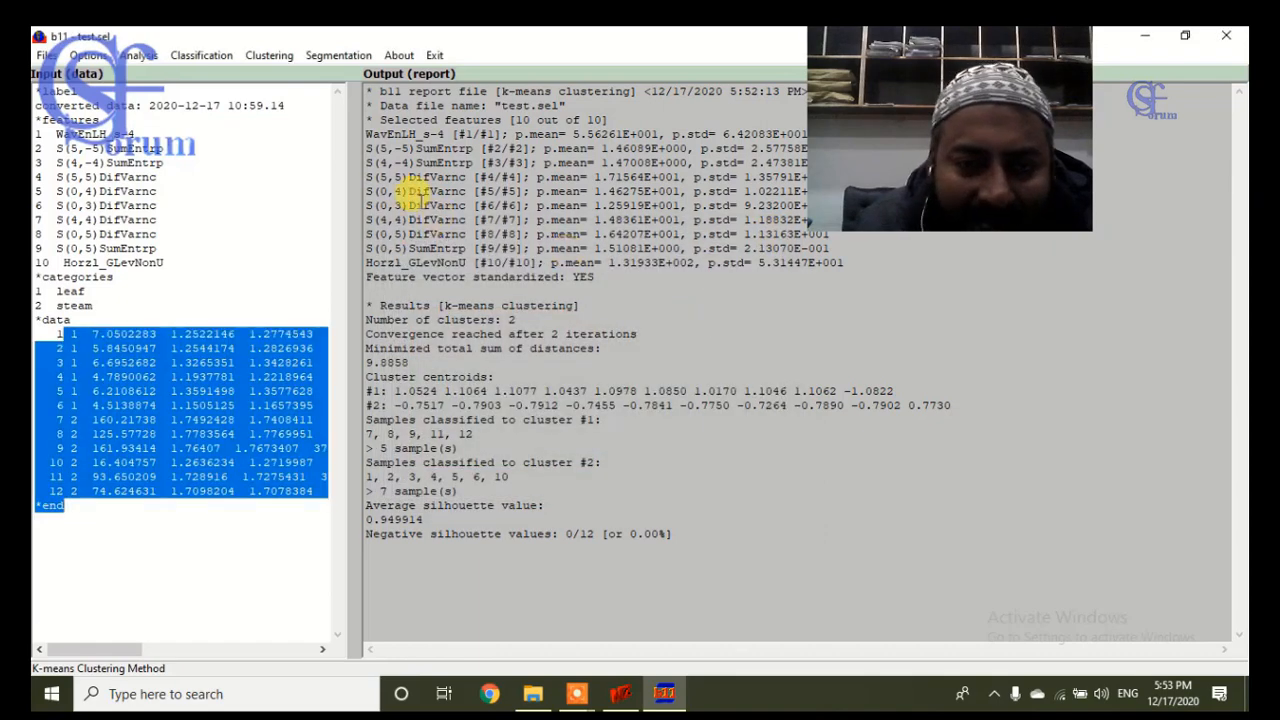
Run similarity based clustering (SCM) on the test data and move the dendrogram window so its coefficients are fully in view.
{"action": "left_click", "coordinate": [276, 58]}
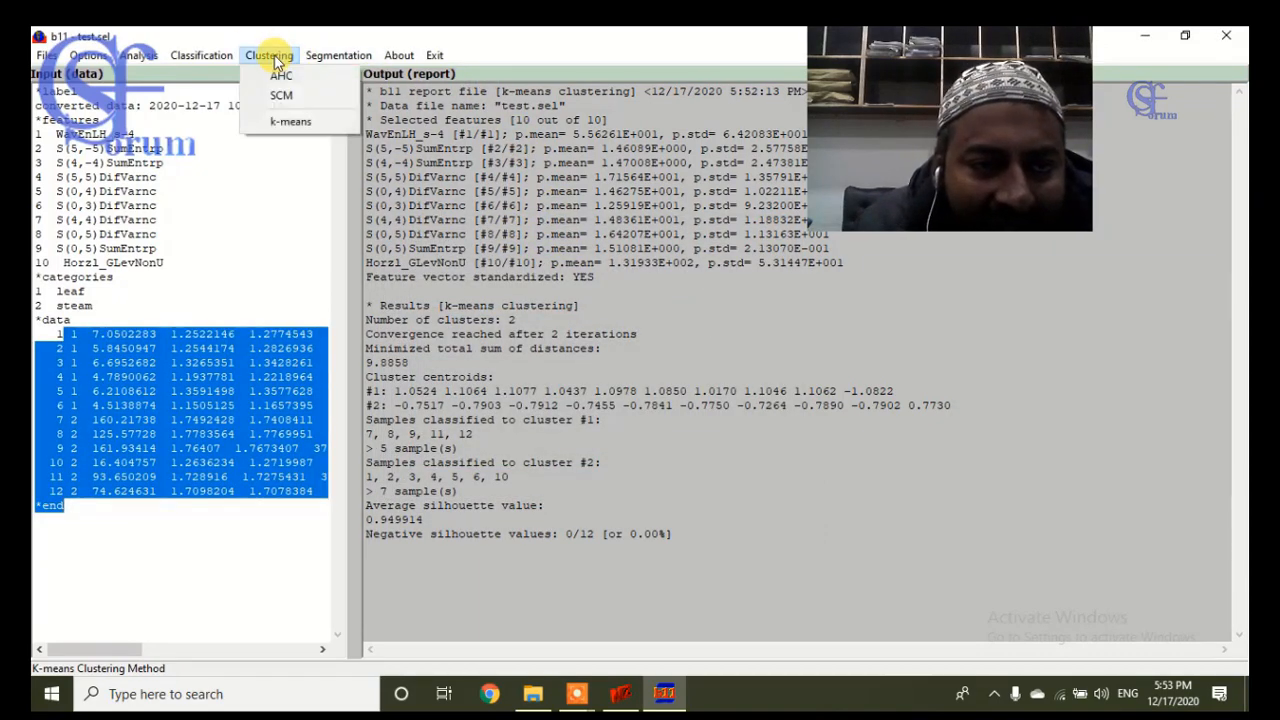
{"action": "left_click", "coordinate": [300, 103]}
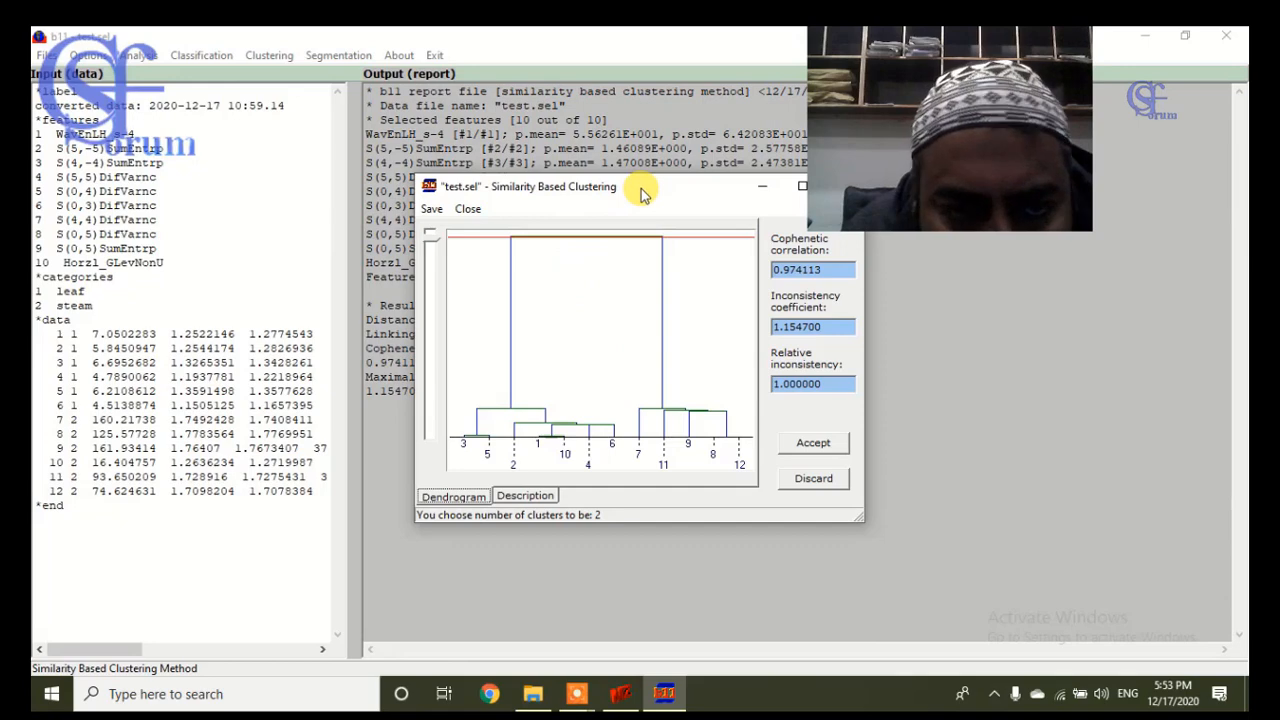
{"action": "left_click_drag", "start_coordinate": [643, 194], "coordinate": [573, 190]}
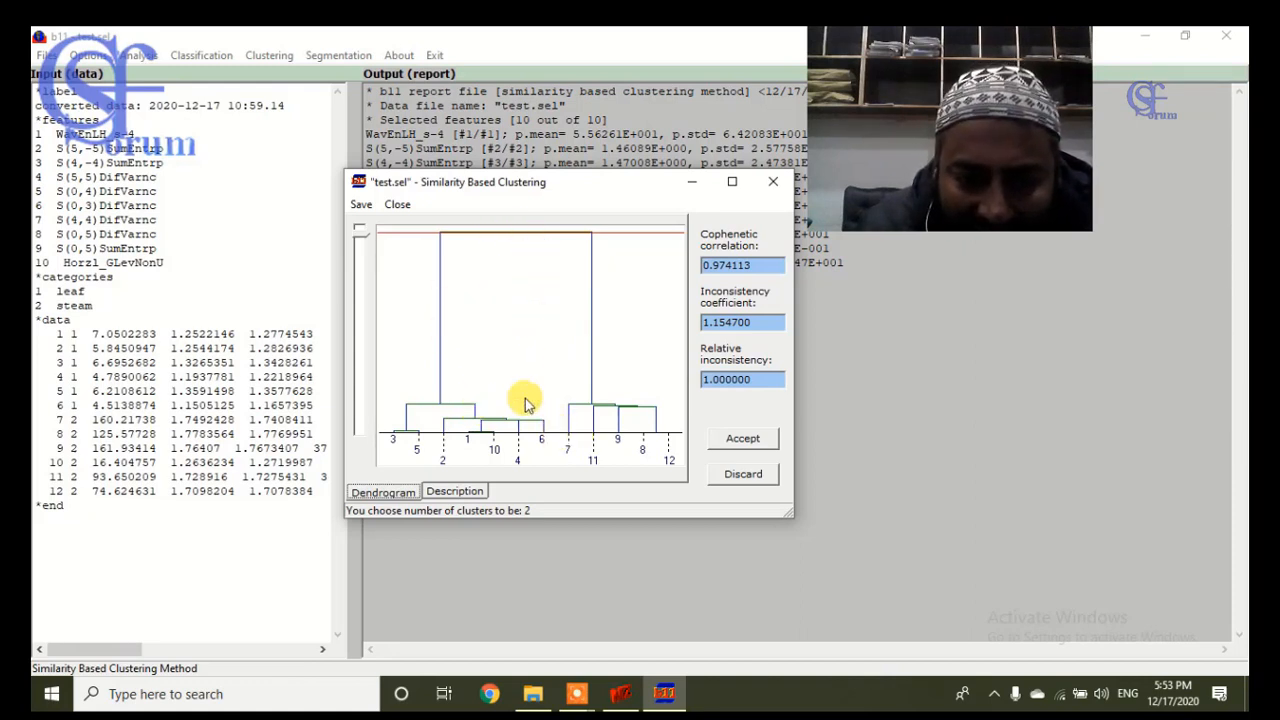
Explore the dendrogram's cut level at 4, 6 and 11 clusters, return it to 2, and close the window without accepting.
{"action": "left_click_drag", "start_coordinate": [362, 229], "coordinate": [360, 262]}
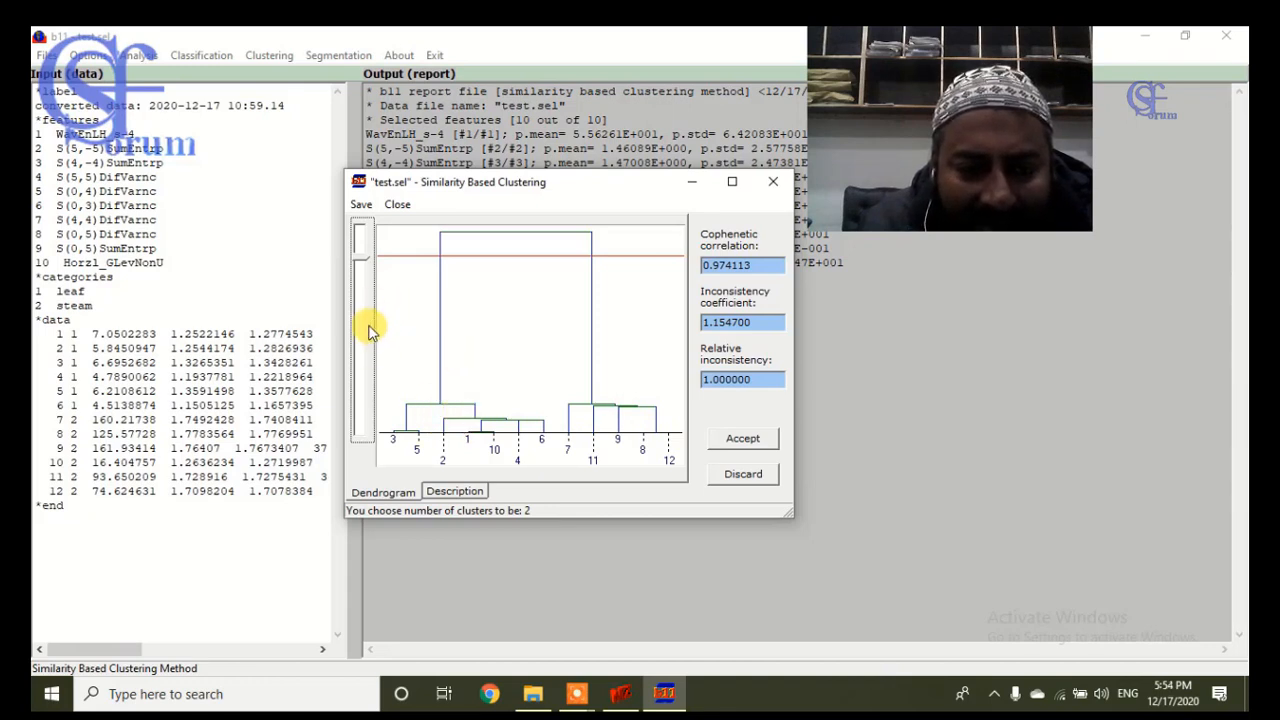
{"action": "left_click_drag", "start_coordinate": [358, 263], "coordinate": [357, 410]}
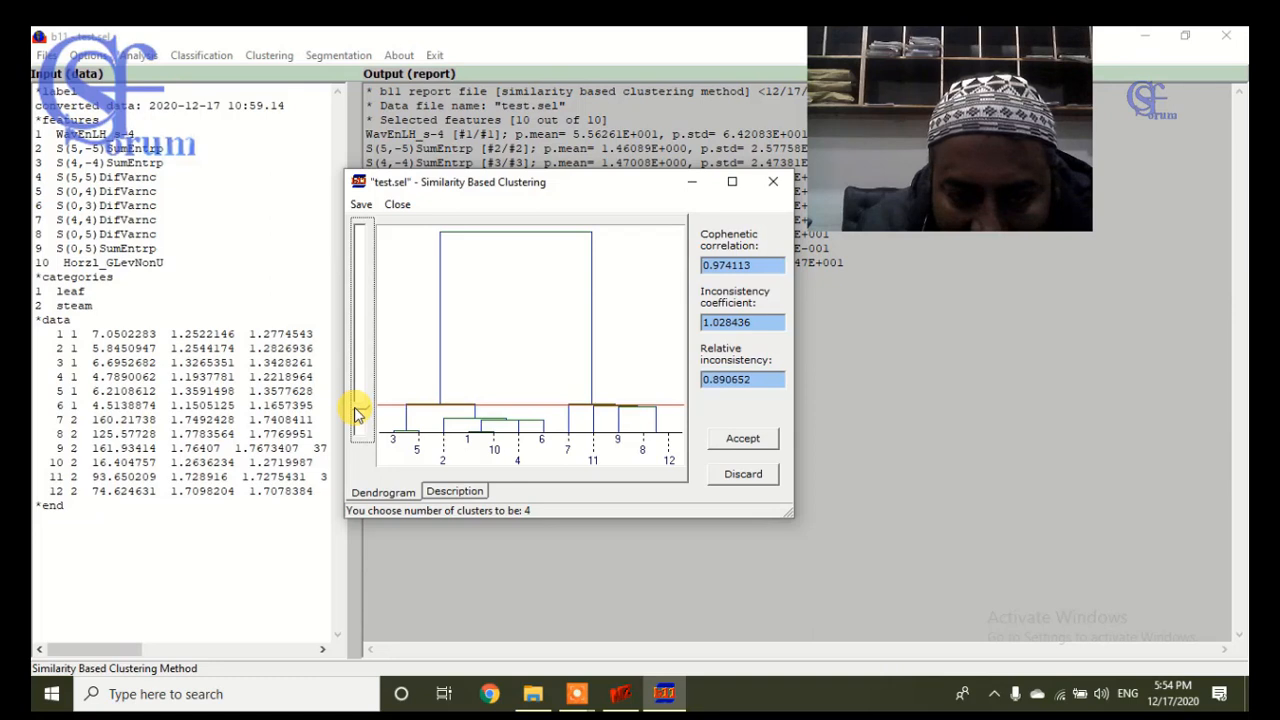
{"action": "left_click_drag", "start_coordinate": [356, 410], "coordinate": [356, 417]}
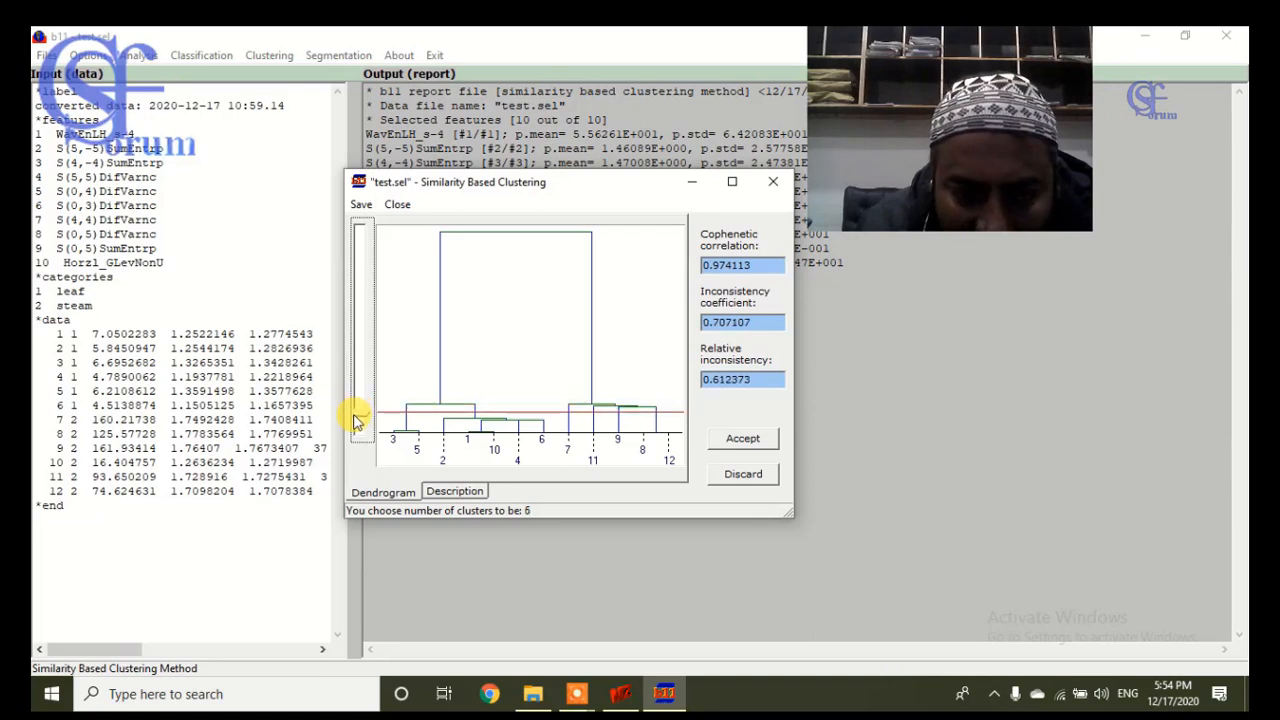
{"action": "left_click_drag", "start_coordinate": [356, 418], "coordinate": [348, 460]}
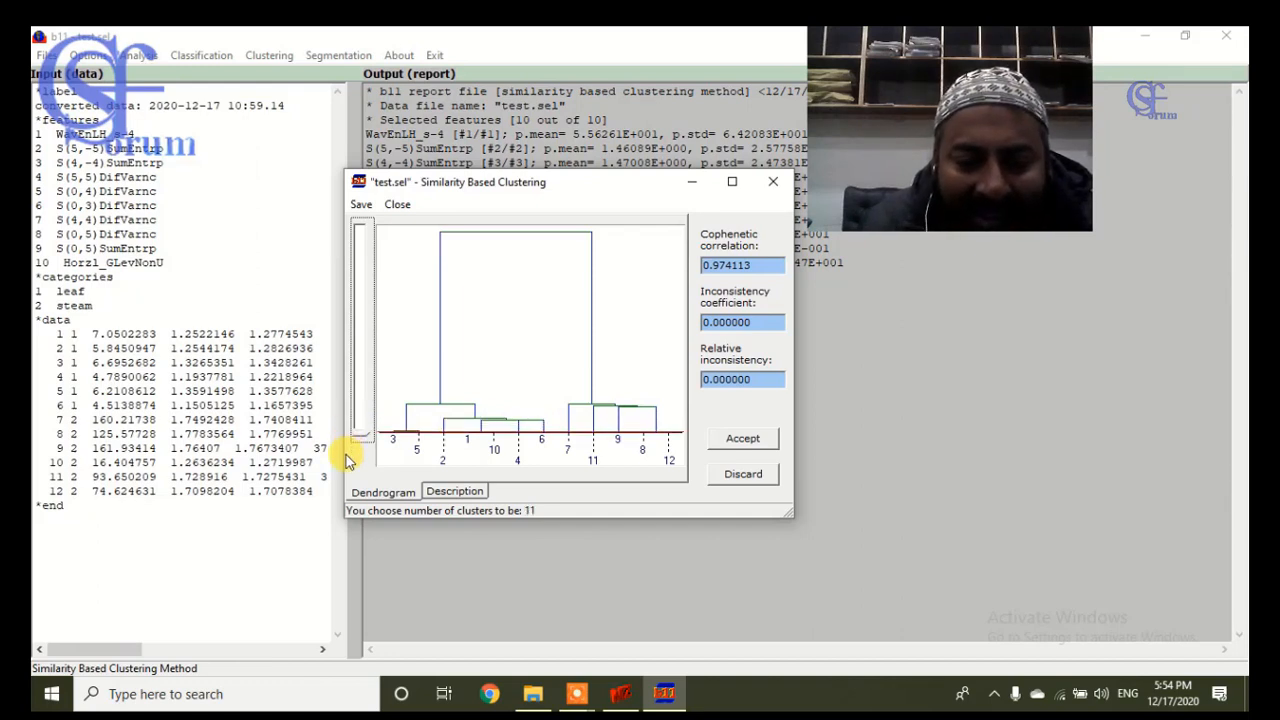
{"action": "left_click_drag", "start_coordinate": [348, 460], "coordinate": [349, 360]}
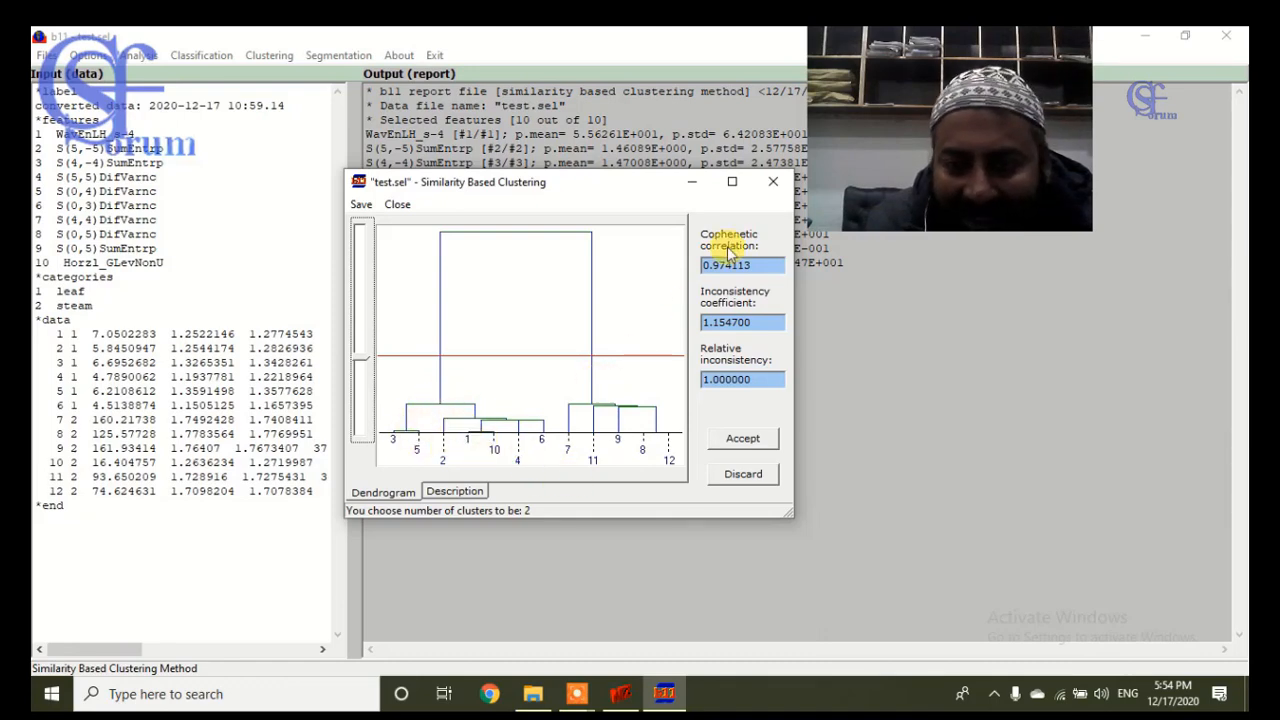
{"action": "left_click", "coordinate": [773, 181]}
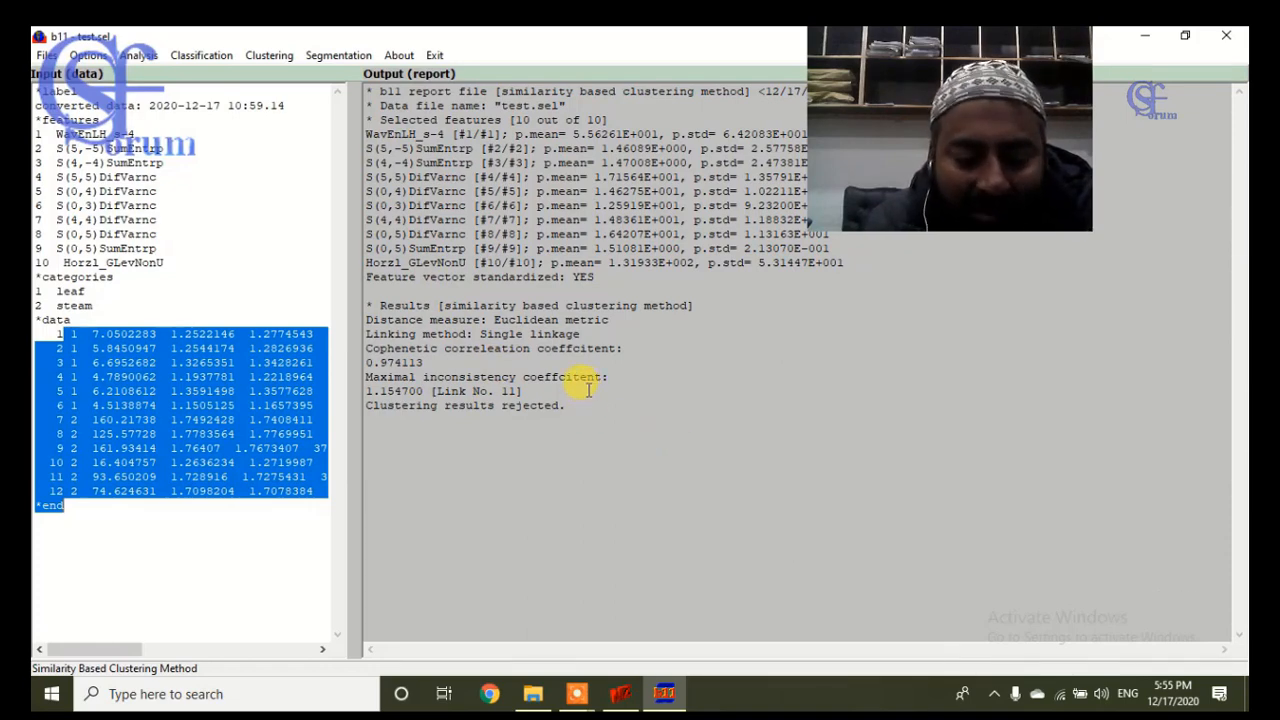
{"action": "mouse_move", "coordinate": [590, 690]}
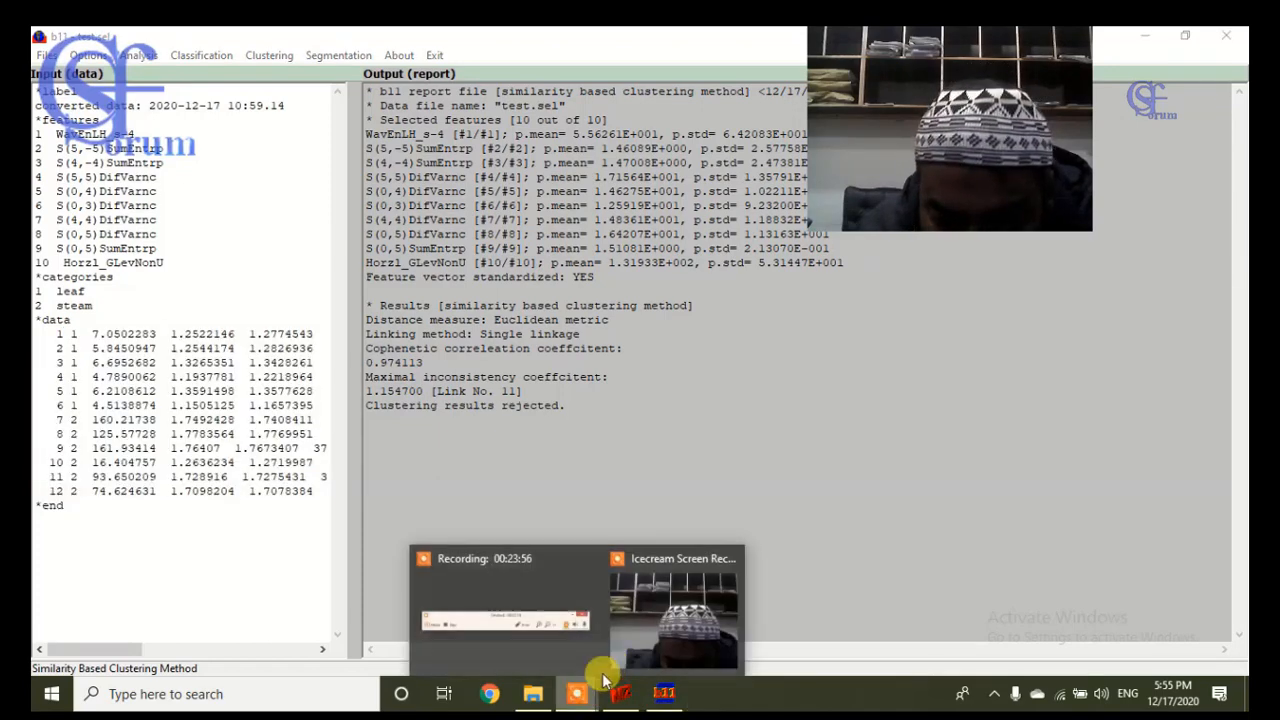
{"action": "left_click", "coordinate": [535, 620]}
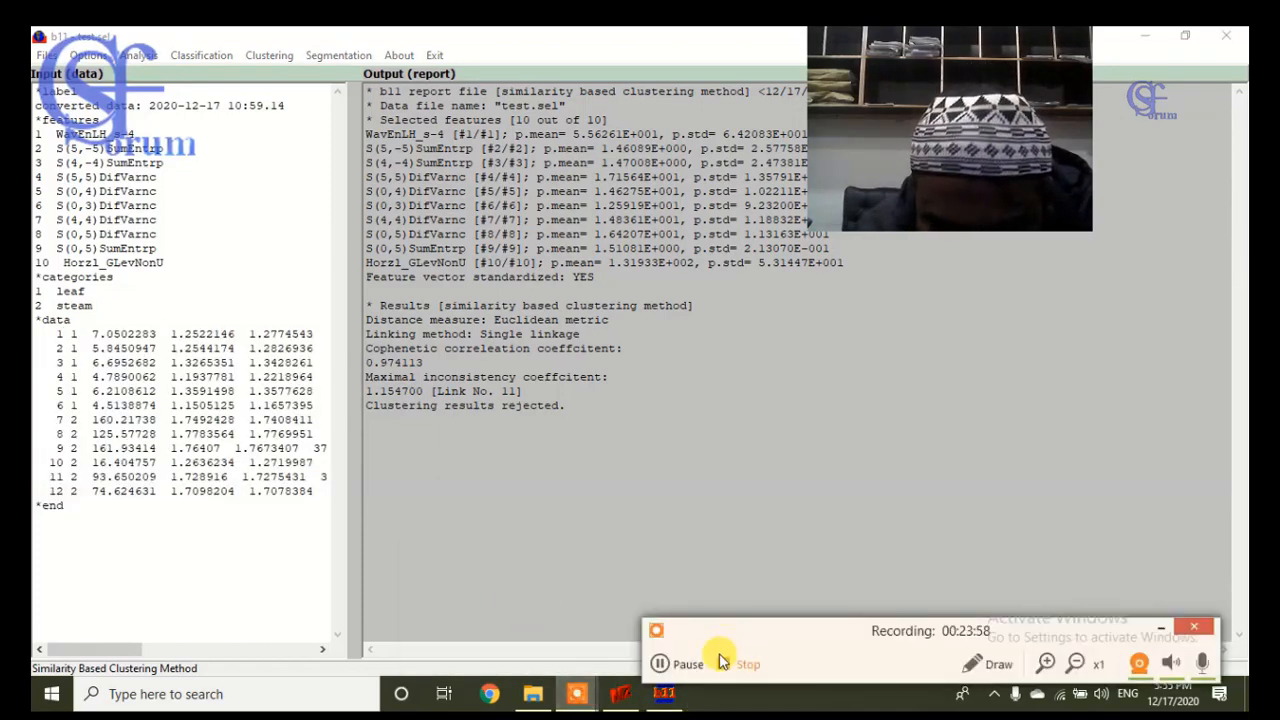